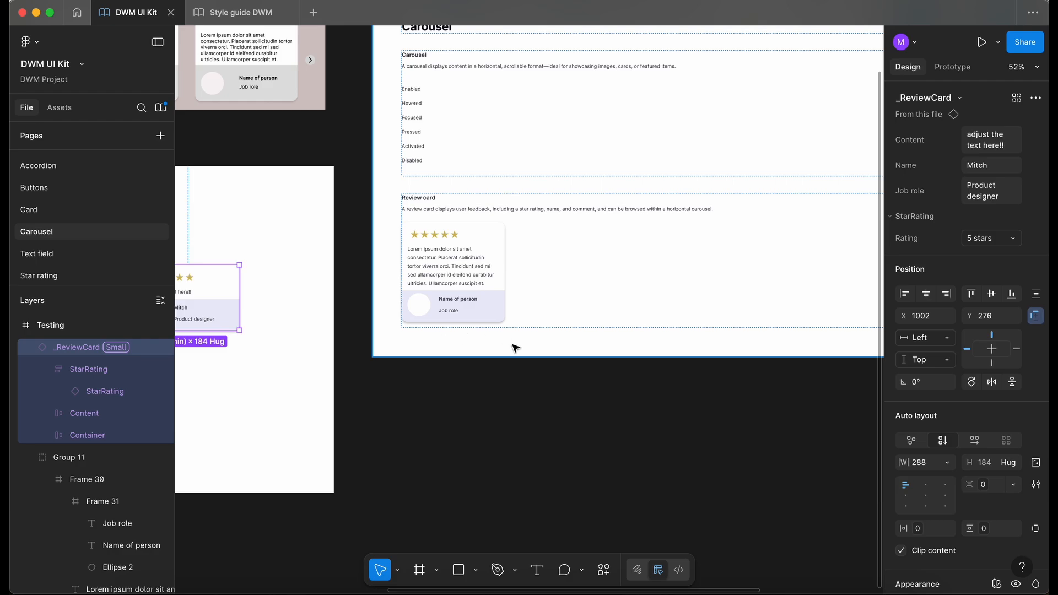
# Copy the left arrow button from the Reviews frame and paste it into the Testing frame.
pyautogui.hscroll(-10, 349, 331)
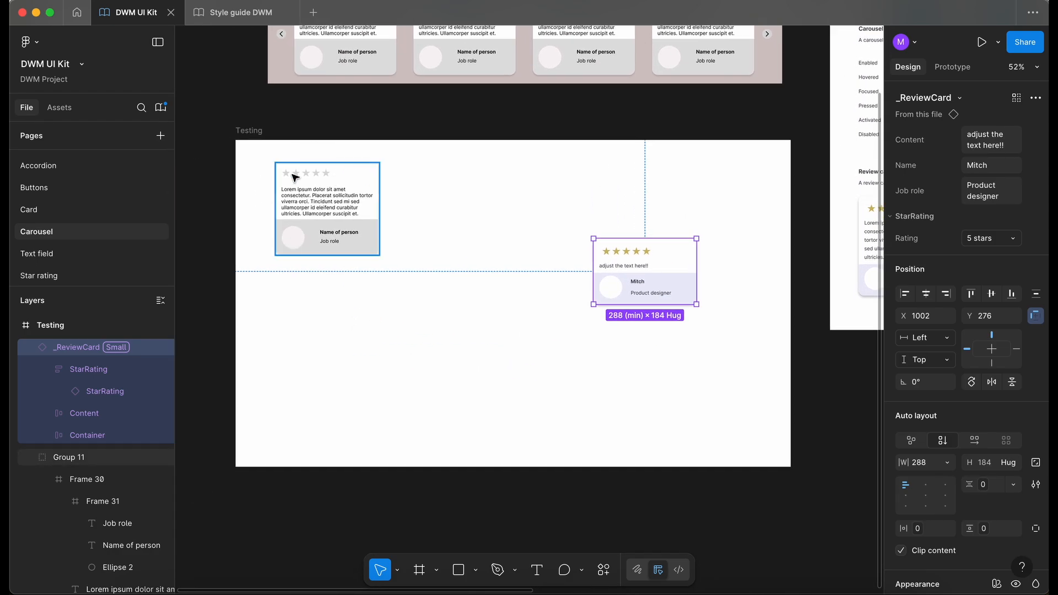
pyautogui.scroll(4, 425, 230)
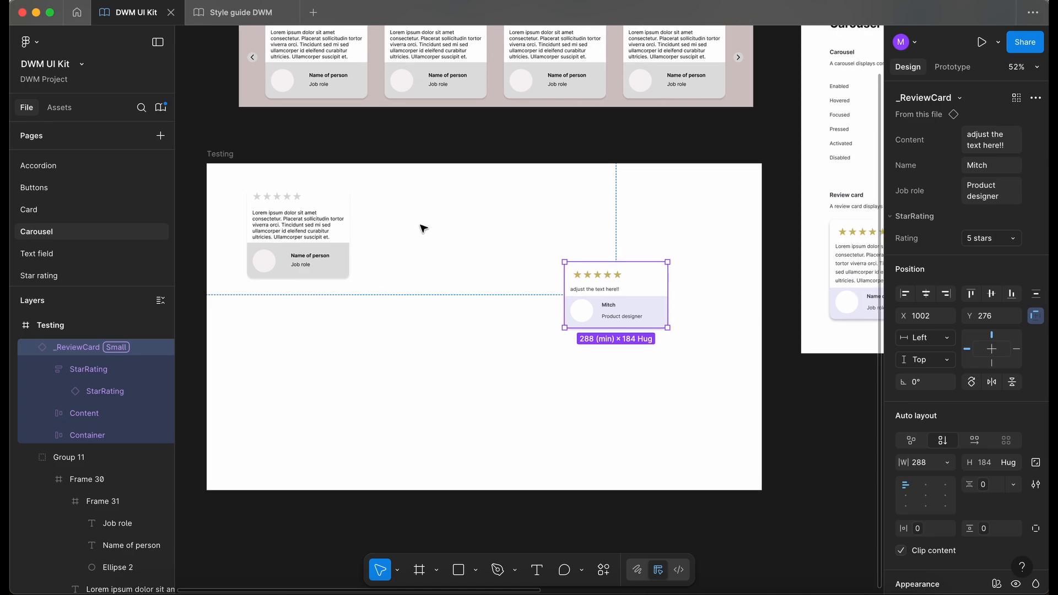
pyautogui.click(438, 267)
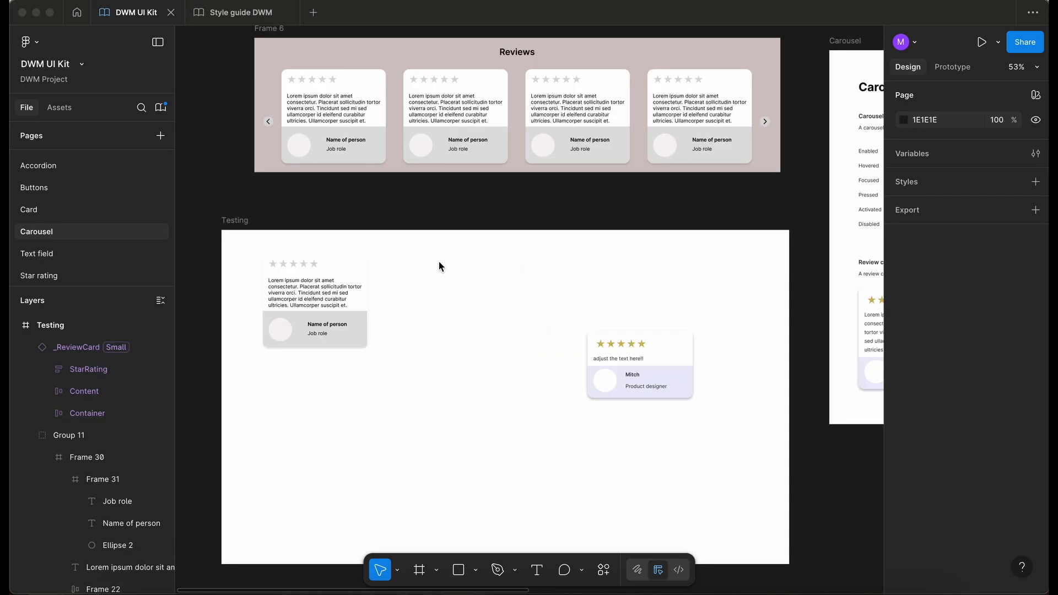
pyautogui.scroll(5, 266, 125)
pyautogui.click(267, 123)
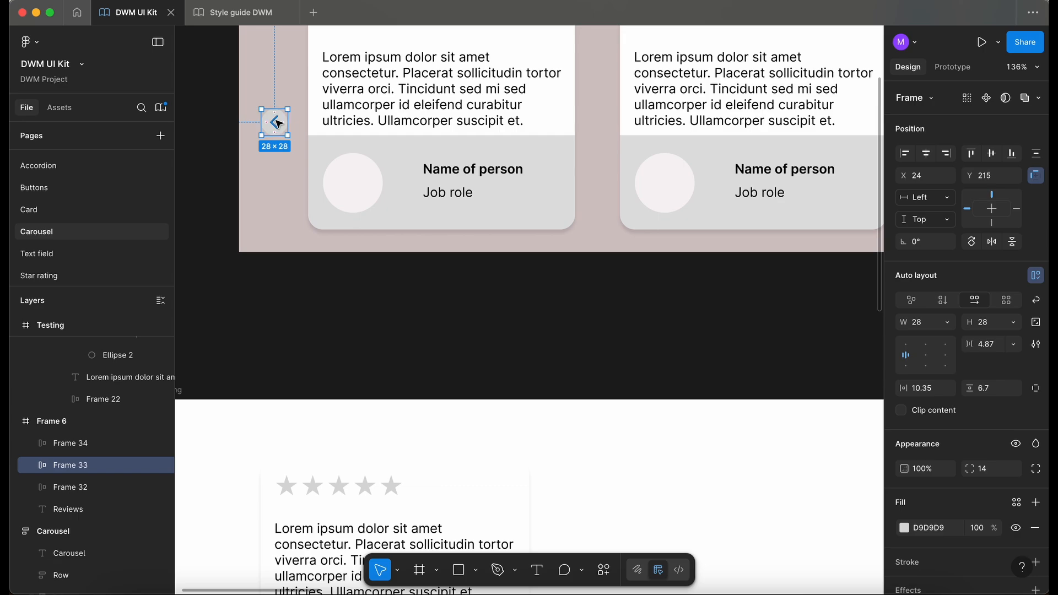
pyautogui.scroll(-5, 277, 122)
pyautogui.scroll(-4, 279, 124)
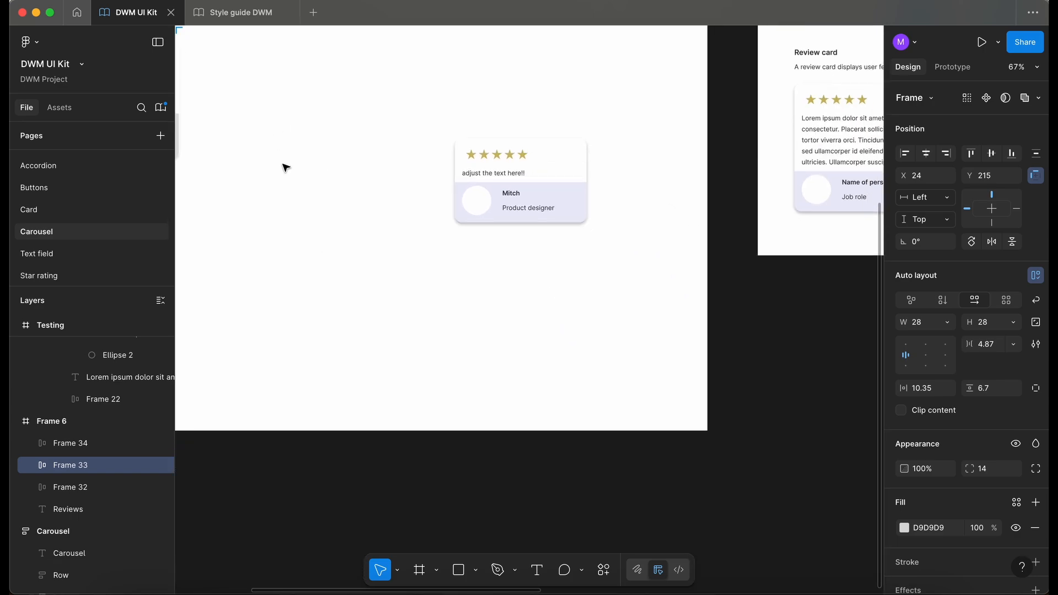
pyautogui.click(469, 363)
pyautogui.scroll(2, 472, 311)
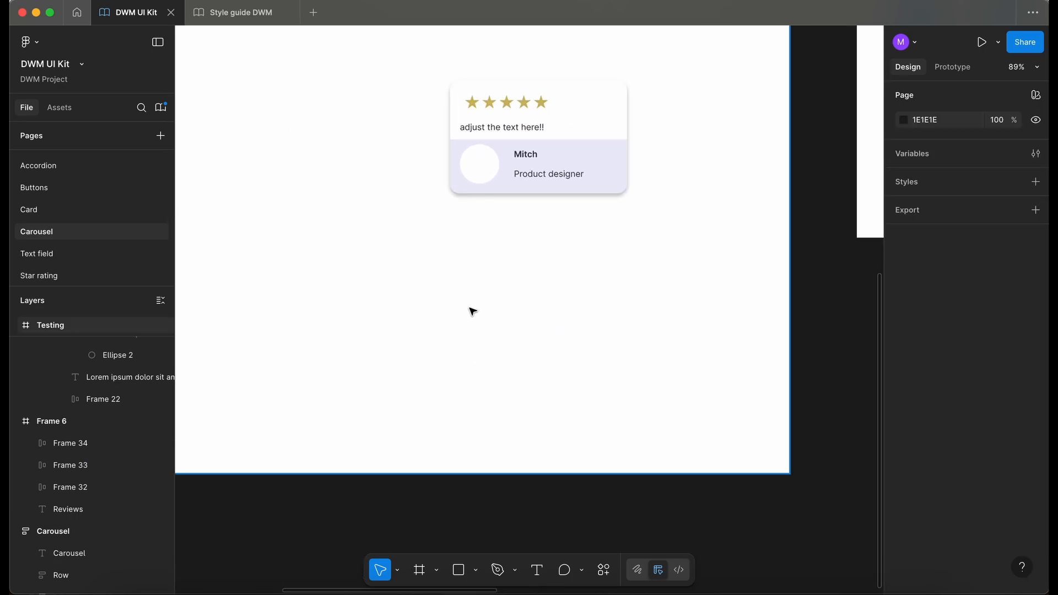
pyautogui.press('super+z')
pyautogui.press('super+z')
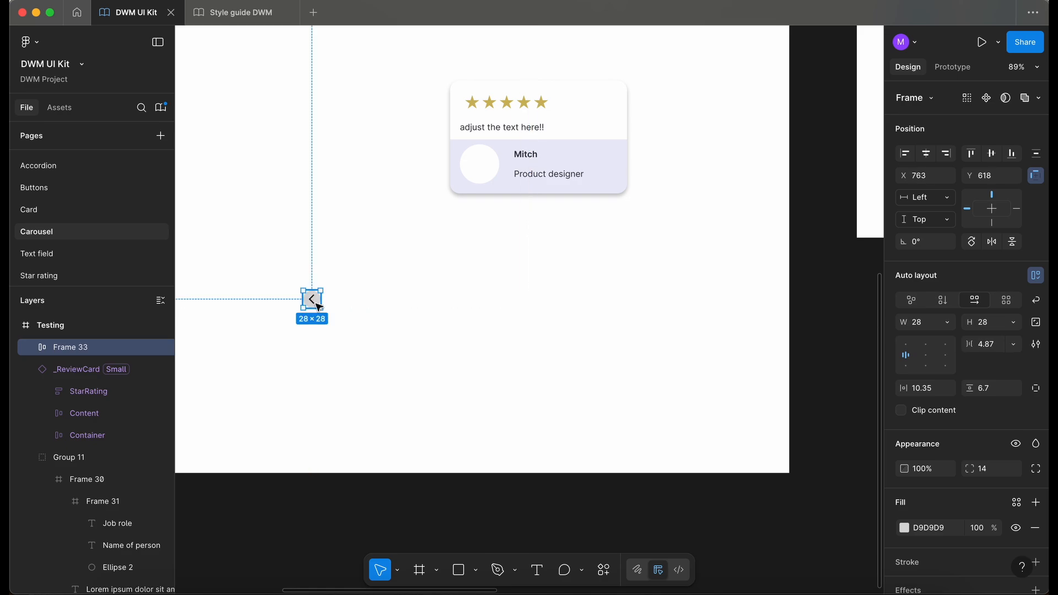
# Examine the pasted arrow button and its nested vector in the Testing frame up close.
pyautogui.scroll(5, 310, 300)
pyautogui.hscroll(-3, 316, 302)
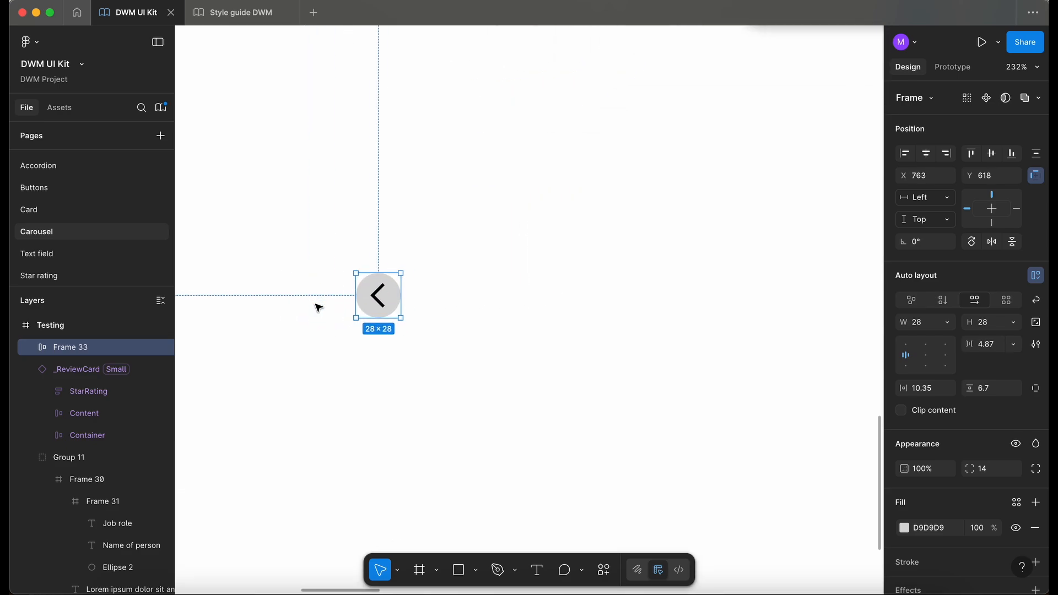
pyautogui.doubleClick(388, 296)
pyautogui.scroll(5, 385, 296)
pyautogui.click(527, 284)
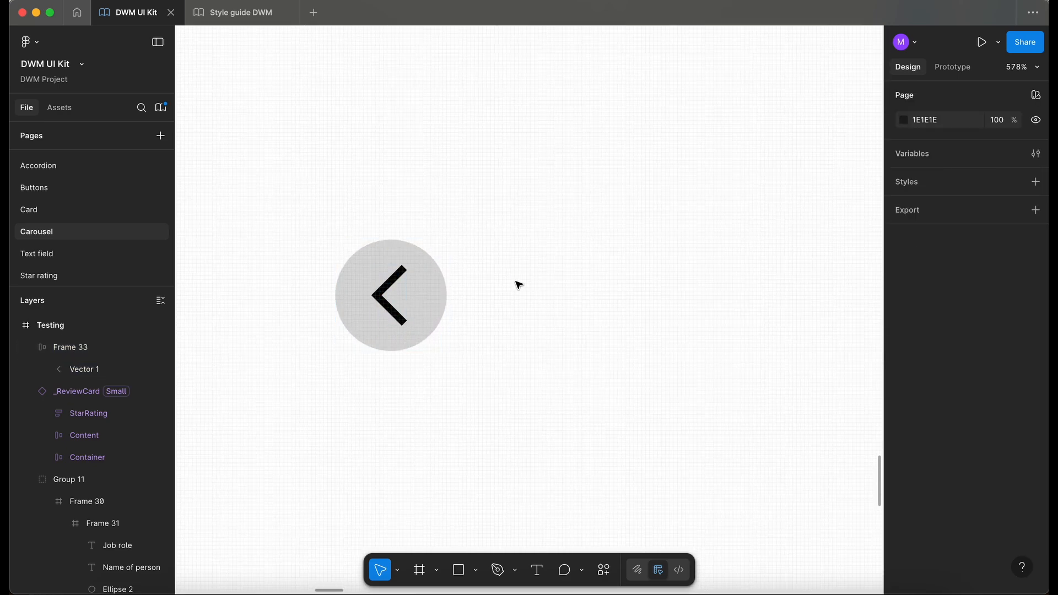
pyautogui.click(432, 290)
pyautogui.scroll(-8, 432, 291)
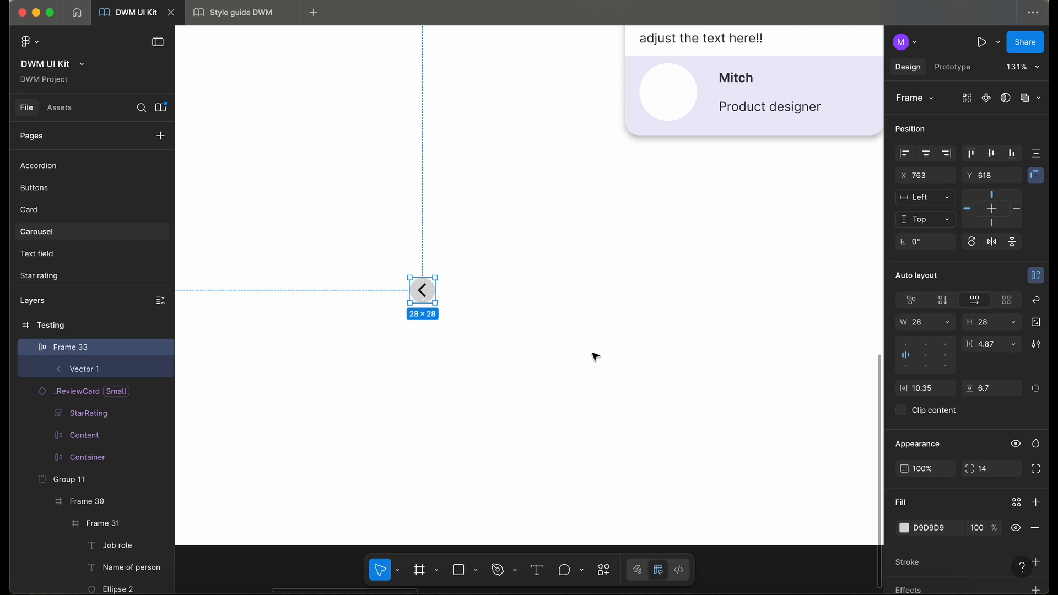
pyautogui.scroll(-5, 489, 350)
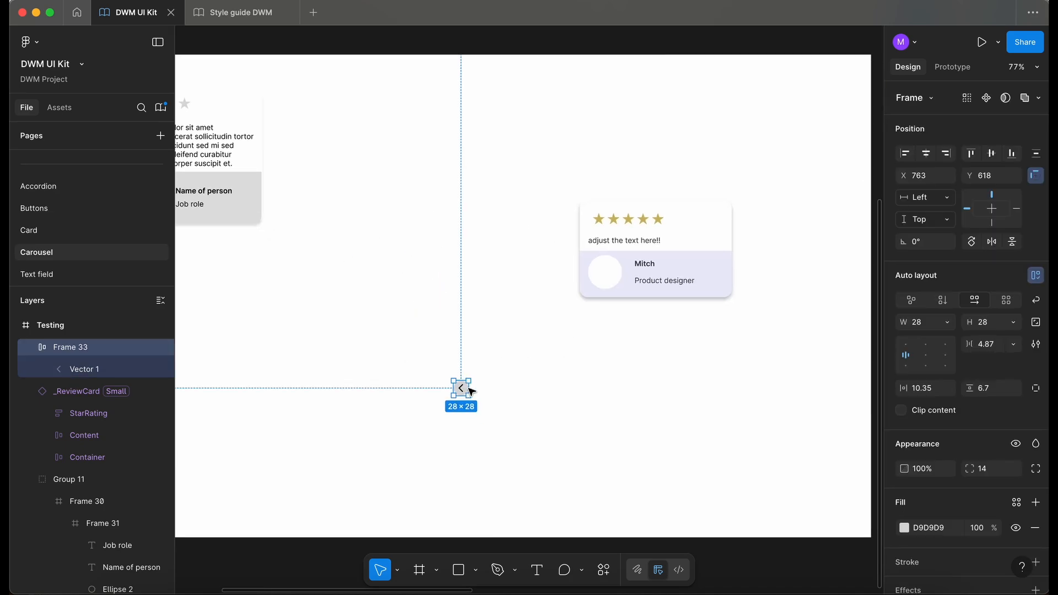
pyautogui.scroll(5, 471, 392)
pyautogui.scroll(-1, 471, 392)
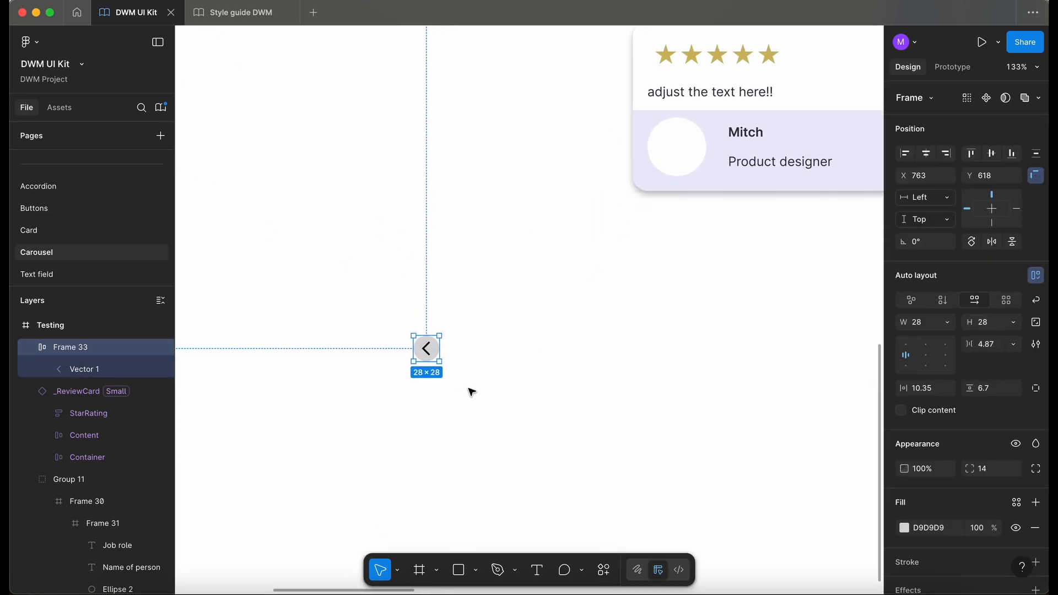
# Copy the _ShoppingCart variant set on the Navigation bar page and lock the Navigation bar layer before returning to the Carousel page.
pyautogui.scroll(-3, 132, 246)
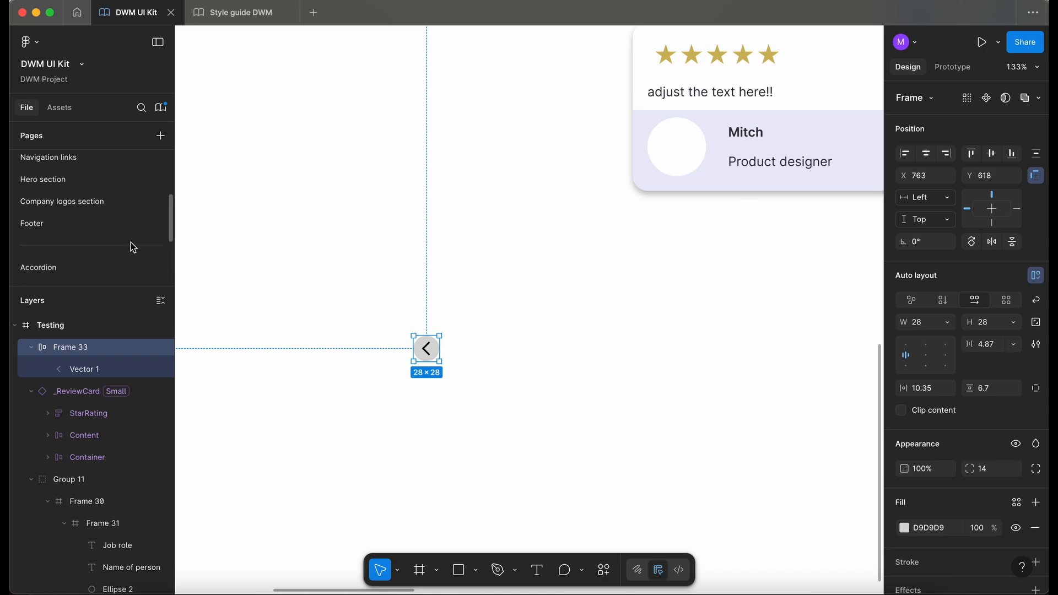
pyautogui.scroll(2, 131, 246)
pyautogui.scroll(-1, 130, 246)
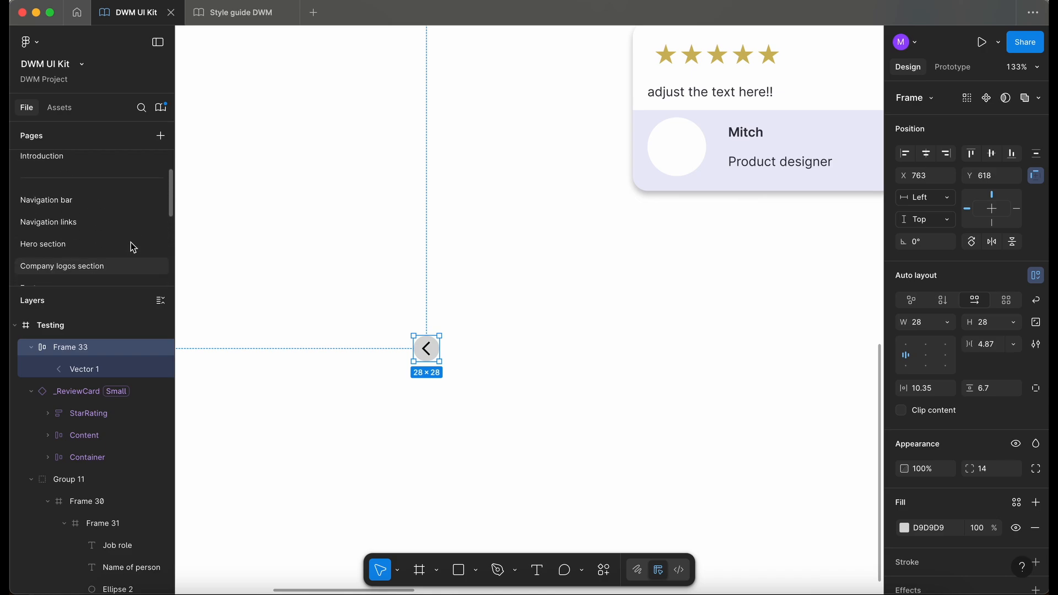
pyautogui.click(81, 201)
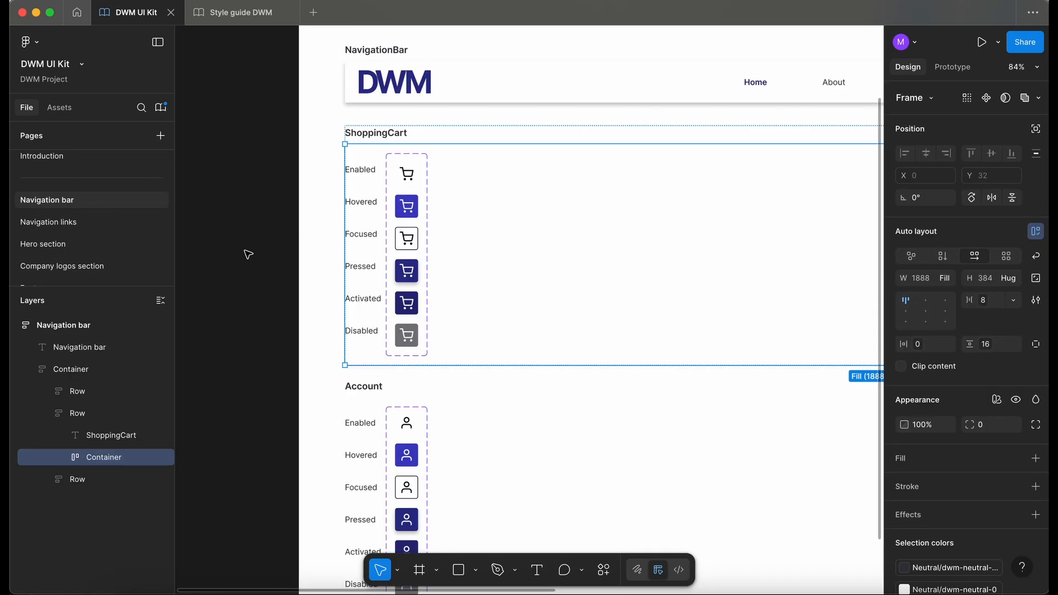
pyautogui.click(389, 229)
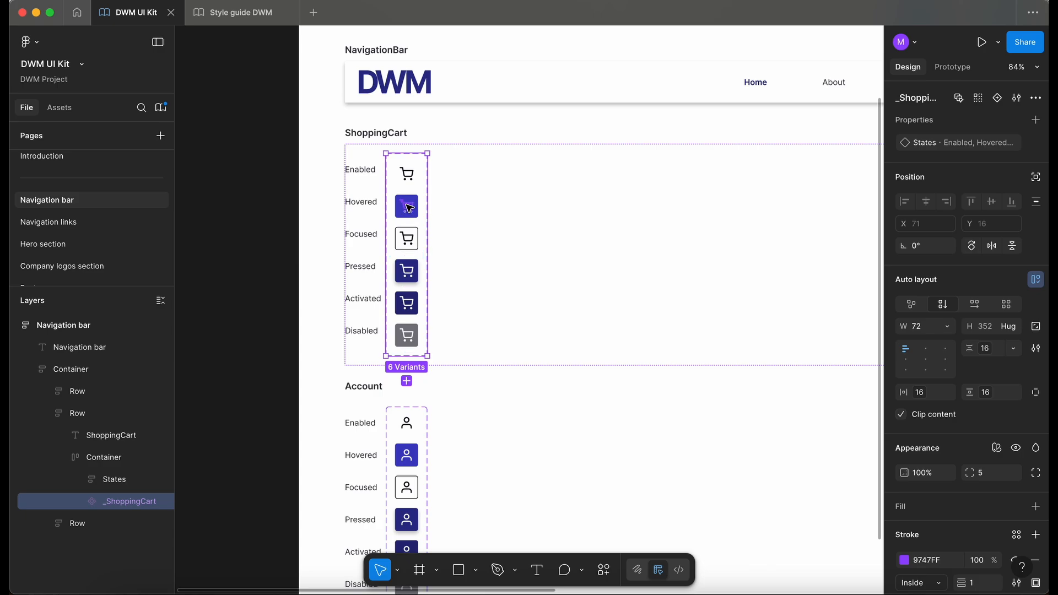
pyautogui.click(18, 326)
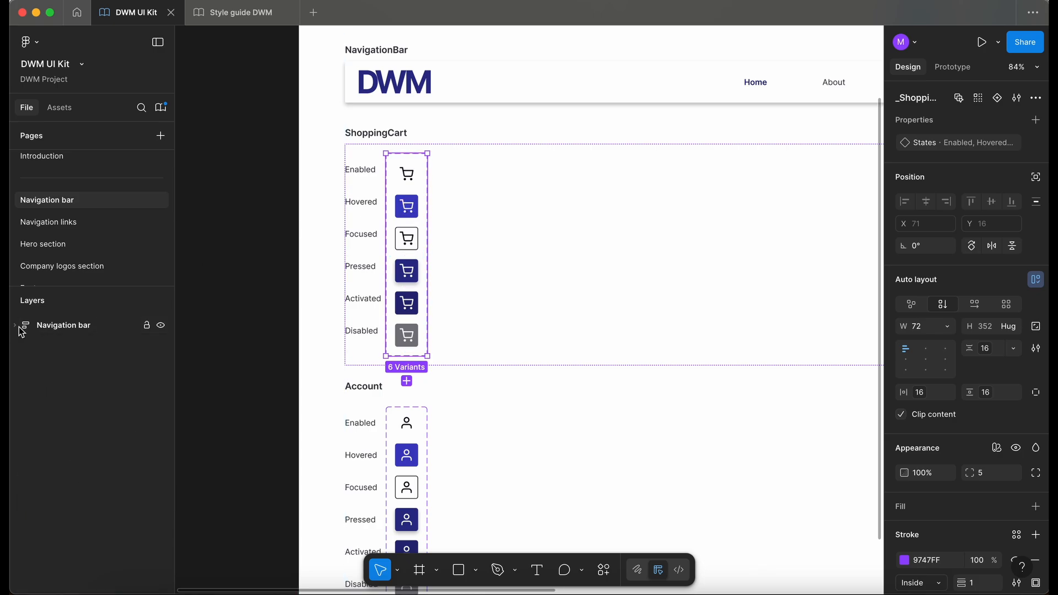
pyautogui.click(148, 327)
pyautogui.scroll(-5, 104, 230)
pyautogui.click(58, 232)
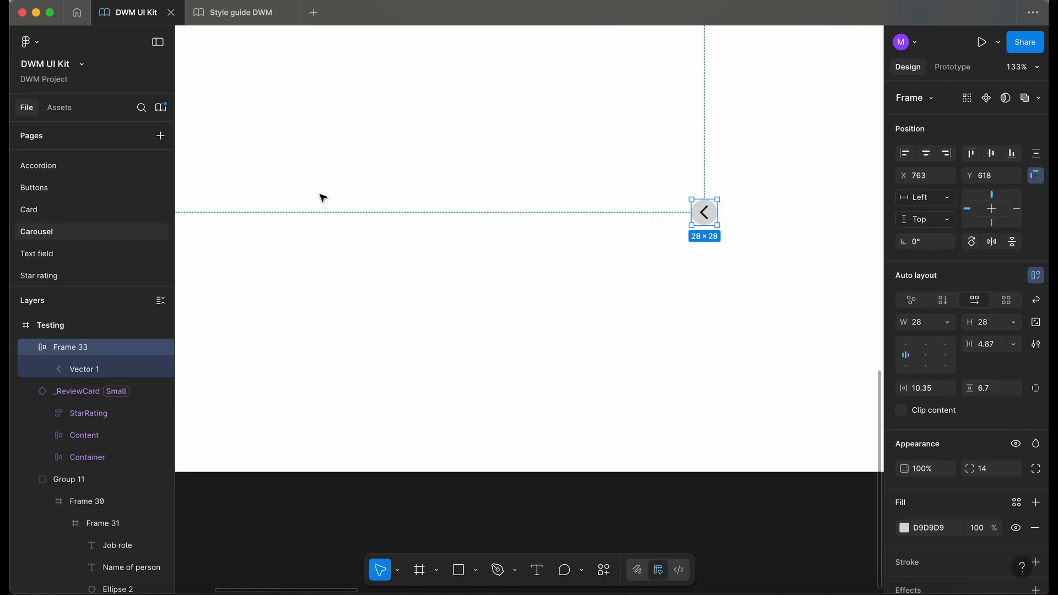
# Paste the _ShoppingCart variant set into the Testing frame near the arrow button.
pyautogui.click(324, 198)
pyautogui.hotkey('ctrl', 'v')
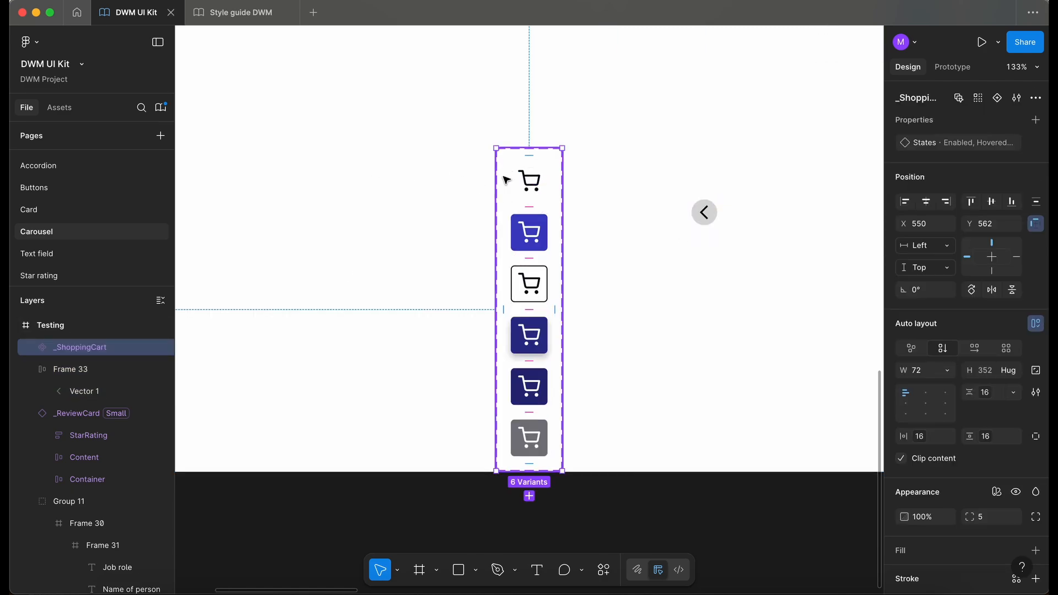
pyautogui.scroll(3, 803, 236)
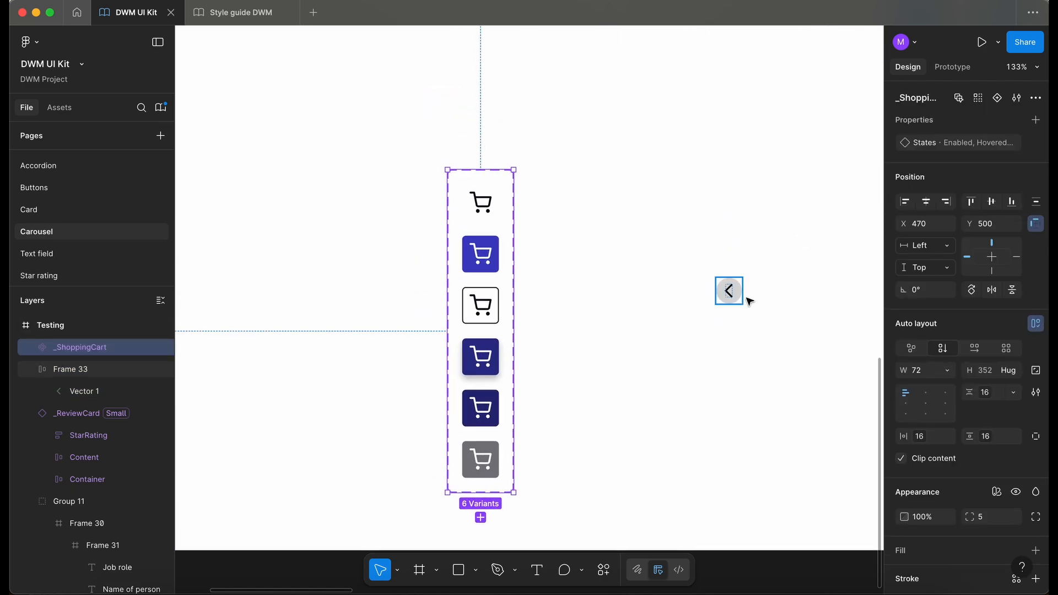
# Move the arrow button next to the first variant of the pasted shopping cart set.
pyautogui.click(697, 267)
pyautogui.click(739, 292)
pyautogui.moveTo(738, 296); pyautogui.dragTo(606, 212)
pyautogui.hscroll(3, 386, 215)
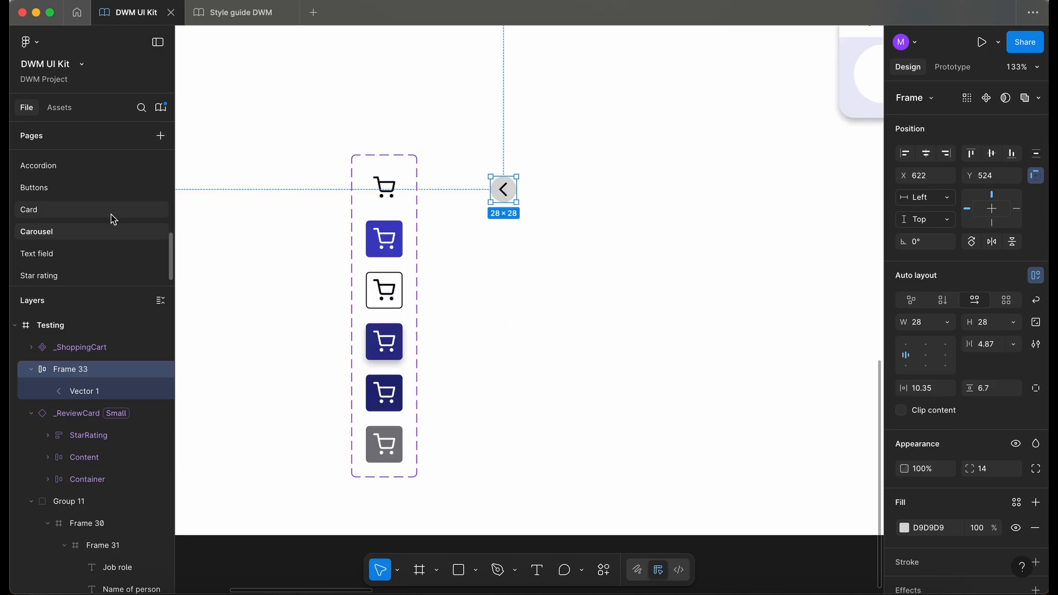
# Copy the States labels together with the _ShoppingCart variant set from the Navigation bar page, relock its layer, and return to the Carousel page.
pyautogui.click(71, 215)
pyautogui.scroll(6, 71, 218)
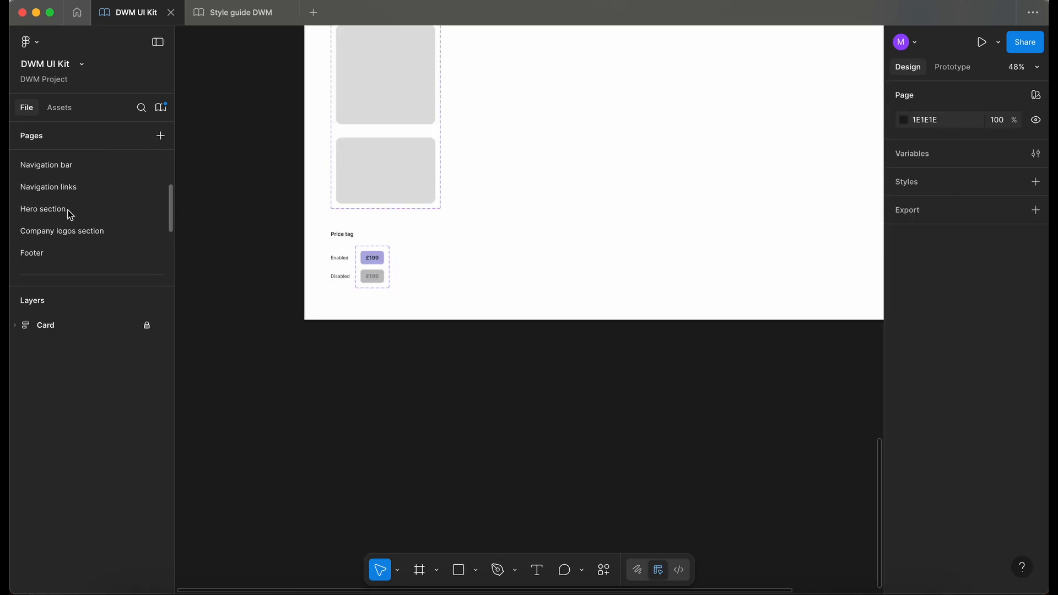
pyautogui.click(75, 250)
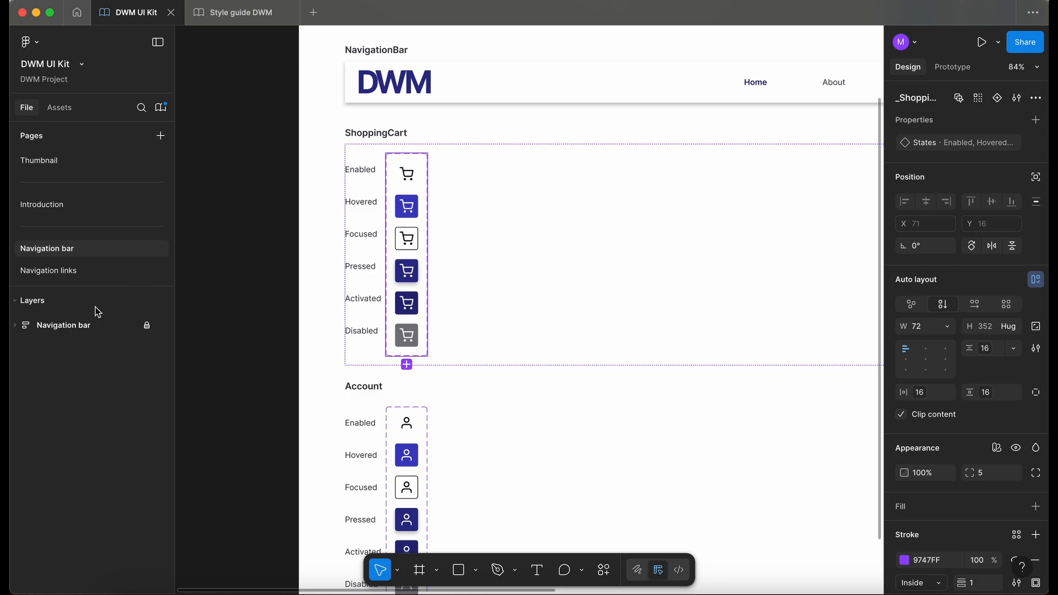
pyautogui.click(147, 325)
pyautogui.keyDown('shift'); pyautogui.click(350, 237); pyautogui.keyUp('shift')
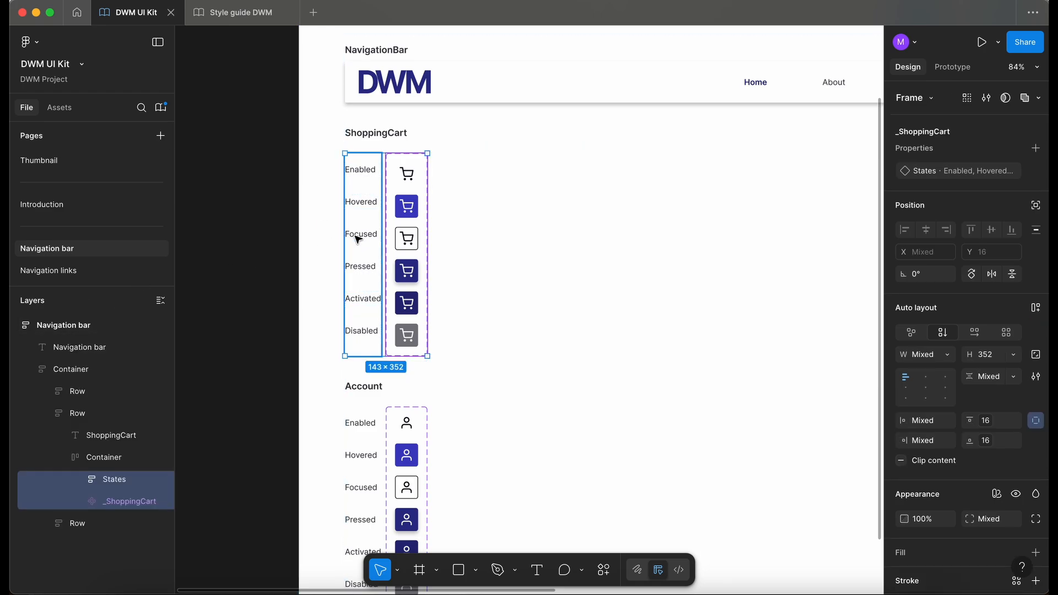
pyautogui.click(148, 326)
pyautogui.scroll(-3, 93, 217)
pyautogui.click(55, 232)
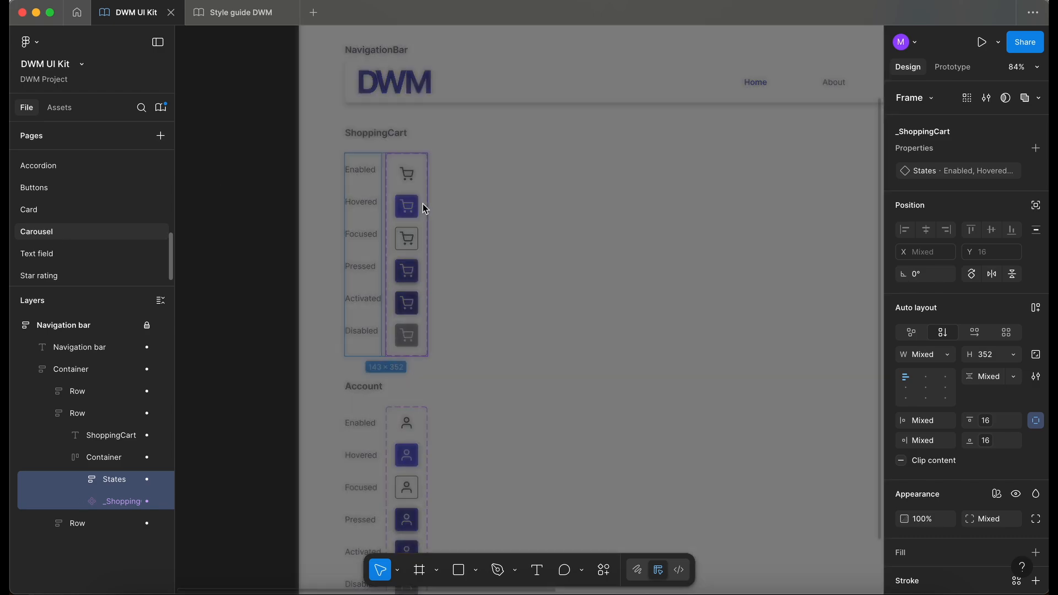
# Paste the labelled shopping cart states into the Testing frame and delete the unlabelled variant set.
pyautogui.hscroll(-6, 484, 248)
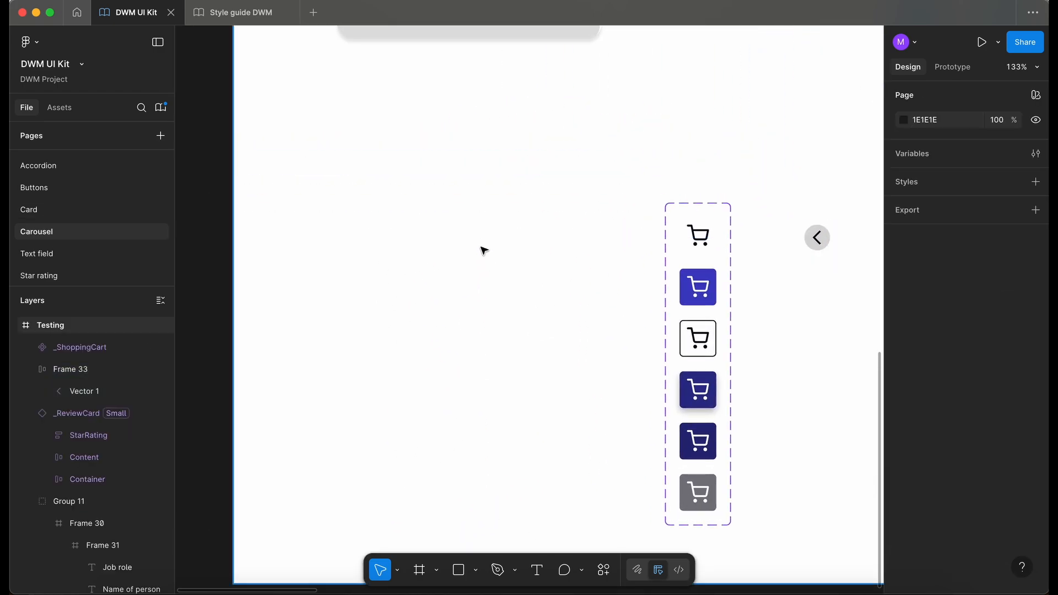
pyautogui.hotkey('ctrl', 'v')
pyautogui.click(709, 230)
pyautogui.press('Delete')
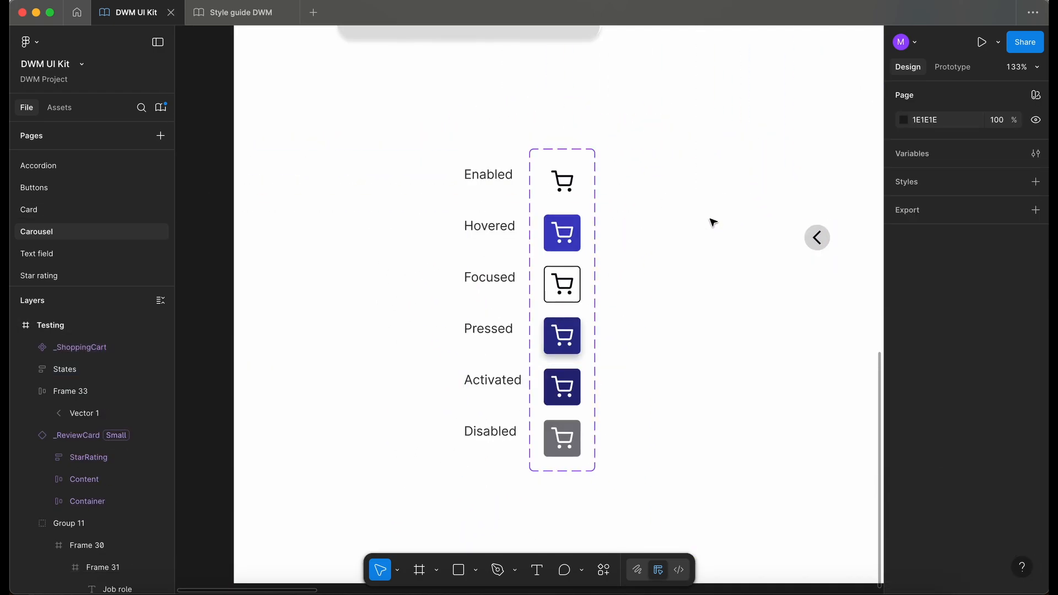
# Move the arrow button beside the Enabled variant of the labelled shopping cart set, at about X 485, Y 461.
pyautogui.hscroll(6, 713, 223)
pyautogui.click(602, 216)
pyautogui.moveTo(594, 214); pyautogui.dragTo(468, 157)
pyautogui.click(423, 228)
pyautogui.scroll(-3, 424, 228)
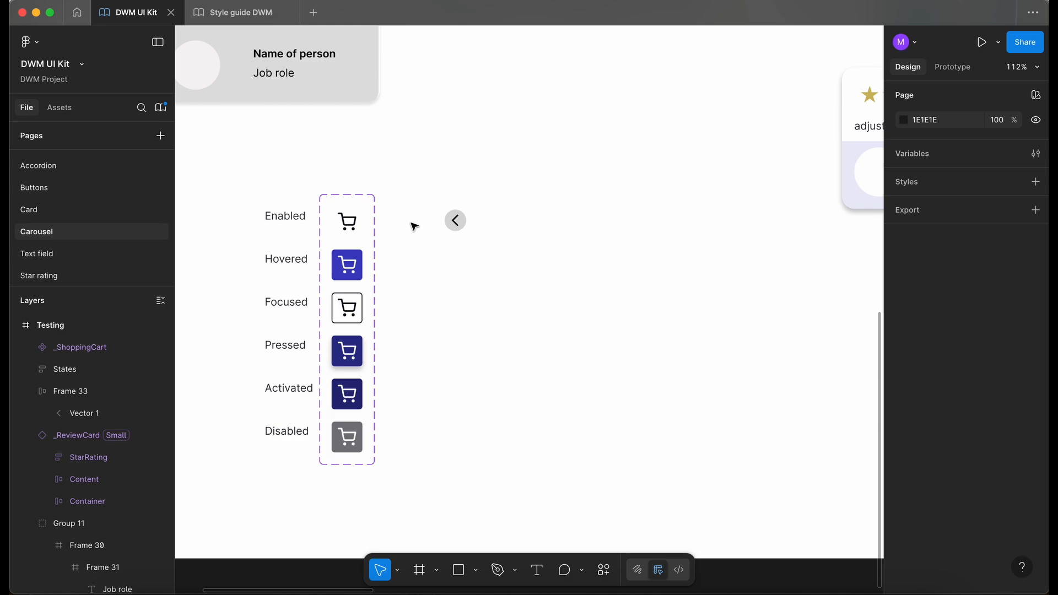
pyautogui.scroll(5, 414, 227)
pyautogui.click(508, 219)
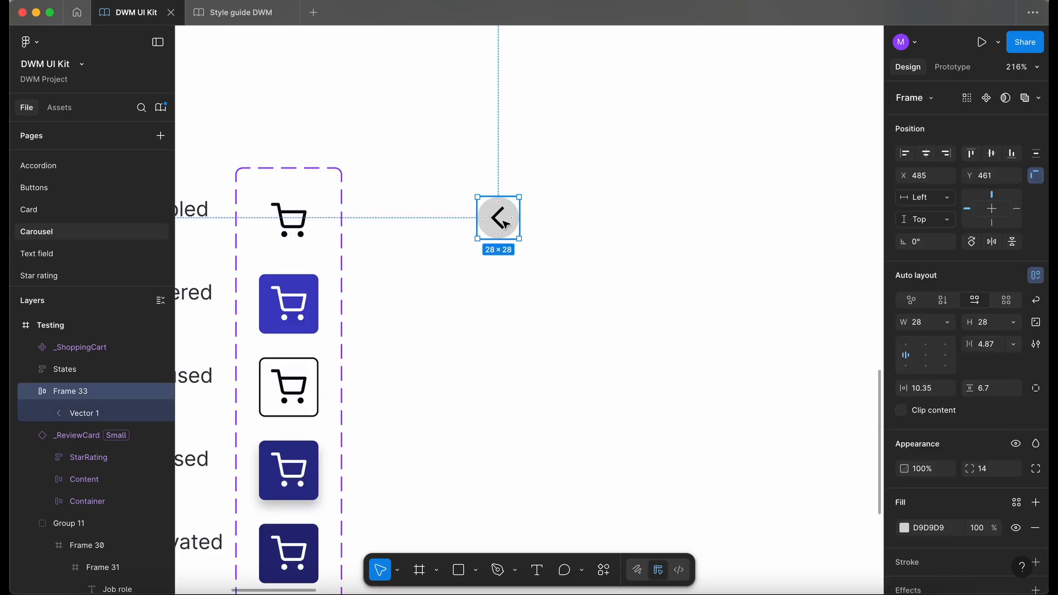
pyautogui.doubleClick(501, 223)
pyautogui.click(539, 232)
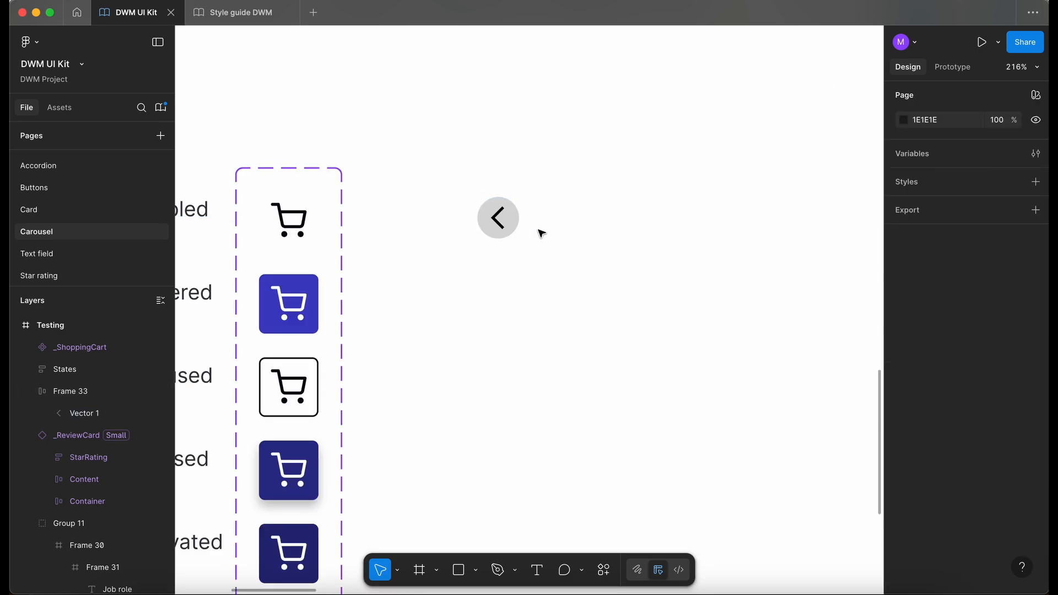
# Find the IconSlot component in the assets and place a Large instance beside the gray arrow button.
pyautogui.scroll(-1, 429, 283)
pyautogui.click(60, 108)
pyautogui.write('iconsl')
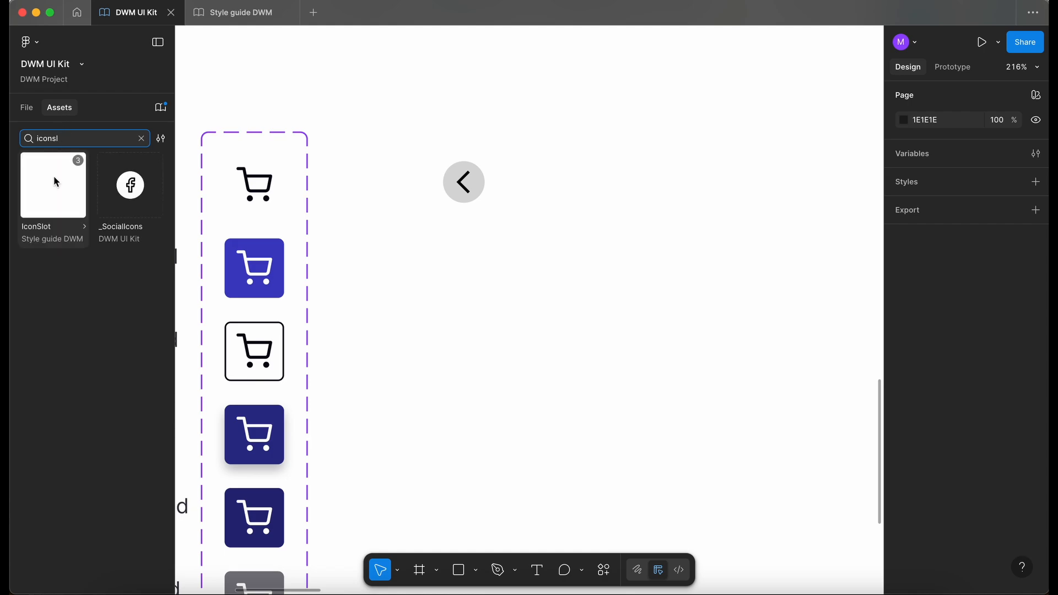
pyautogui.moveTo(51, 193); pyautogui.dragTo(590, 179)
pyautogui.scroll(5, 576, 176)
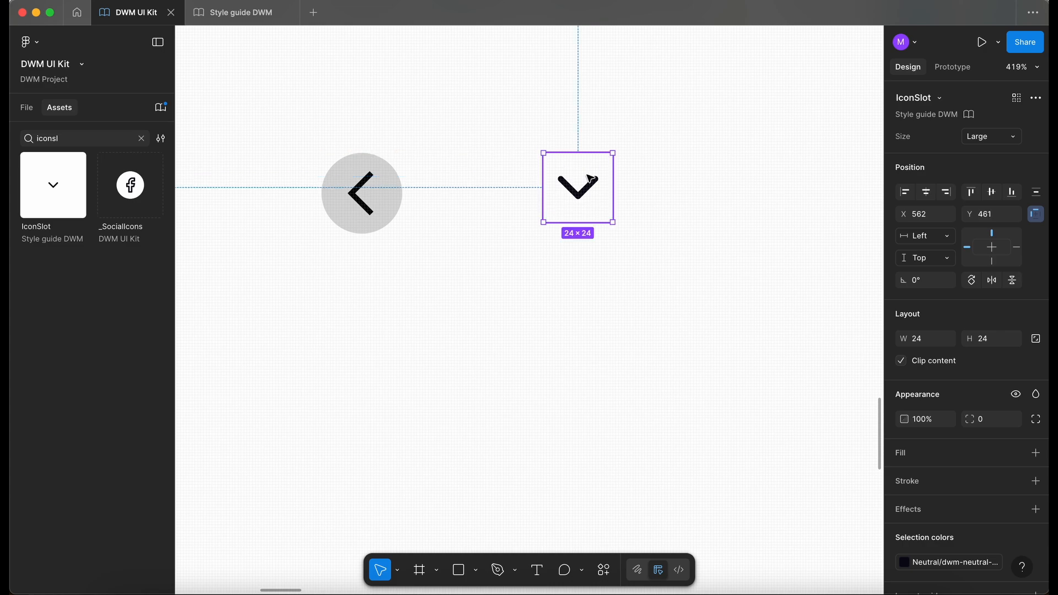
# Wrap the IconSlot instance in an auto layout frame and fill the frame with the light Brand/dwm-sapphire color.
pyautogui.hotkey('shift', 'a')
pyautogui.click(28, 105)
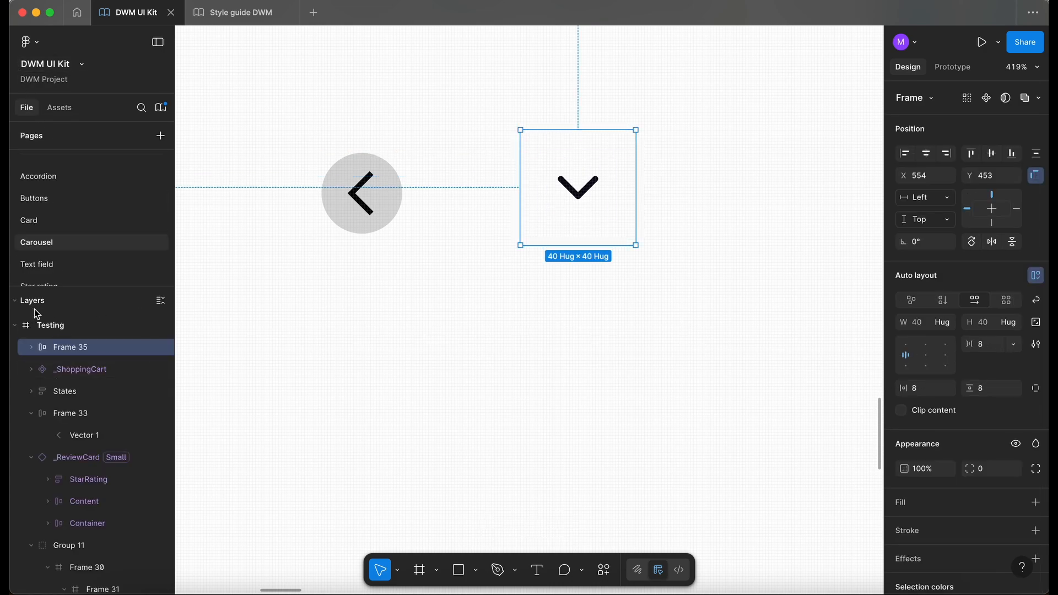
pyautogui.scroll(-3, 1009, 491)
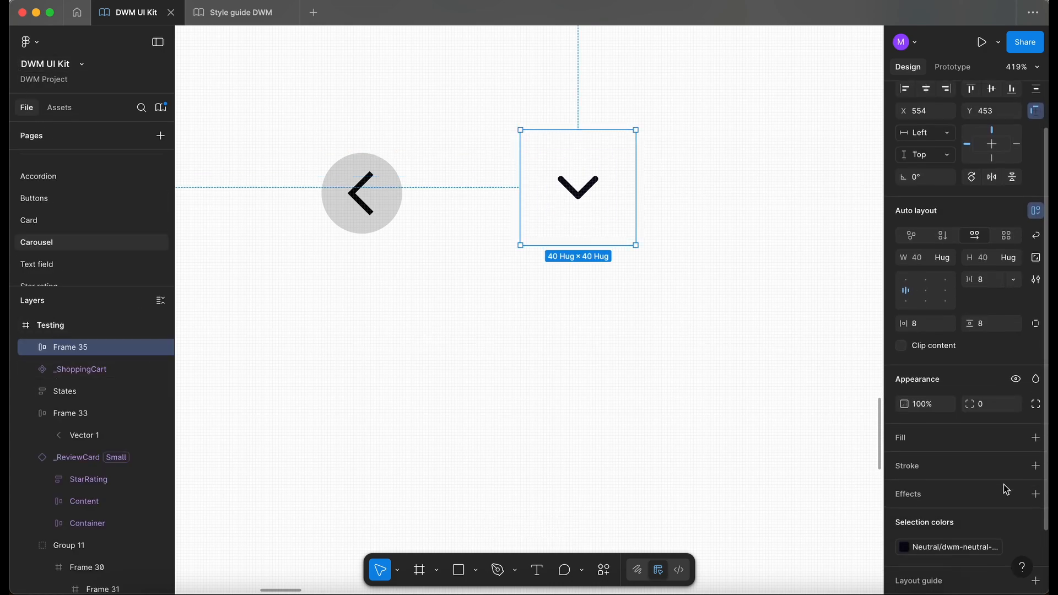
pyautogui.click(1017, 434)
pyautogui.click(794, 547)
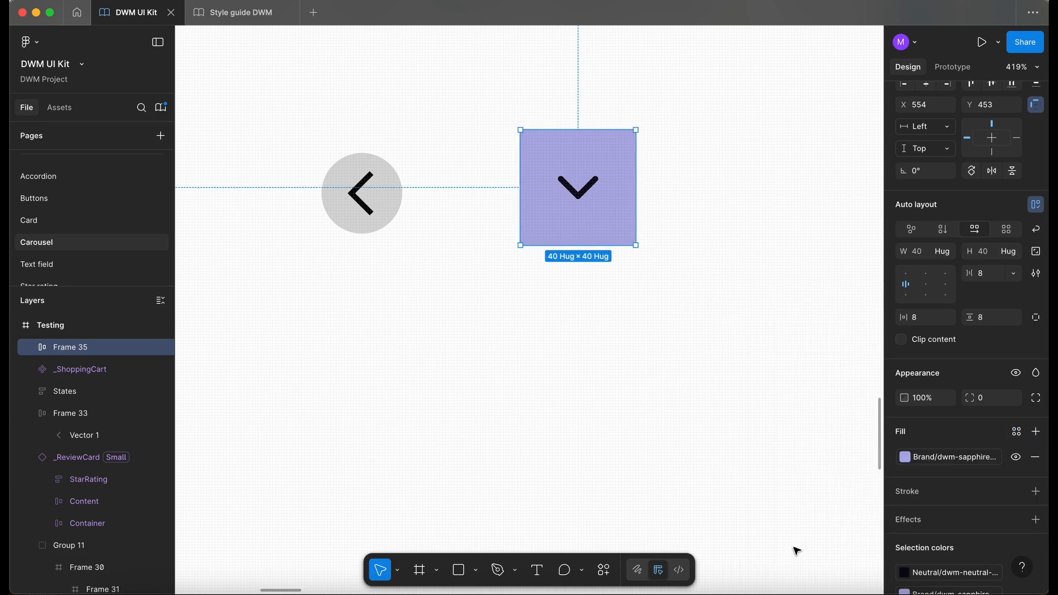
# Set the sapphire frame's corner radius to 24.
pyautogui.moveTo(970, 398); pyautogui.dragTo(984, 398)
pyautogui.click(683, 213)
pyautogui.click(616, 196)
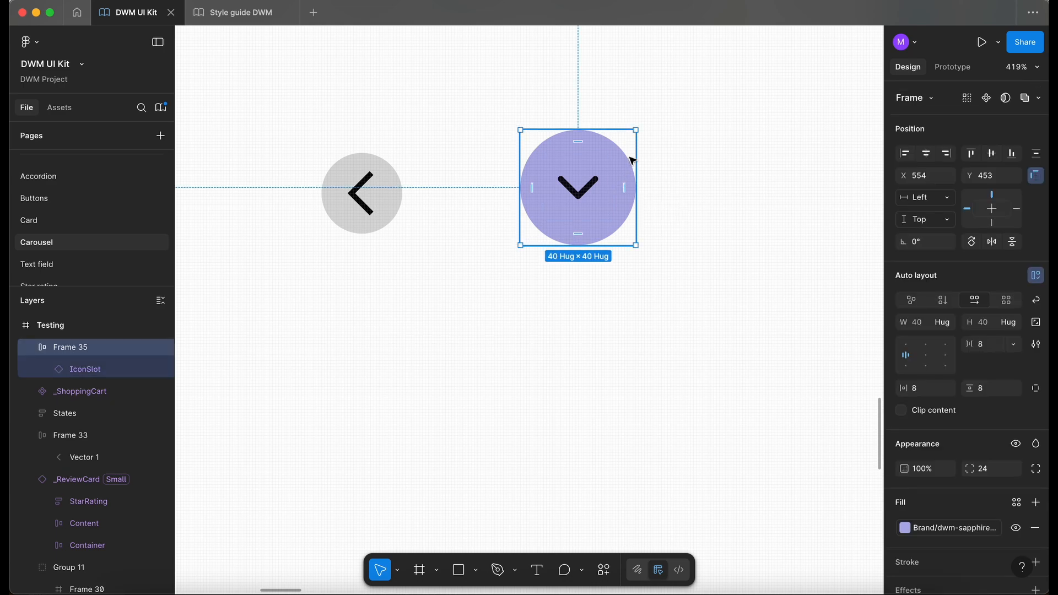
# Compare with the gray arrow button and shrink the sapphire circle to 32 × 32 with its icon centered.
pyautogui.click(382, 195)
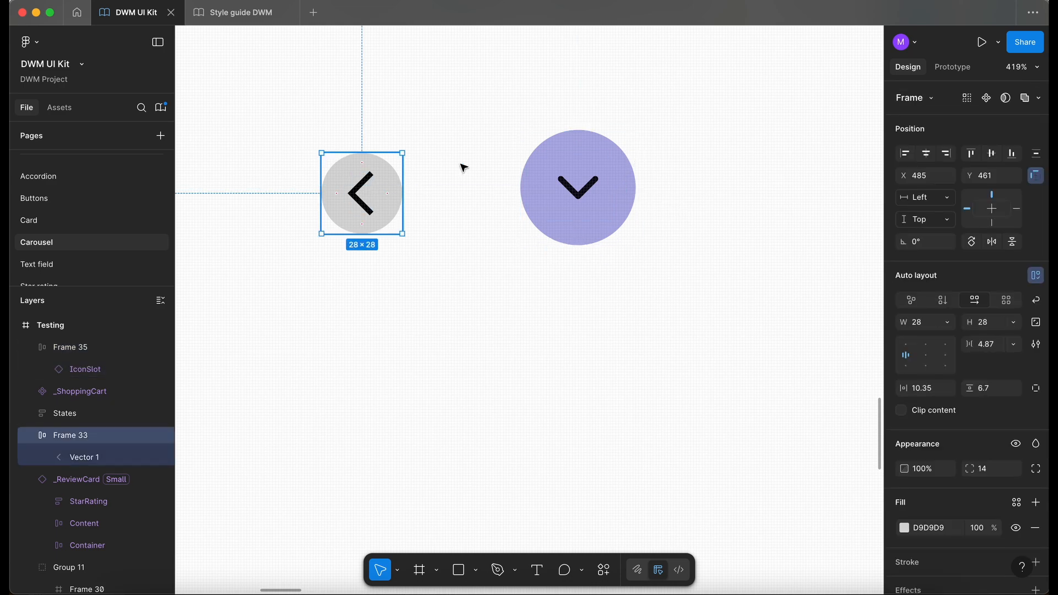
pyautogui.doubleClick(603, 201)
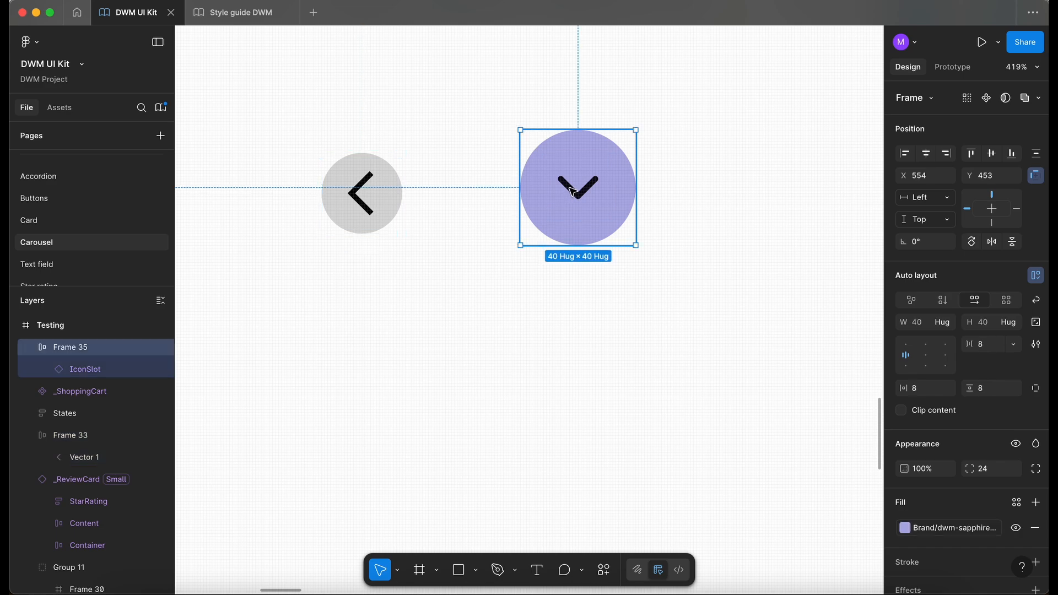
pyautogui.scroll(2, 673, 205)
pyautogui.hscroll(-2, 673, 204)
pyautogui.press('Escape')
pyautogui.moveTo(695, 193); pyautogui.dragTo(673, 217)
pyautogui.scroll(2, 711, 330)
# Swap the chevron-down icon inside the sapphire circle for chevron-left.
pyautogui.keyDown('super'); pyautogui.click(634, 257); pyautogui.keyUp('super')
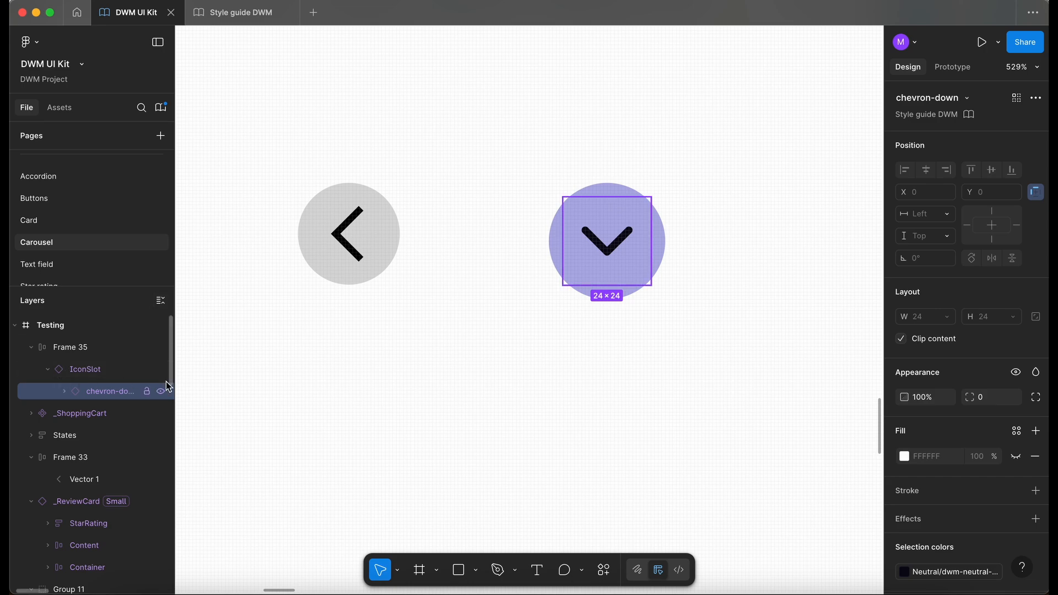
pyautogui.click(967, 97)
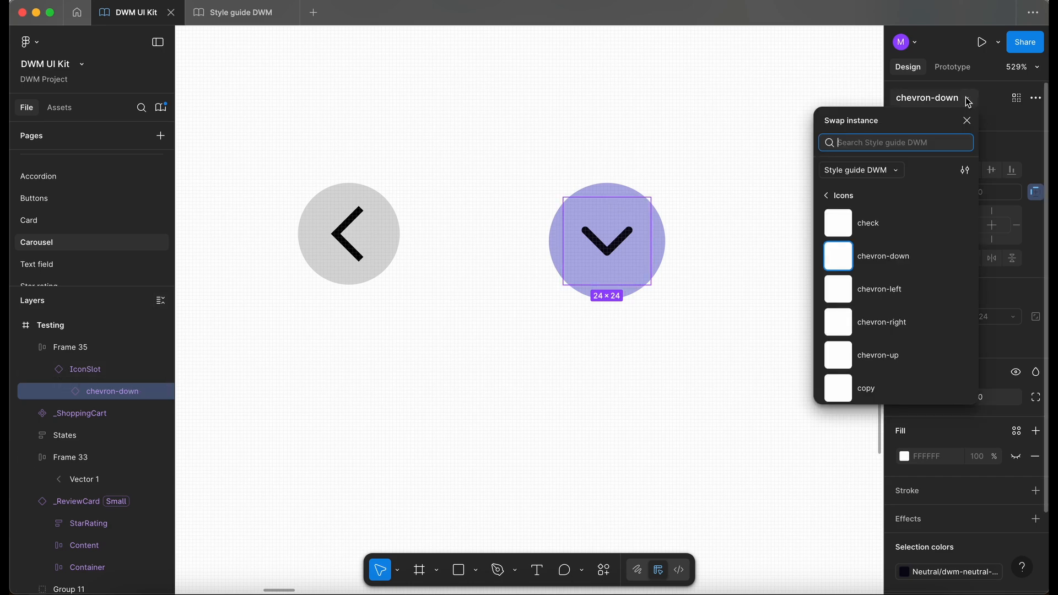
pyautogui.click(903, 291)
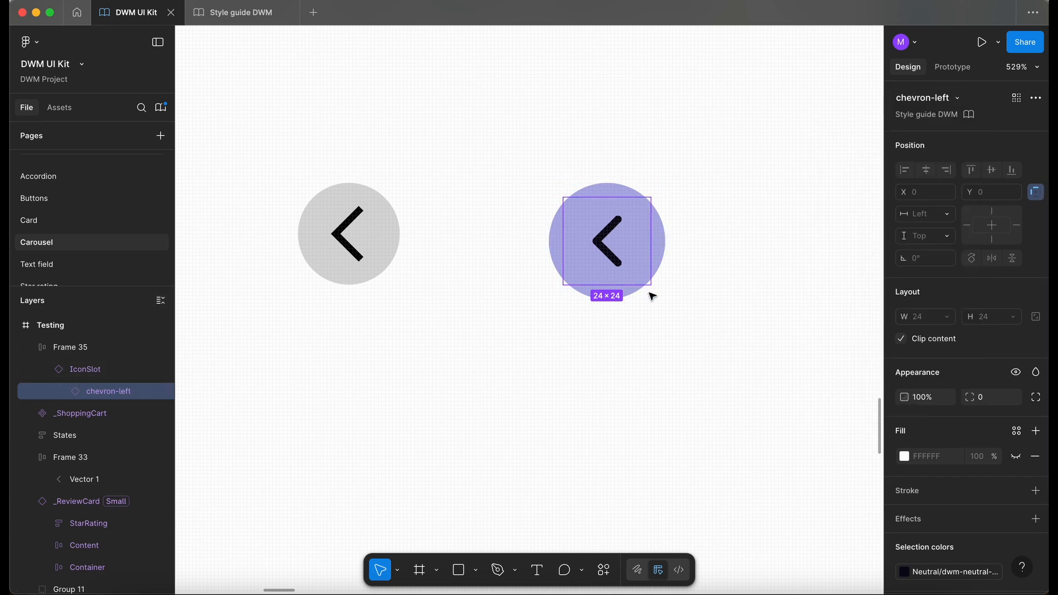
pyautogui.click(671, 384)
# Move the sapphire arrow button beside the Enabled shopping cart variant, at X 430, Y 457.
pyautogui.scroll(-5, 672, 384)
pyautogui.click(766, 165)
pyautogui.click(634, 211)
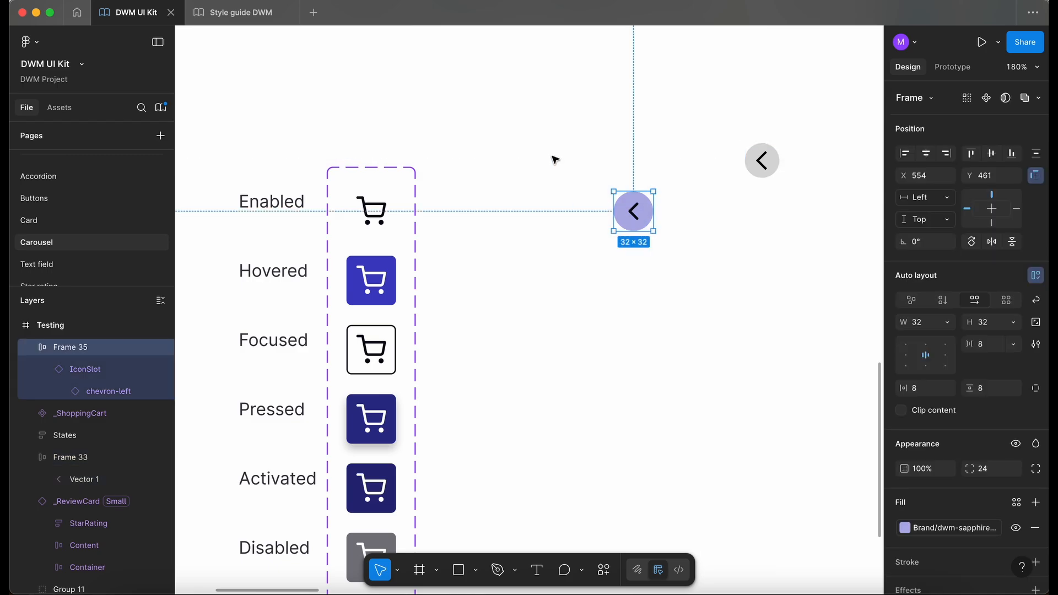
pyautogui.moveTo(641, 219); pyautogui.dragTo(487, 214)
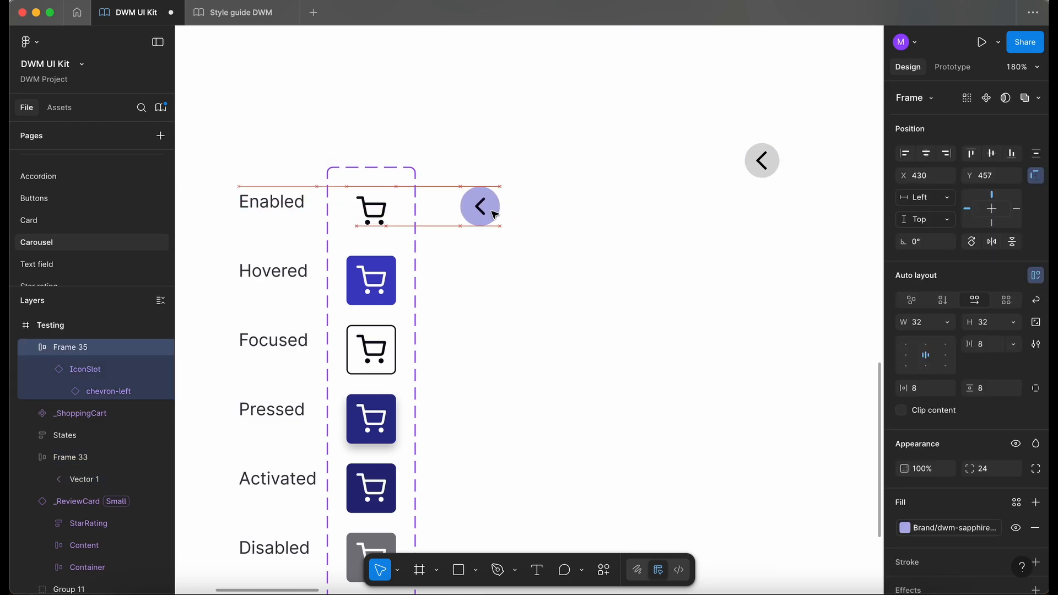
# Rename the sapphire arrow button frame as Enabled.
pyautogui.scroll(3, 386, 172)
pyautogui.hscroll(-4, 491, 212)
pyautogui.scroll(-1, 491, 212)
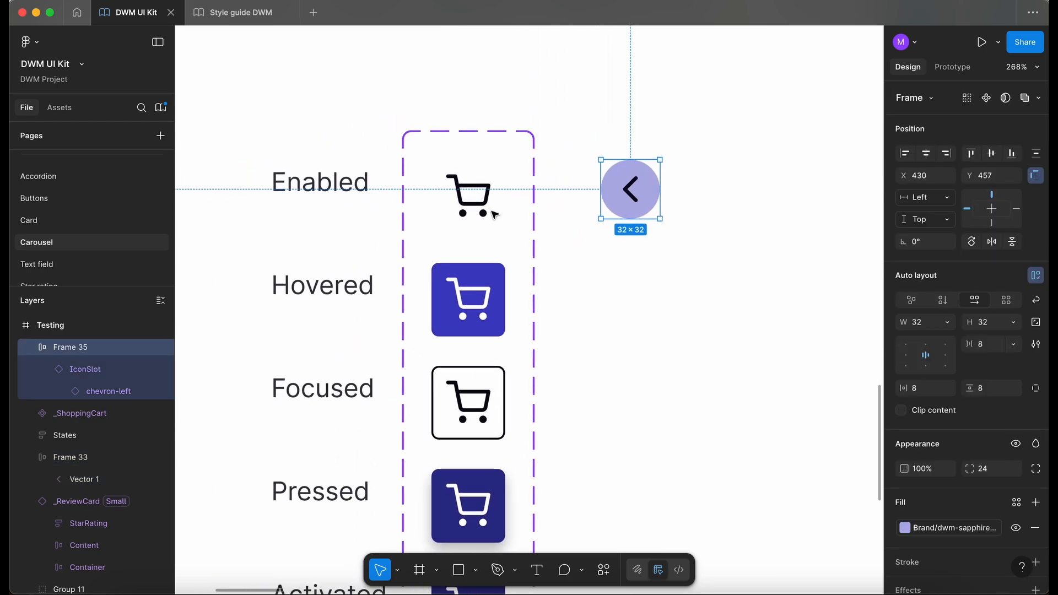
pyautogui.hscroll(2, 530, 208)
pyautogui.scroll(-1, 531, 208)
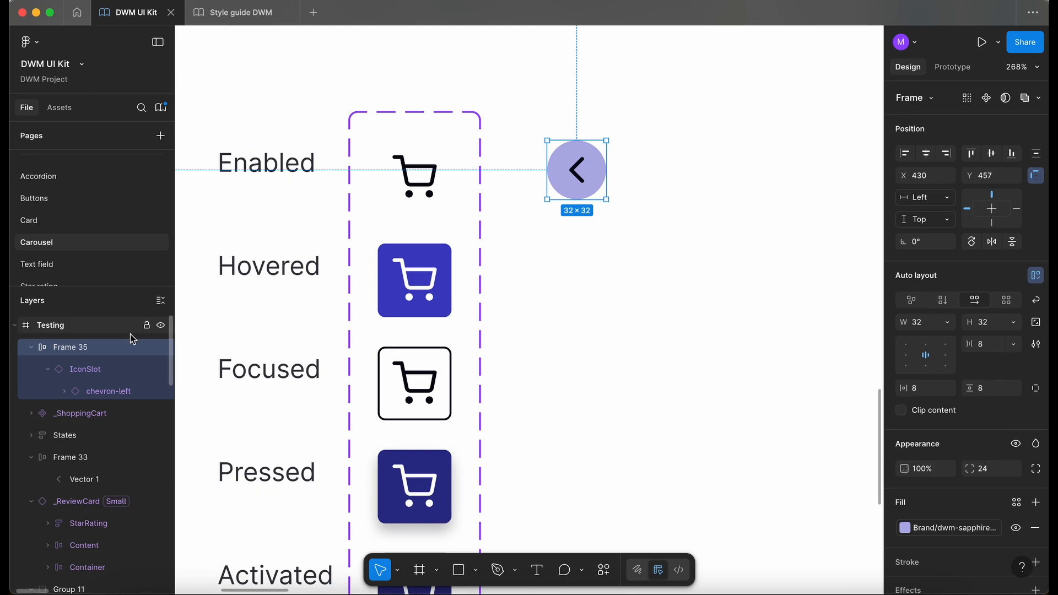
pyautogui.doubleClick(71, 347)
pyautogui.write('Enabled')
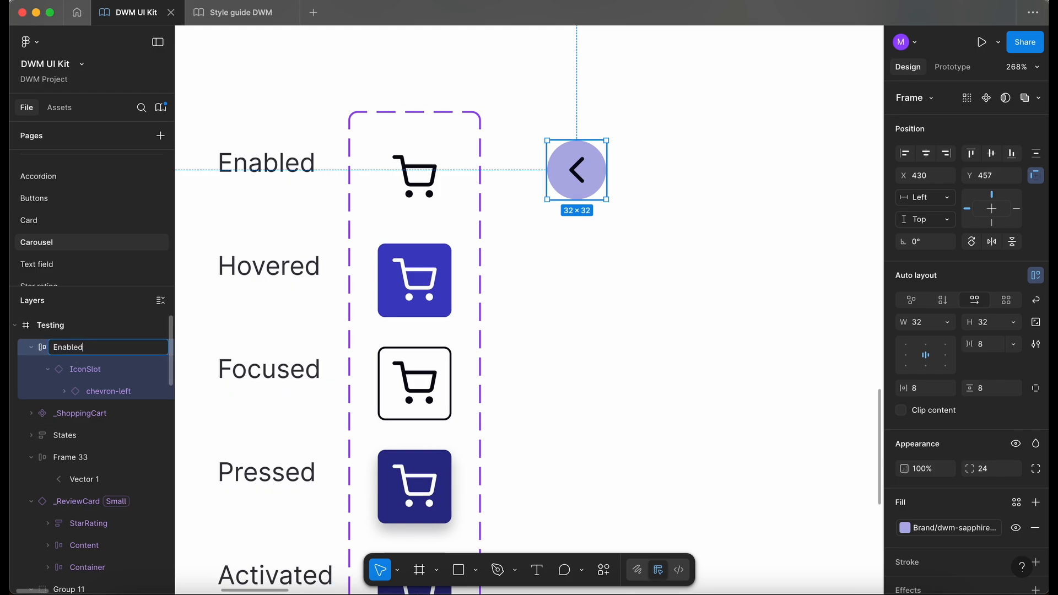
pyautogui.click(705, 279)
# Change the Enabled arrow button's fill to the Neutral/dwm-neutral-0 library color.
pyautogui.click(572, 179)
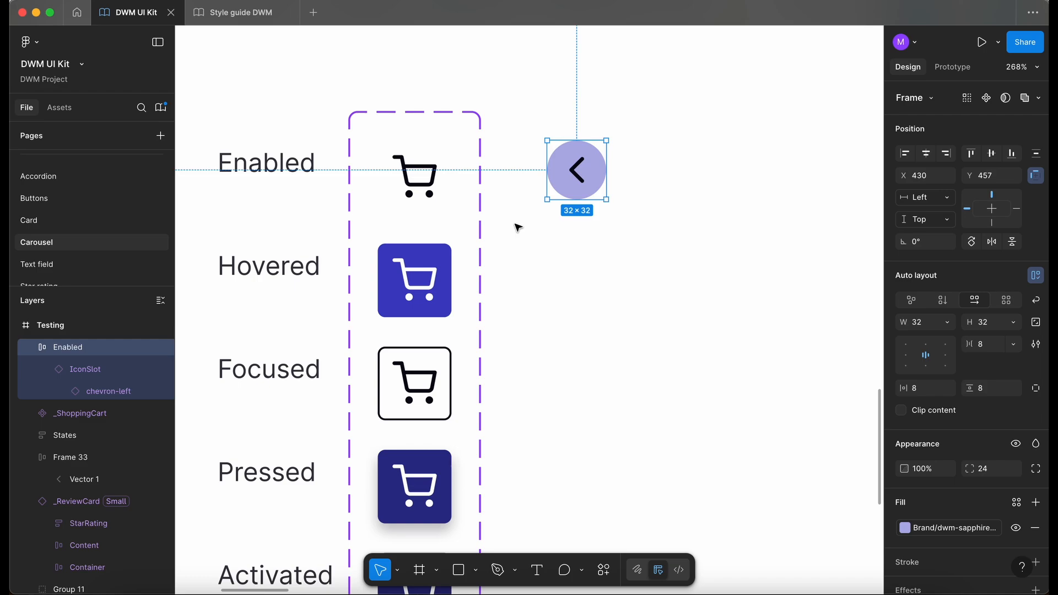
pyautogui.click(949, 530)
pyautogui.write('neu')
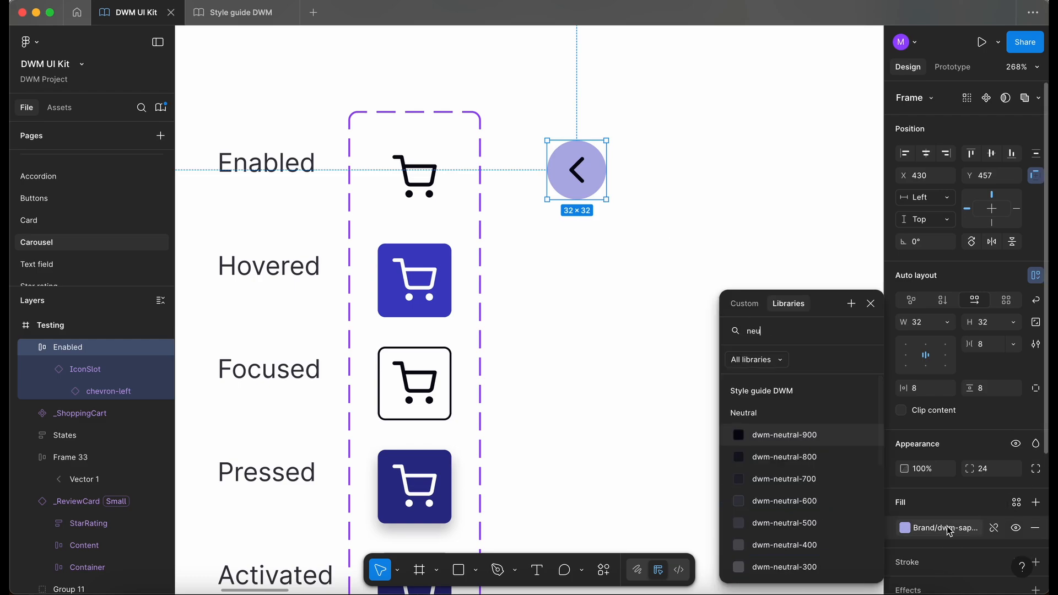
pyautogui.scroll(-5, 800, 524)
pyautogui.click(801, 564)
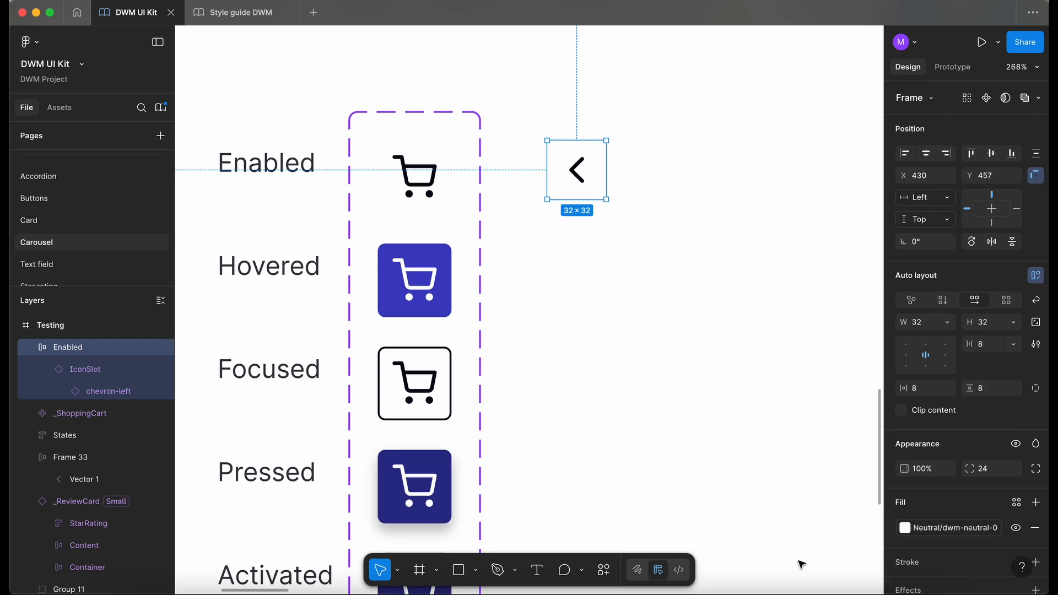
# Duplicate the Enabled arrow button beside the Hovered cart variant at X 430, Y 513, and rename the copy Hovered.
pyautogui.click(547, 260)
pyautogui.hotkey('shift', '1')
pyautogui.click(554, 158)
pyautogui.moveTo(554, 159); pyautogui.dragTo(554, 220)
pyautogui.scroll(4, 556, 227)
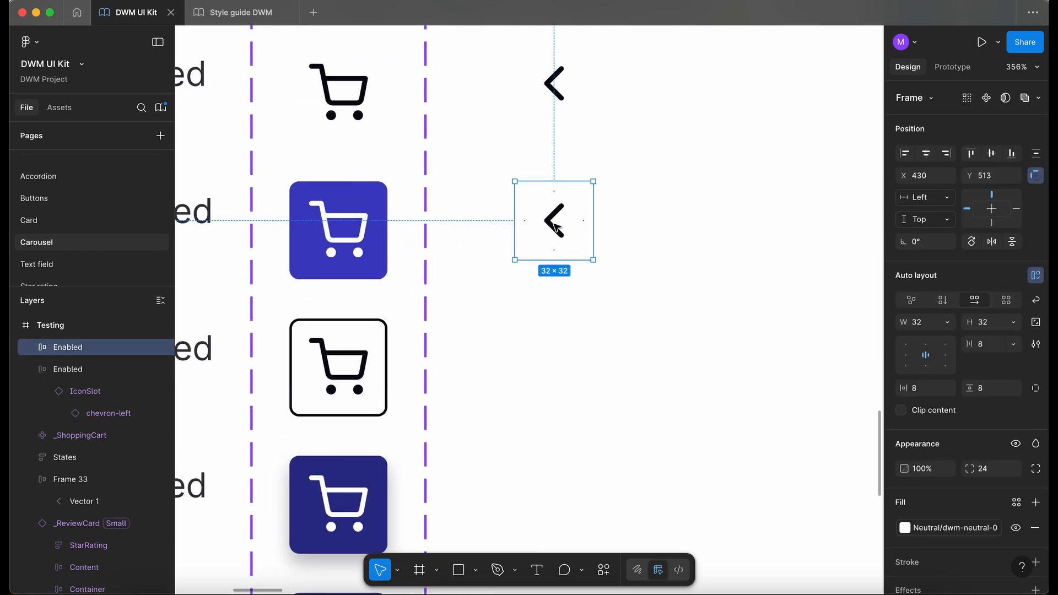
pyautogui.hscroll(-3, 557, 227)
pyautogui.doubleClick(68, 347)
pyautogui.write('Hovered')
pyautogui.press('Return')
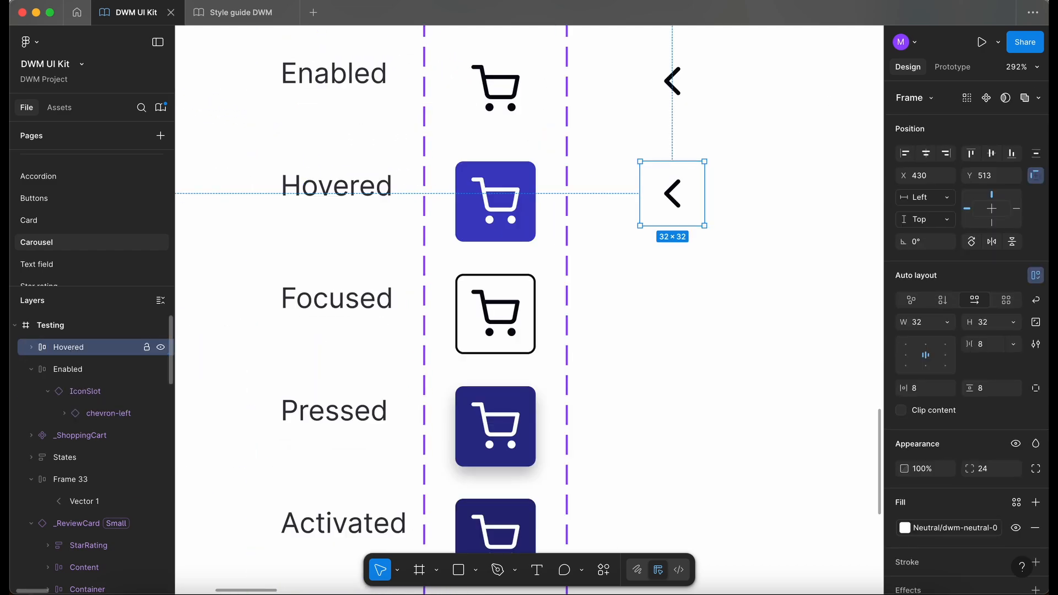
# Fill the Hovered arrow button with the Brand/dwm-sapphire style (#3F3FC4) sampled from the Hovered shopping cart.
pyautogui.click(930, 529)
pyautogui.click(656, 217)
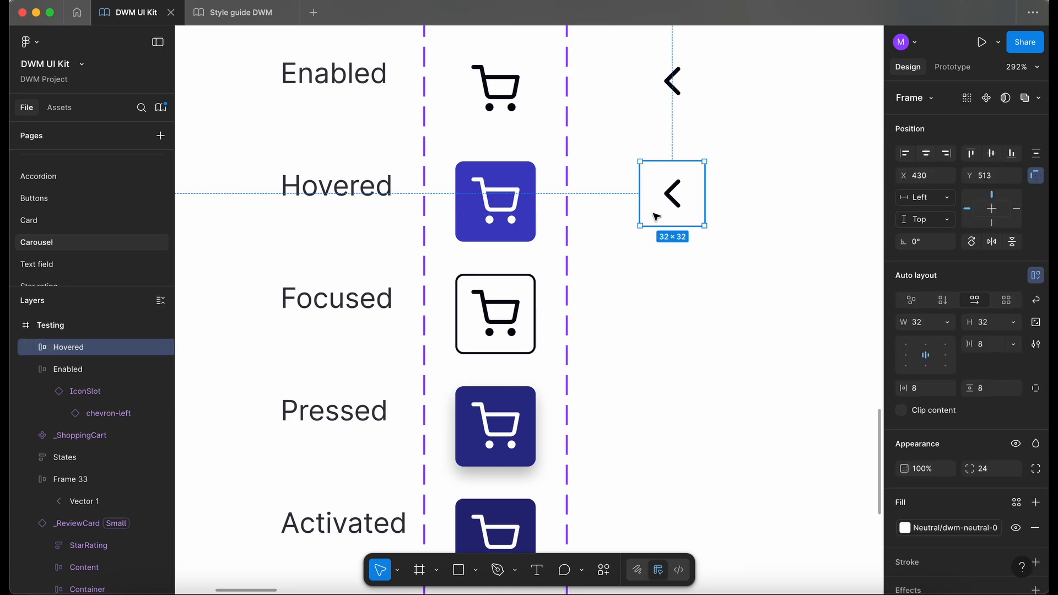
pyautogui.press('i')
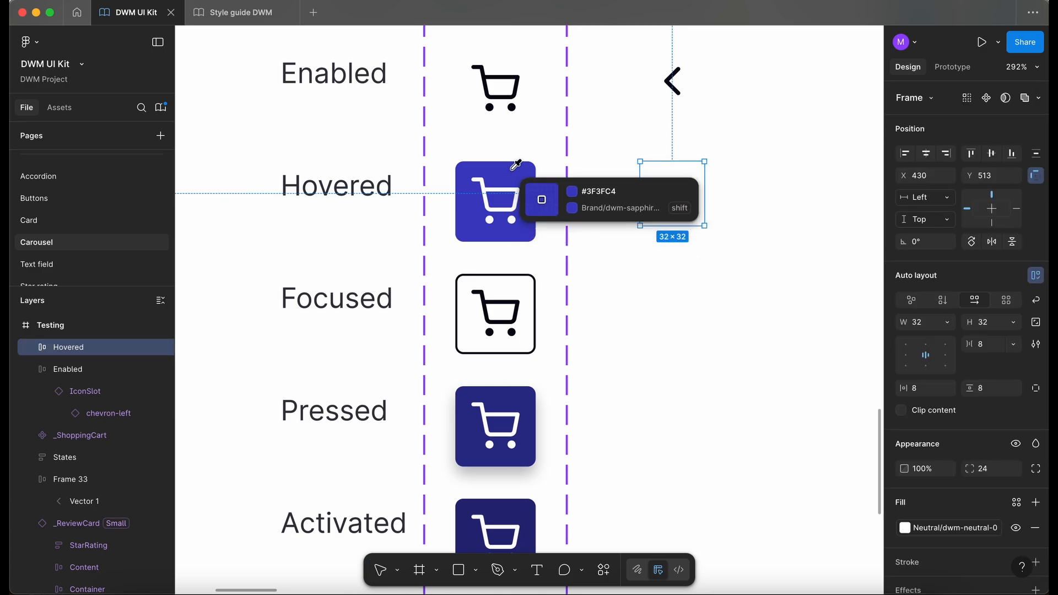
pyautogui.keyDown('shift'); pyautogui.click(514, 167); pyautogui.keyUp('shift')
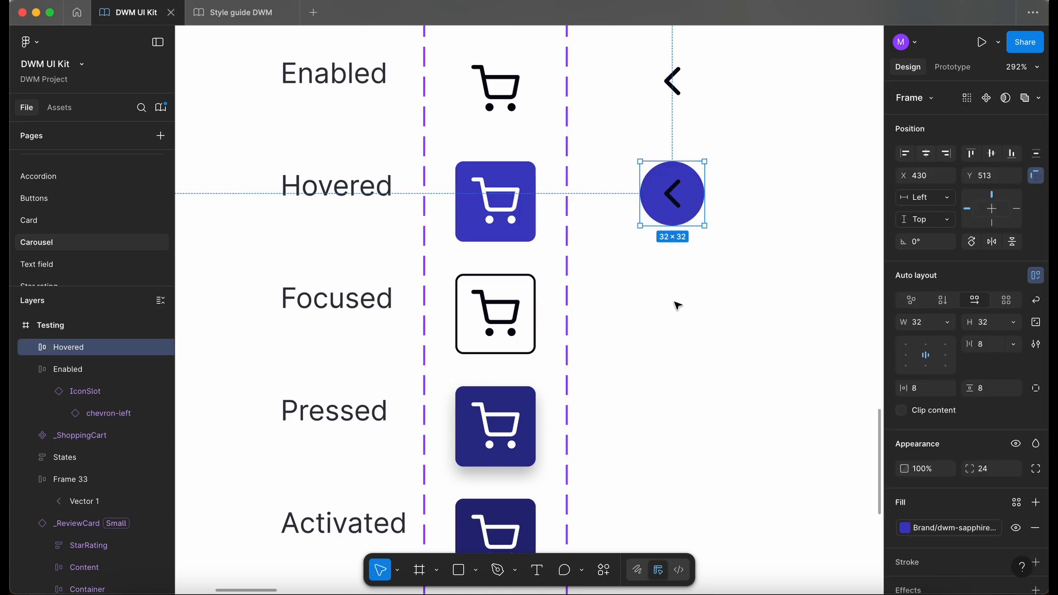
# Duplicate the Hovered arrow button beside the Focused cart variant at X 430, Y 569, and fill the copy with dwm-neutral-0.
pyautogui.scroll(-3, 678, 306)
pyautogui.hscroll(2, 678, 306)
pyautogui.moveTo(648, 145); pyautogui.dragTo(645, 258)
pyautogui.scroll(-2, 645, 258)
pyautogui.click(904, 529)
pyautogui.write('neu')
pyautogui.scroll(-3, 806, 525)
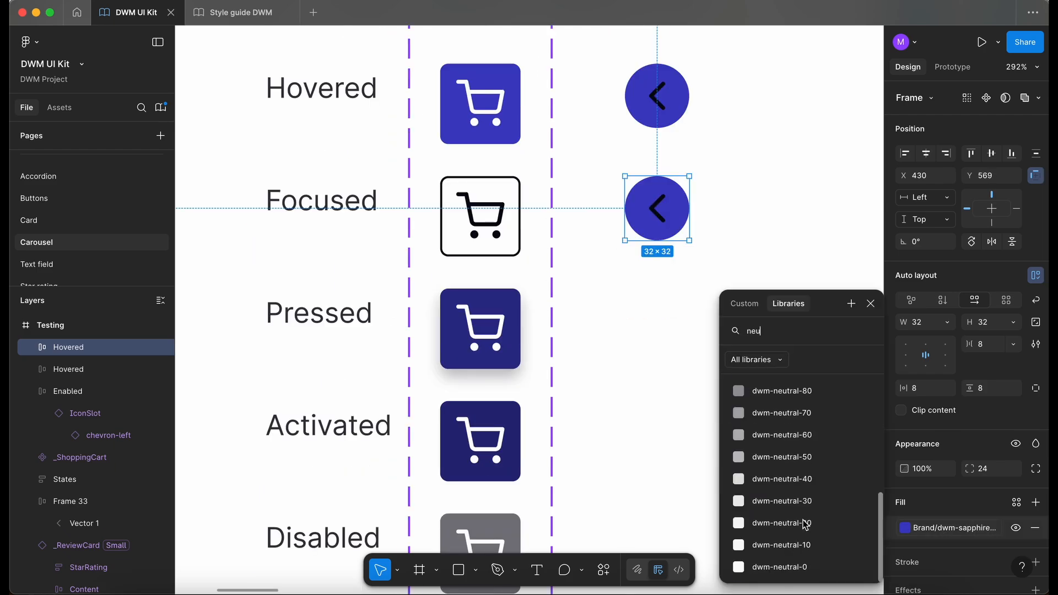
pyautogui.click(801, 570)
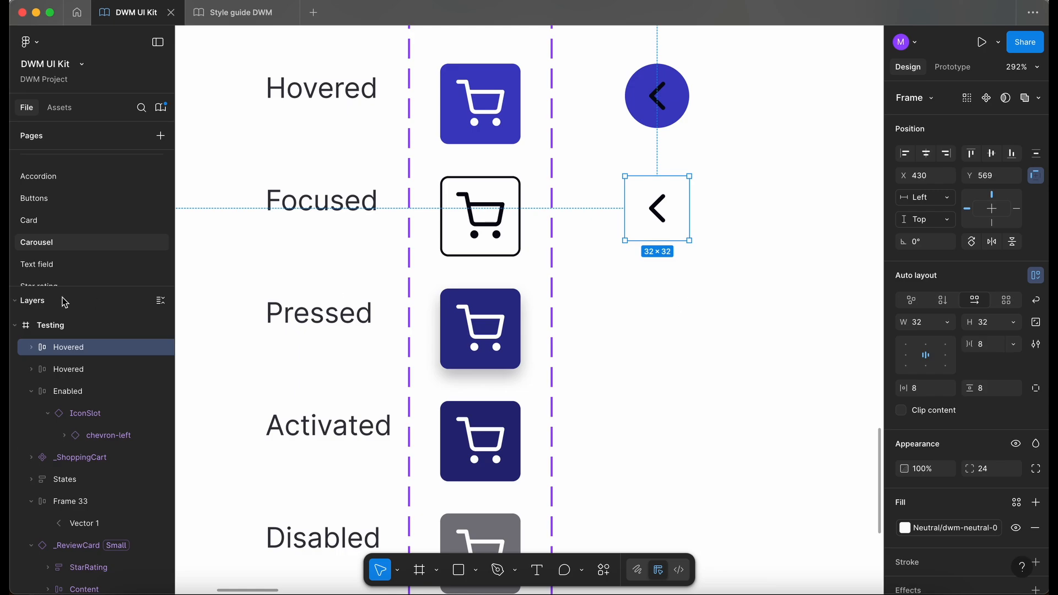
# Rename the white arrow button copy as Focused.
pyautogui.doubleClick(73, 347)
pyautogui.write('focus')
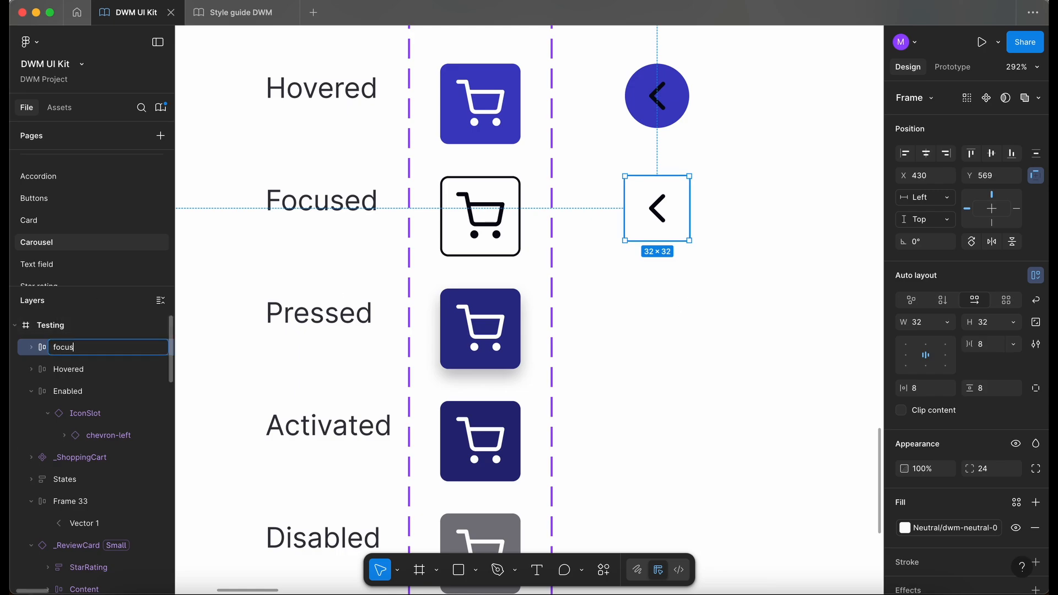
pyautogui.write('ed')
pyautogui.press('Return')
# Add a stroke to the Focused arrow button.
pyautogui.scroll(5, 698, 196)
pyautogui.scroll(-2, 1034, 509)
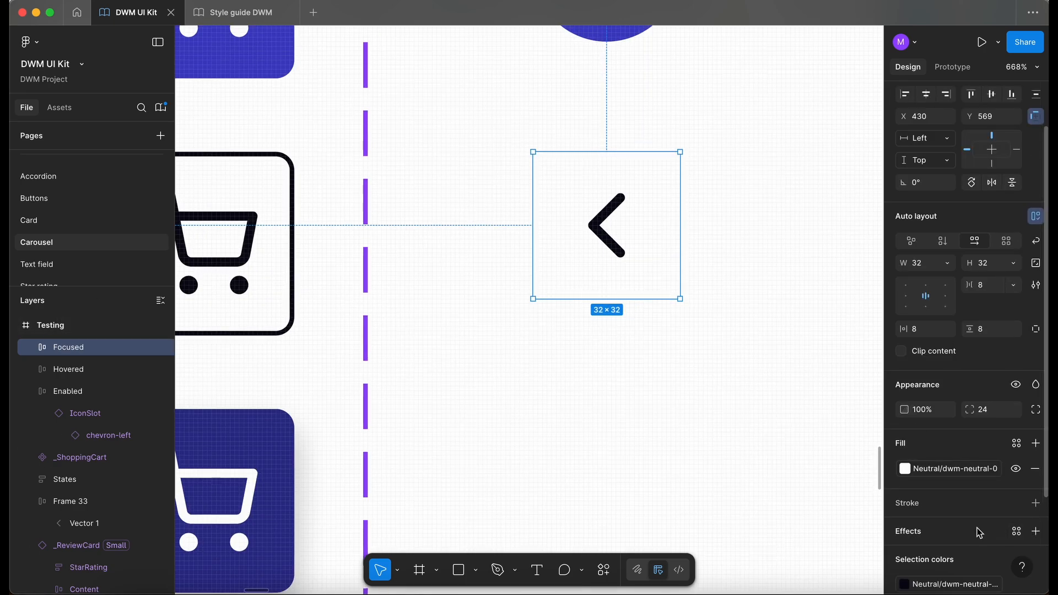
pyautogui.click(1035, 505)
pyautogui.moveTo(822, 377); pyautogui.dragTo(787, 380)
pyautogui.click(632, 380)
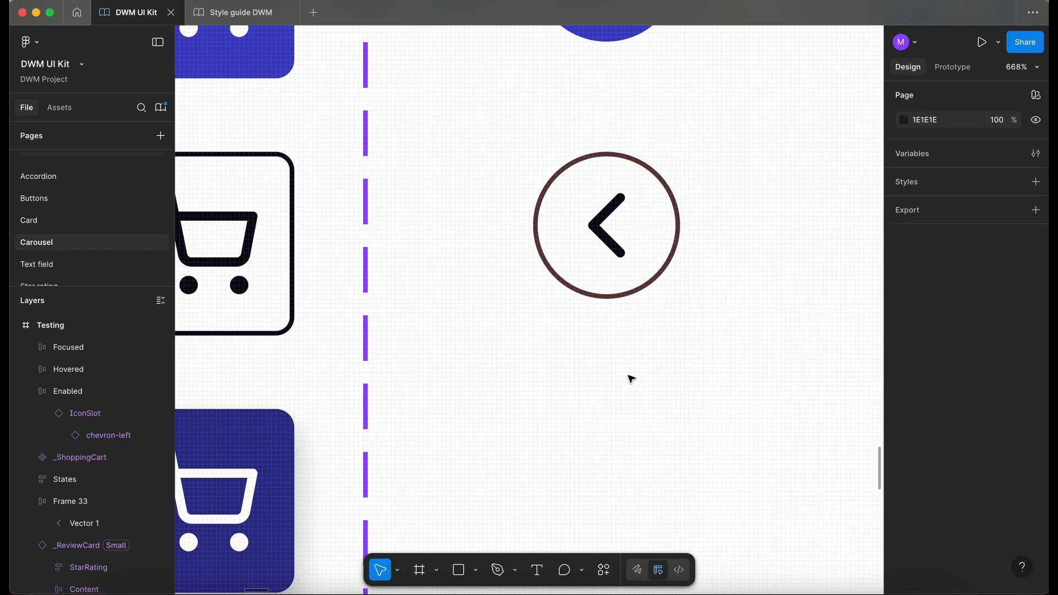
# Sample the Focused shopping cart's outline to give the Focused arrow button's stroke the dwm-neutral-900 style, and check it.
pyautogui.hscroll(-5, 629, 378)
pyautogui.click(841, 303)
pyautogui.scroll(5, 515, 194)
pyautogui.press('i')
pyautogui.keyDown('shift'); pyautogui.click(515, 194); pyautogui.keyUp('shift')
pyautogui.press('Escape')
pyautogui.scroll(-10, 592, 163)
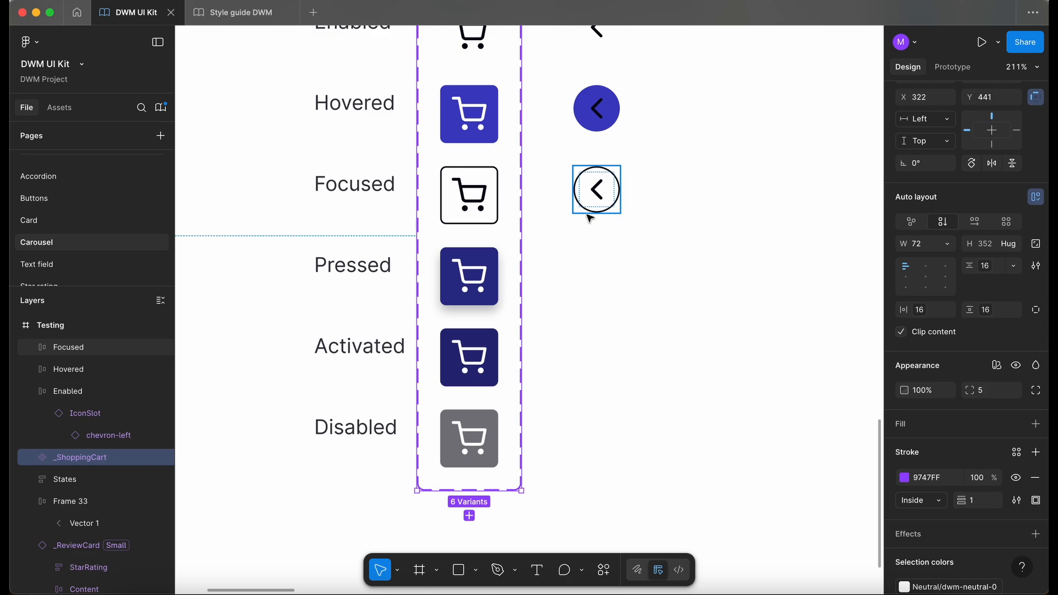
pyautogui.click(589, 216)
pyautogui.click(944, 508)
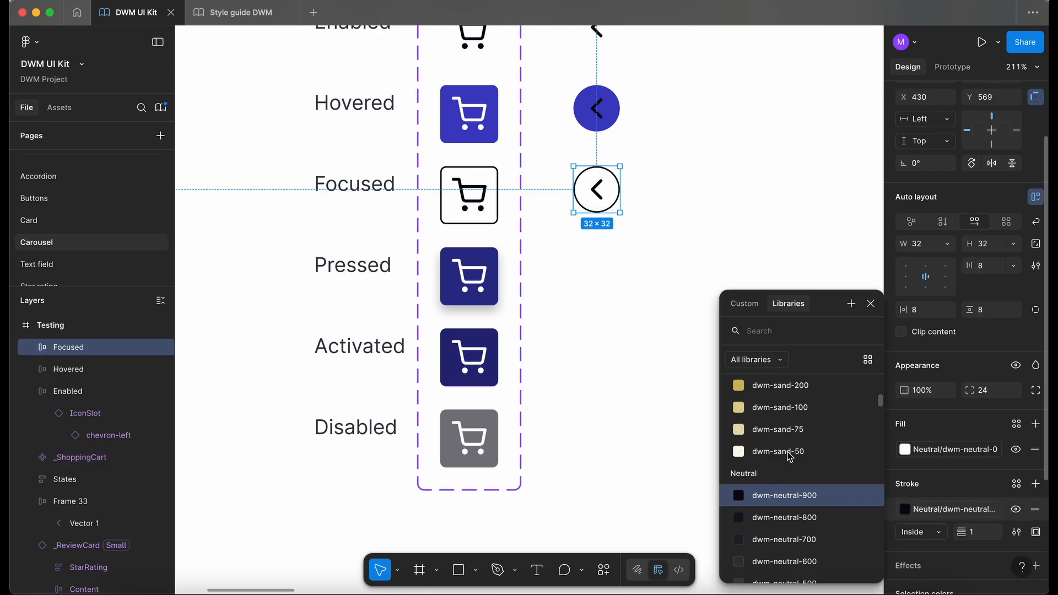
pyautogui.click(516, 366)
# Duplicate the Hovered arrow button beside the Pressed shopping cart variant, at X 430, Y 629.
pyautogui.scroll(-2, 579, 292)
pyautogui.click(679, 225)
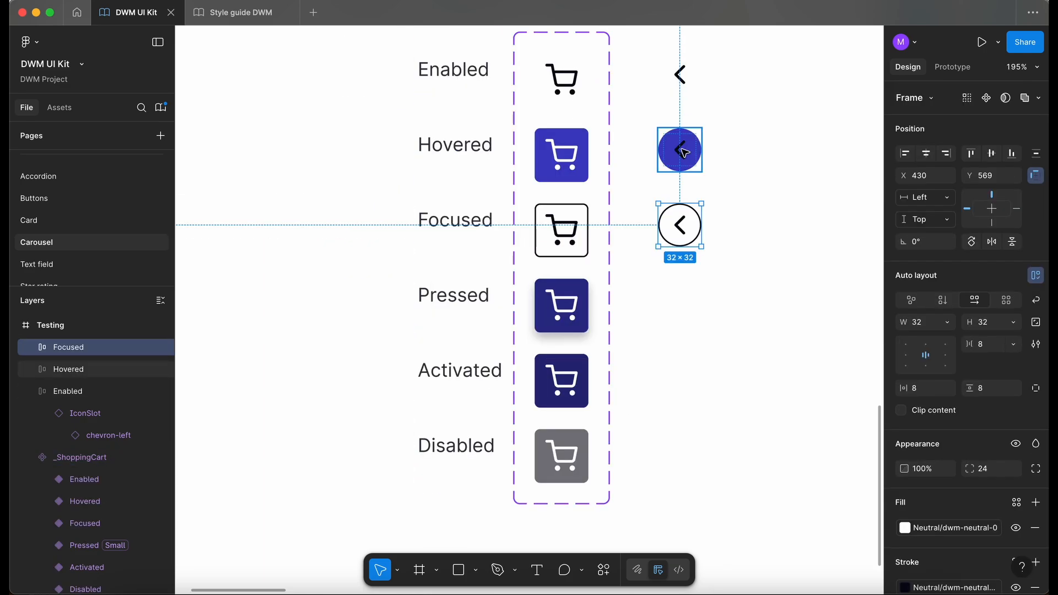
pyautogui.moveTo(684, 153); pyautogui.dragTo(685, 307)
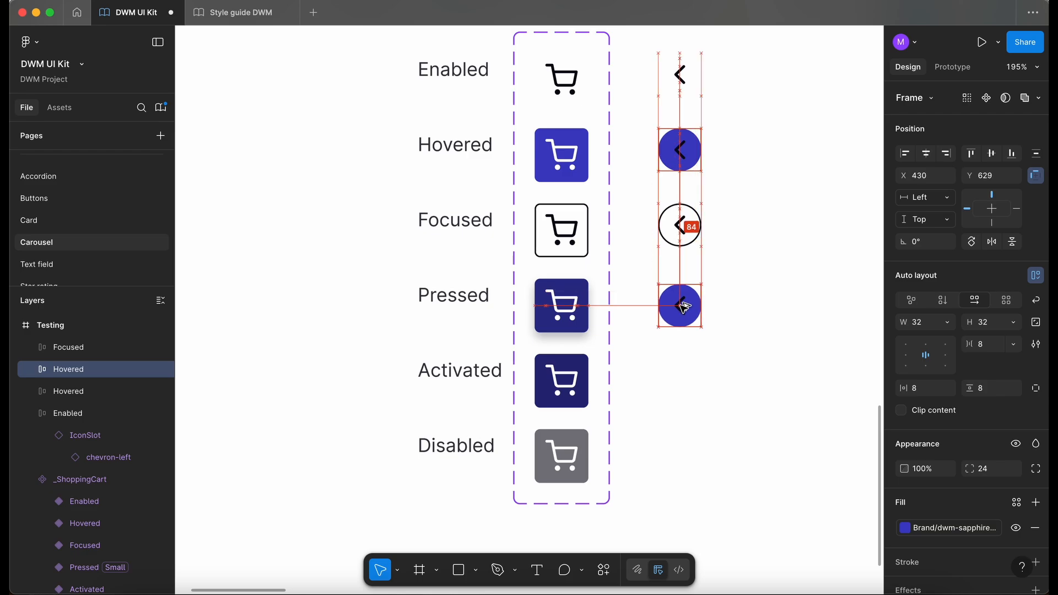
pyautogui.scroll(3, 700, 376)
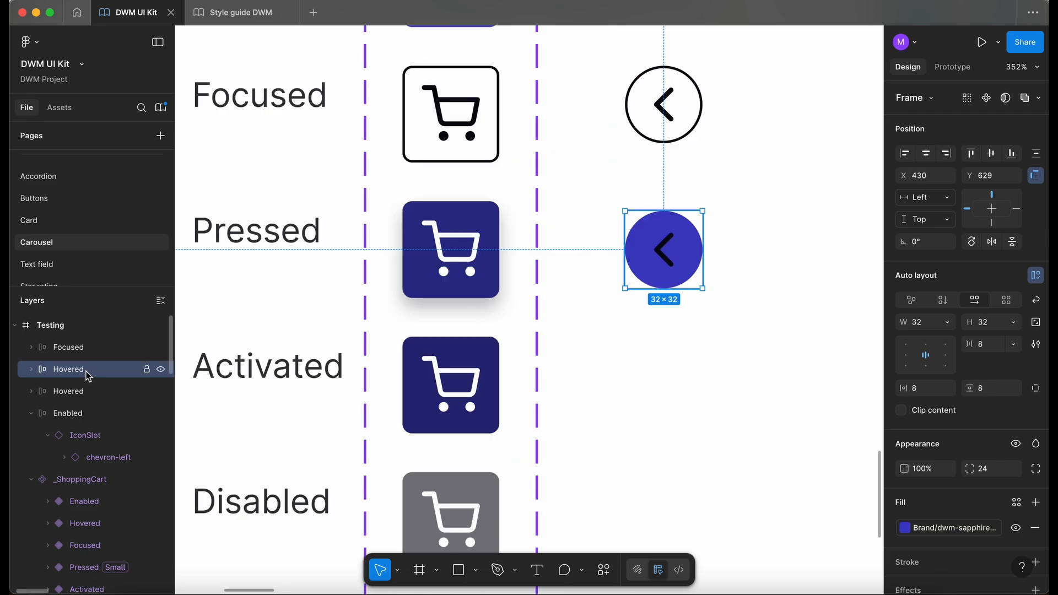
# Rename the new copy as Pressed and fill it with the dark sapphire sampled from the Pressed shopping cart.
pyautogui.doubleClick(88, 375)
pyautogui.write('Presse')
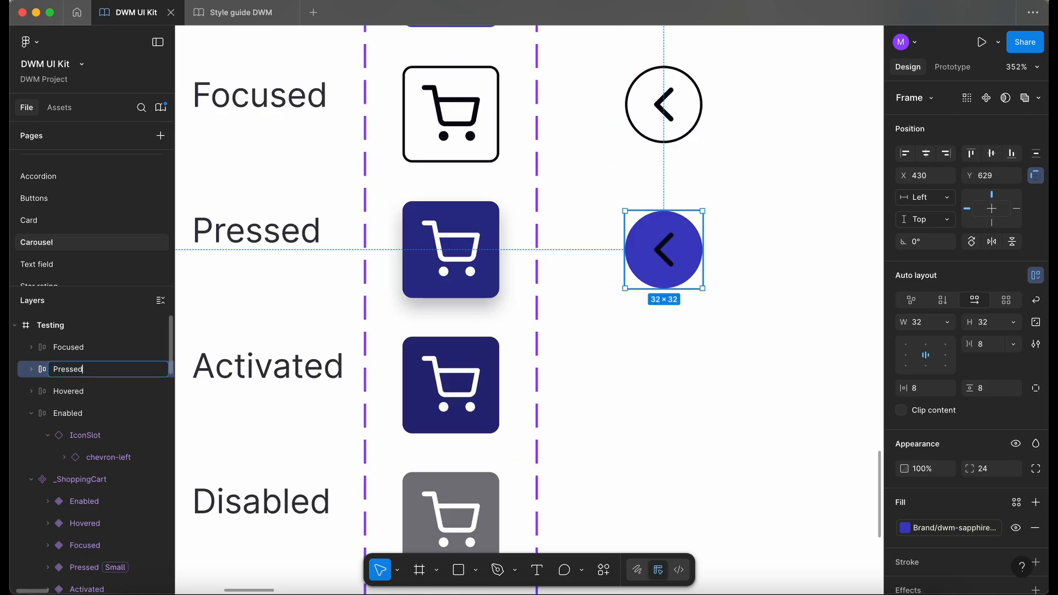
pyautogui.write('d')
pyautogui.press('Return')
pyautogui.press('i')
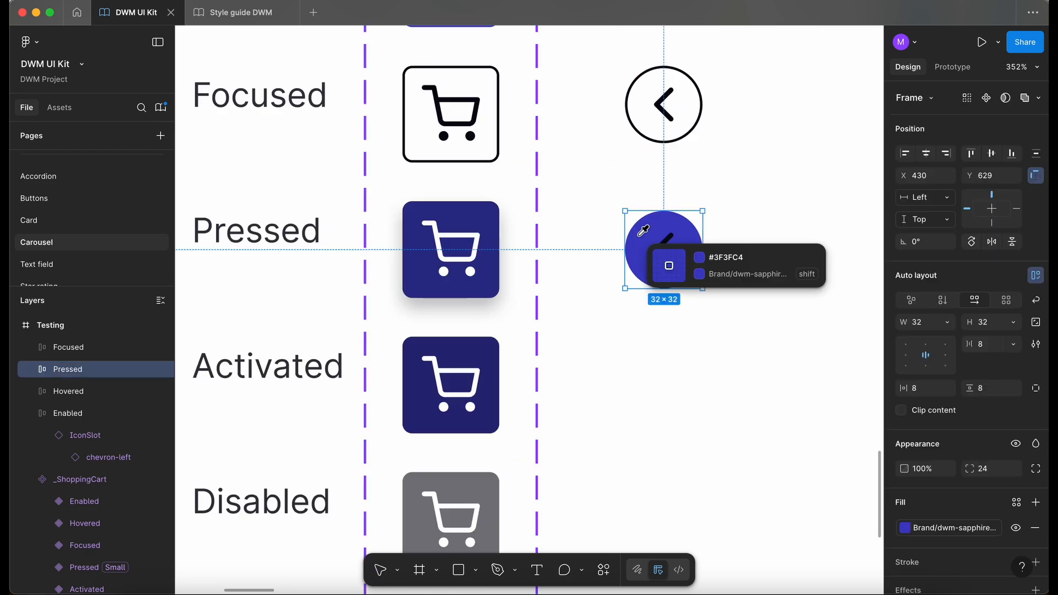
pyautogui.click(490, 231)
# Duplicate the Pressed arrow button beside the Activated shopping cart variant.
pyautogui.scroll(-3, 657, 341)
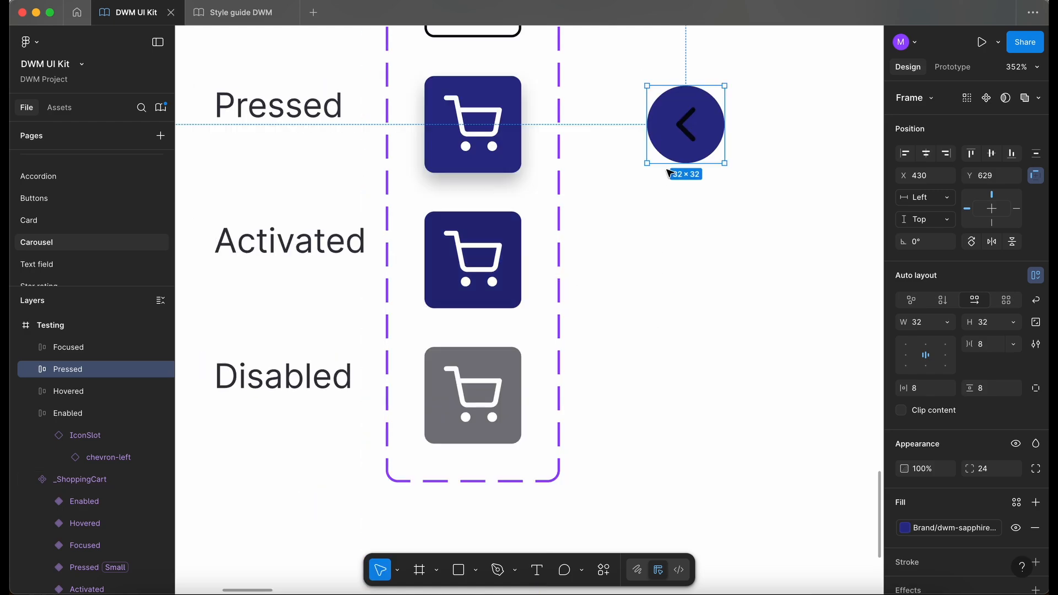
pyautogui.moveTo(682, 123); pyautogui.dragTo(690, 271)
# Examine the shadow settings of the Pressed shopping cart variant.
pyautogui.click(680, 123)
pyautogui.click(496, 118)
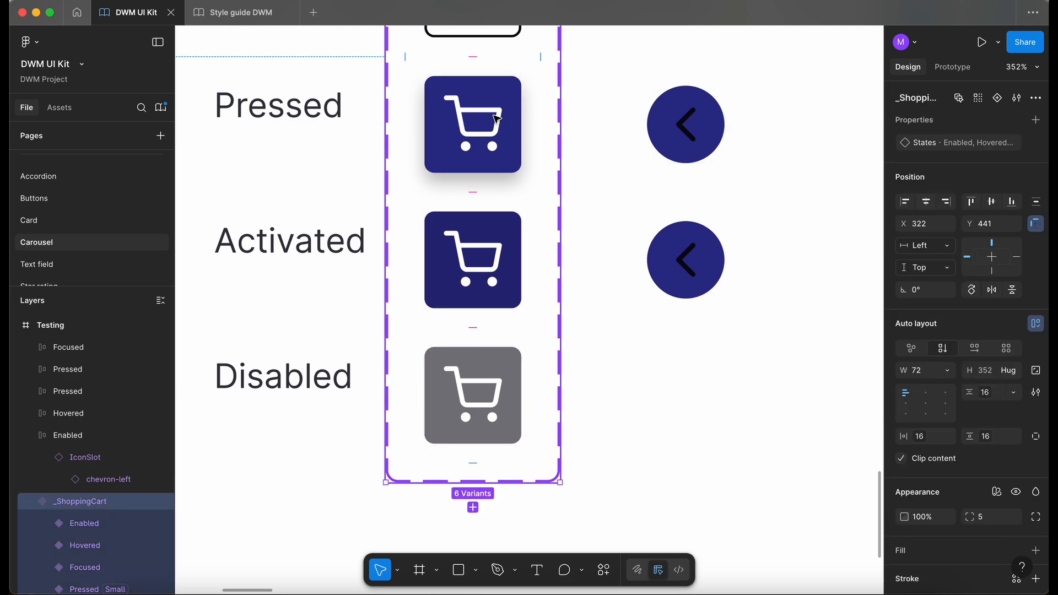
pyautogui.click(520, 129)
pyautogui.scroll(-5, 1030, 533)
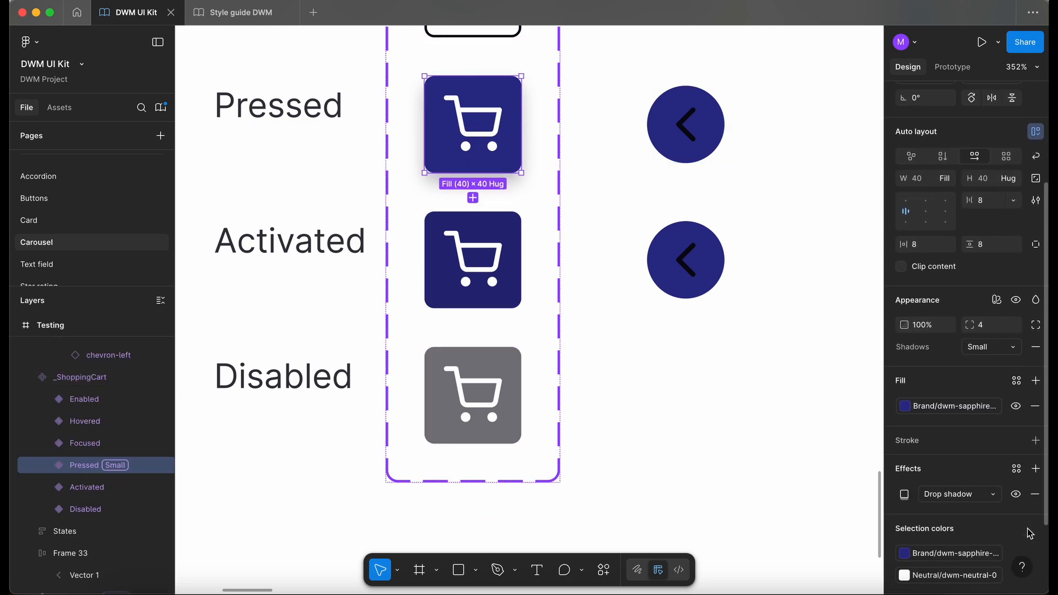
pyautogui.click(860, 309)
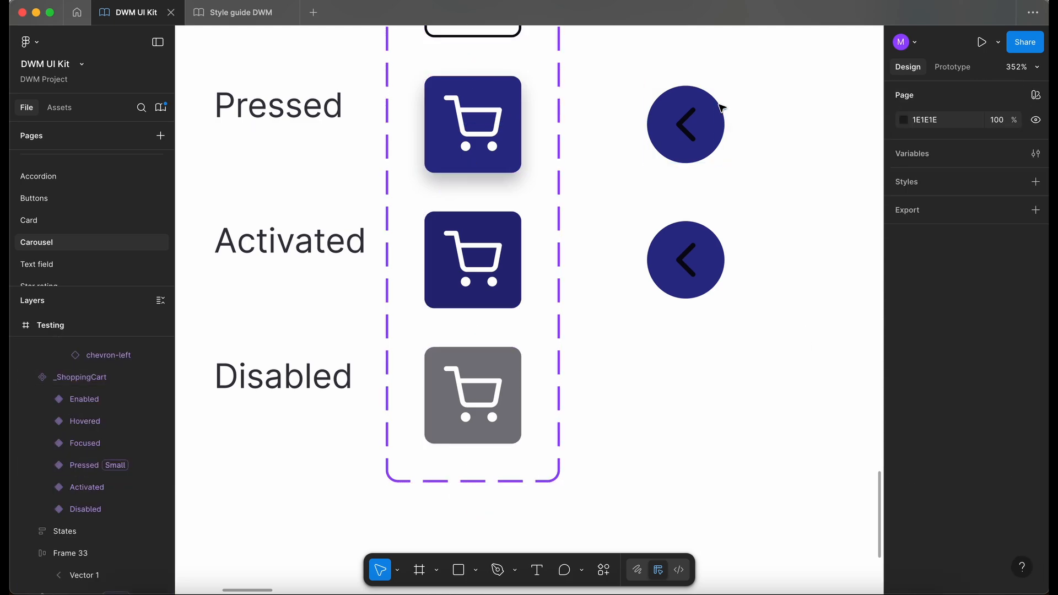
# Add a drop shadow effect to the Pressed arrow button.
pyautogui.click(715, 120)
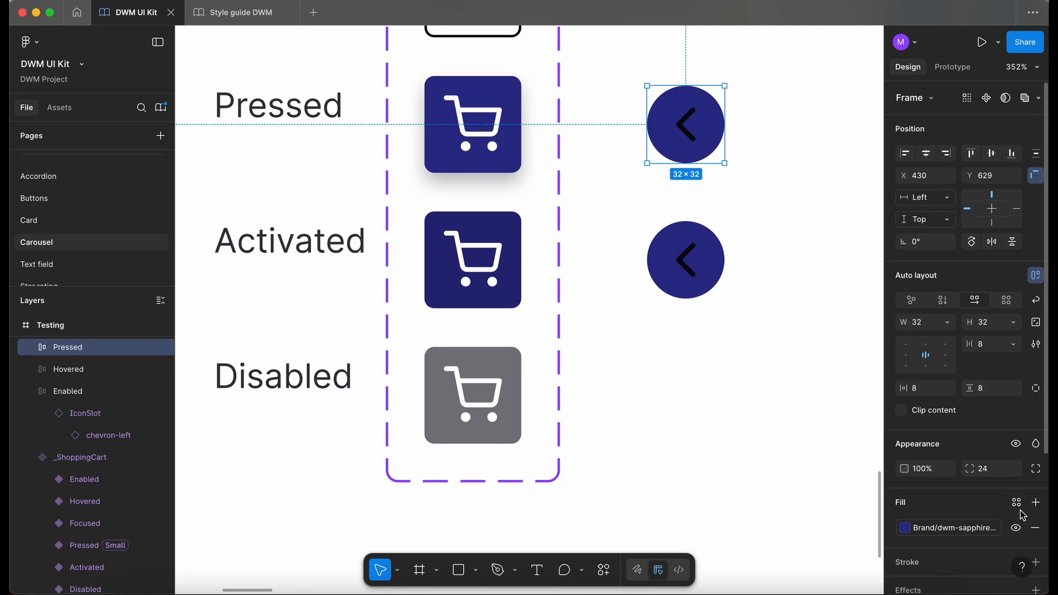
pyautogui.scroll(-3, 1025, 496)
pyautogui.click(1036, 447)
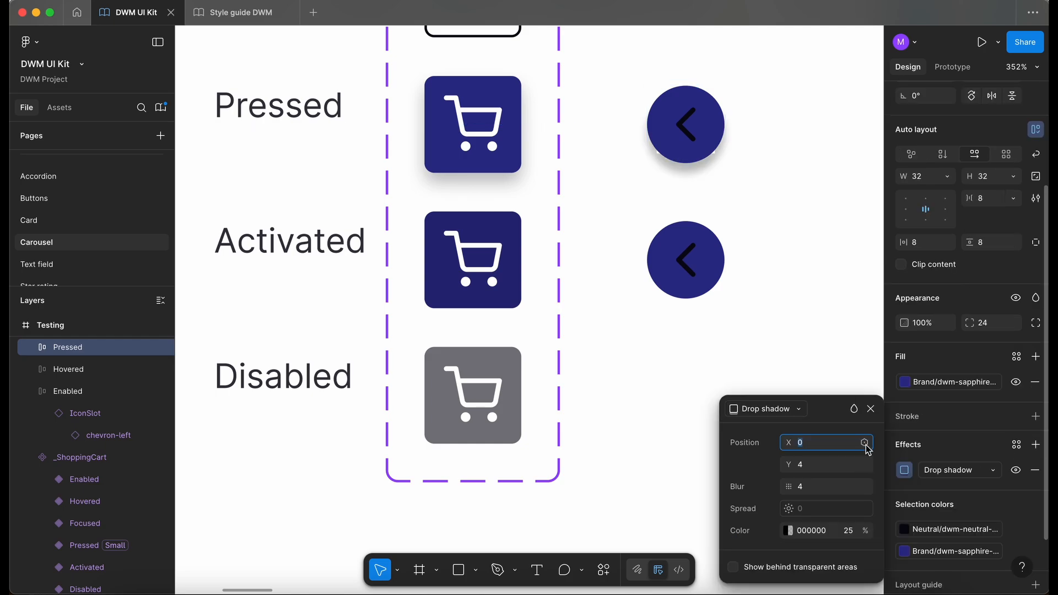
pyautogui.scroll(3, 868, 441)
pyautogui.click(871, 408)
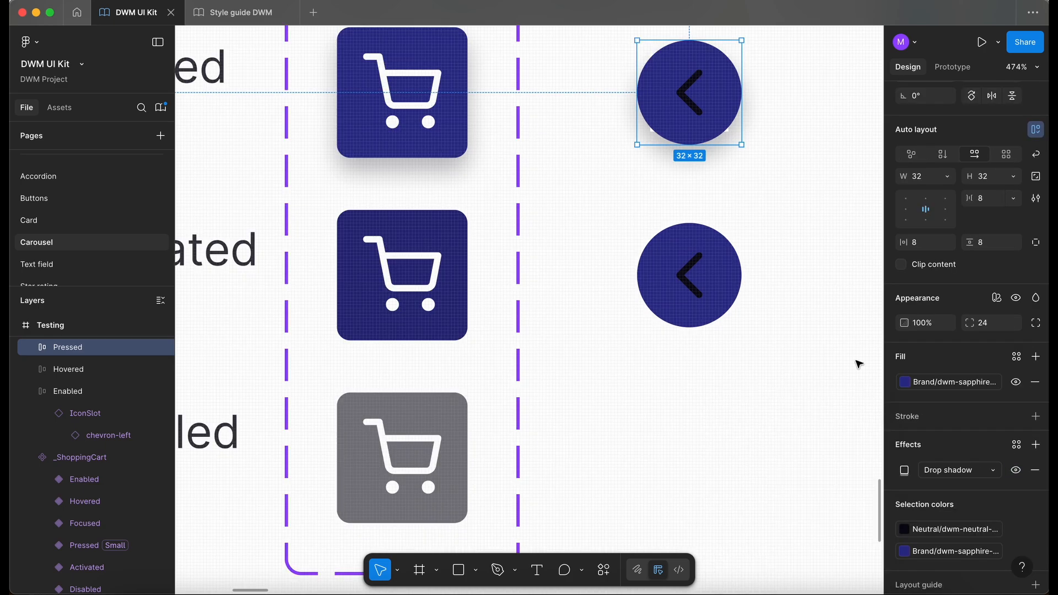
# Set the Pressed arrow button's Shadows variable mode to Small.
pyautogui.click(997, 297)
pyautogui.moveTo(968, 345)
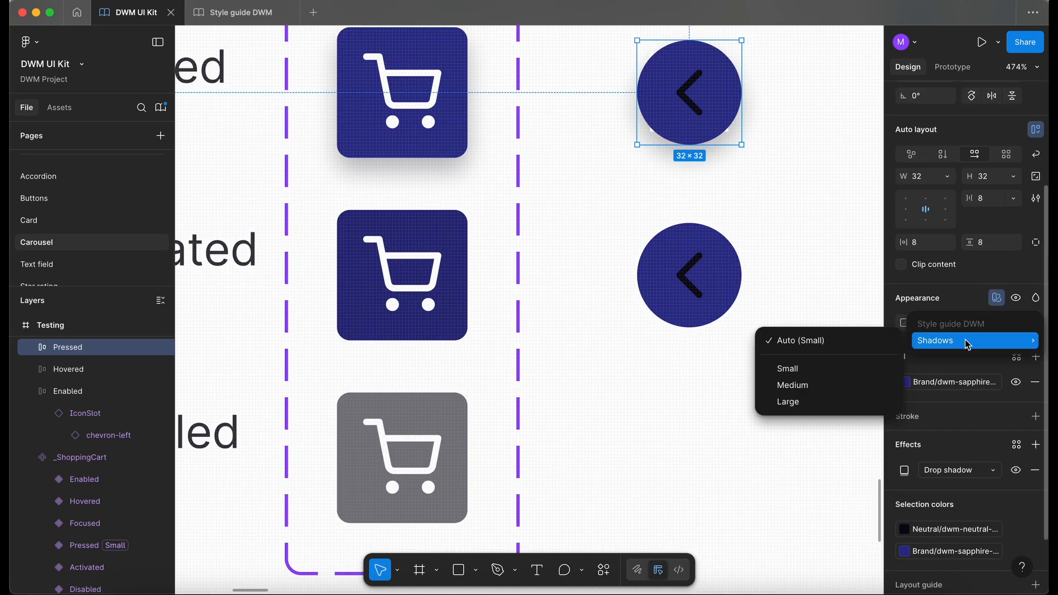
pyautogui.click(827, 370)
pyautogui.scroll(3, 631, 359)
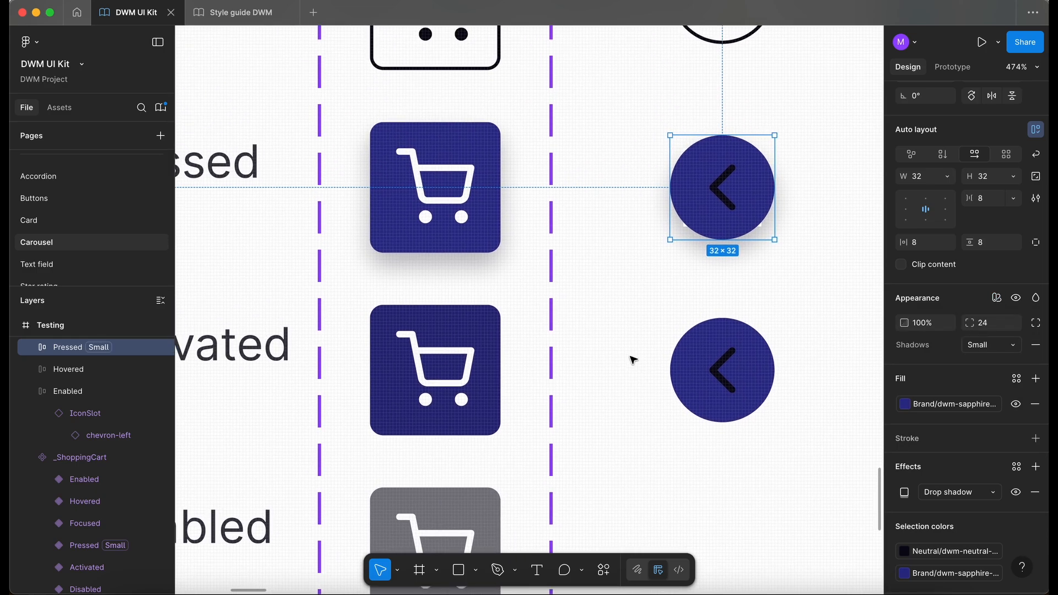
pyautogui.click(633, 359)
# Fill the arrow button beside the Activated shopping cart with the darker sapphire sampled from that cart.
pyautogui.scroll(-2, 632, 359)
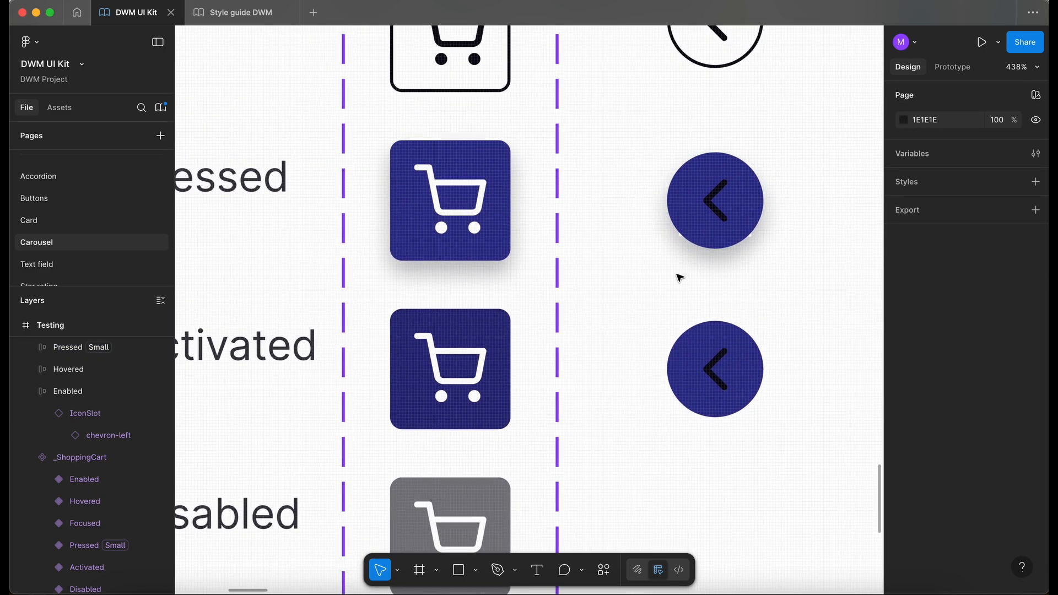
pyautogui.scroll(-2, 679, 278)
pyautogui.click(756, 291)
pyautogui.press('i')
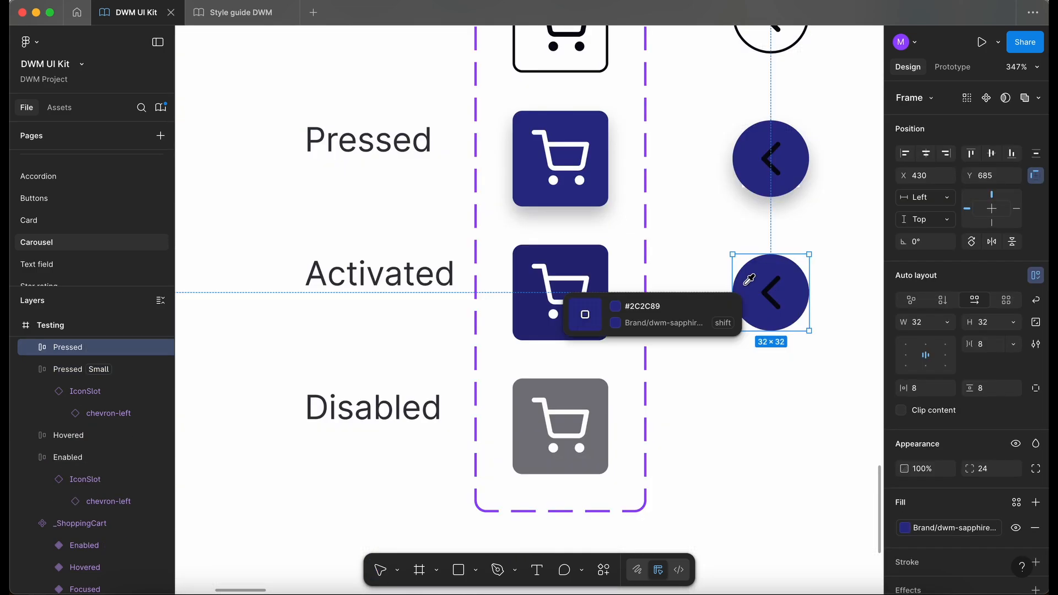
pyautogui.click(600, 258)
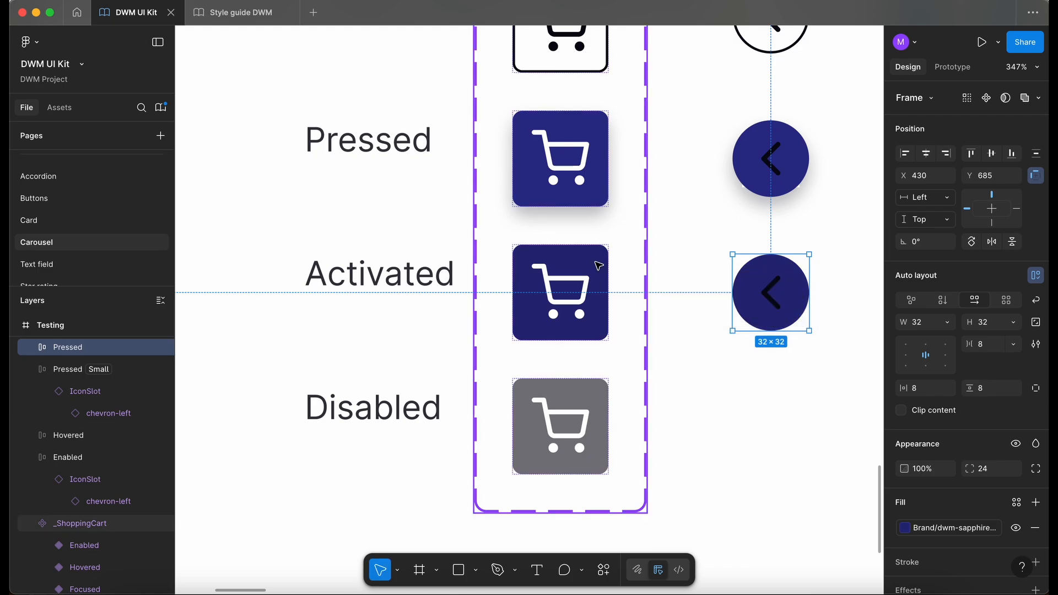
# Duplicate the darker sapphire arrow button beside the Disabled shopping cart variant.
pyautogui.scroll(-4, 689, 338)
pyautogui.hscroll(3, 689, 337)
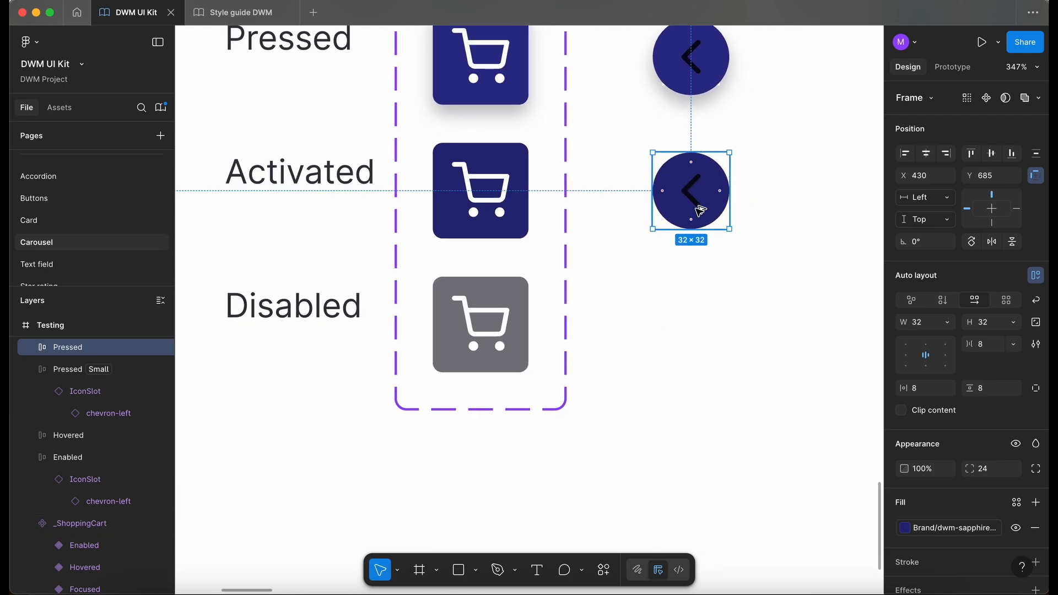
pyautogui.moveTo(697, 210); pyautogui.dragTo(693, 350)
# Rename the arrow button beside the Activated shopping cart as Activated.
pyautogui.click(69, 370)
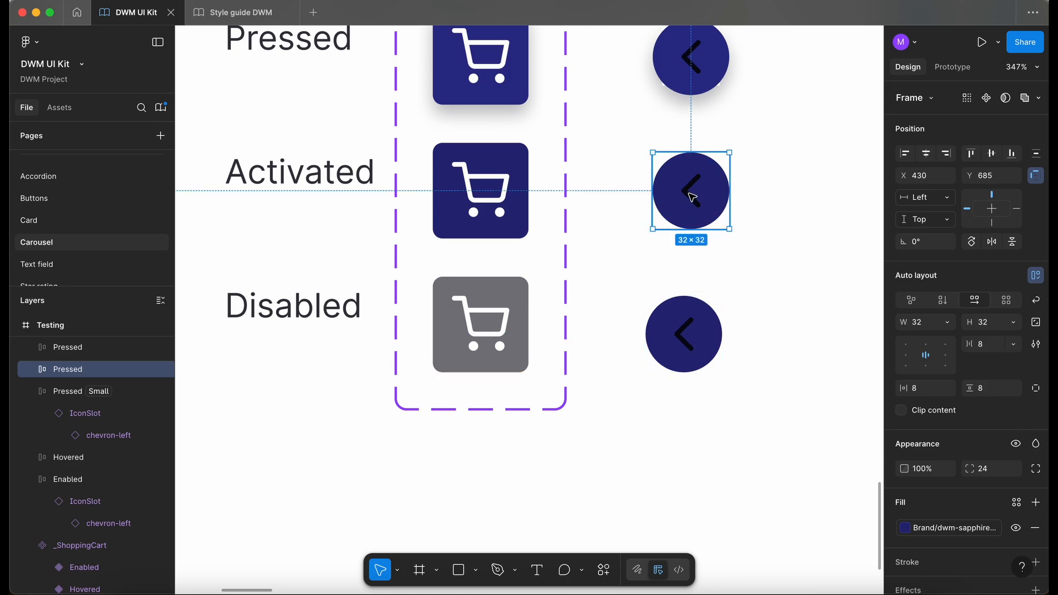
pyautogui.doubleClick(73, 375)
pyautogui.write('Ac')
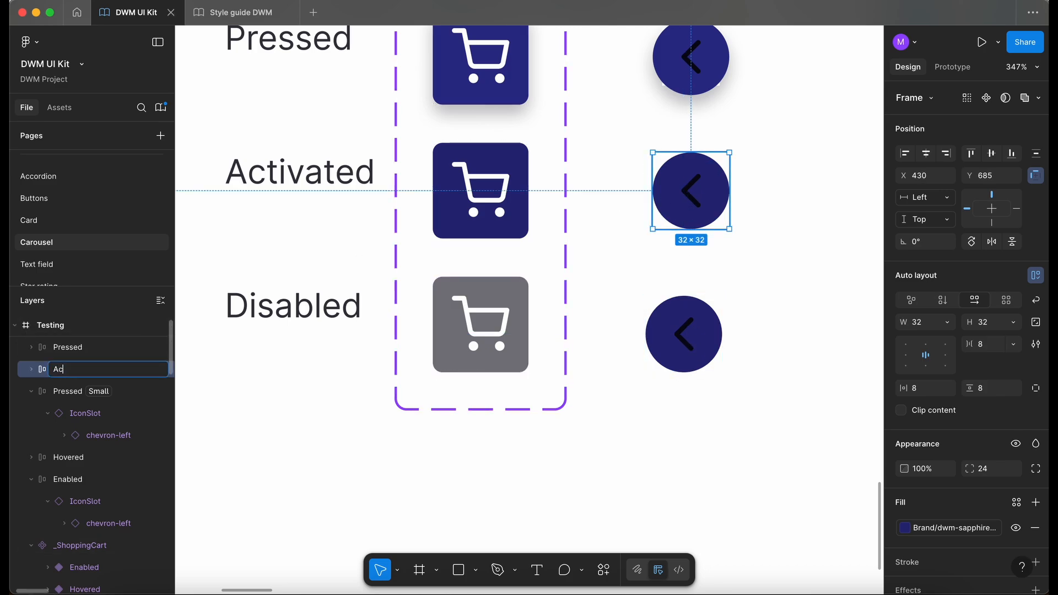
pyautogui.press('Return')
# Rename the lowest arrow button as Disabled and fill it with the neutral grey sampled from the Disabled shopping cart.
pyautogui.click(690, 337)
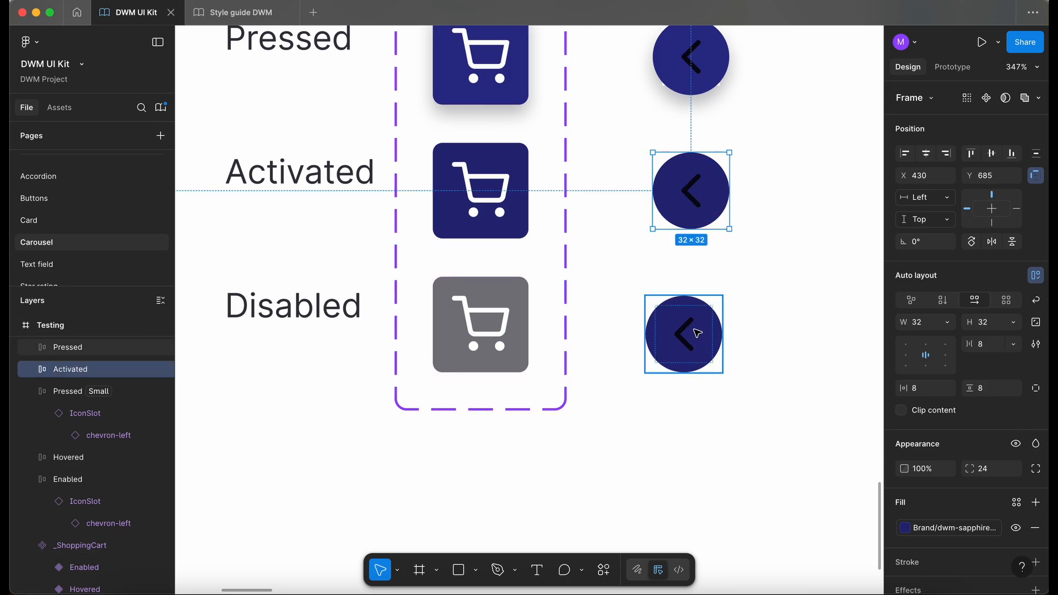
pyautogui.doubleClick(83, 347)
pyautogui.write('D')
pyautogui.press('Return')
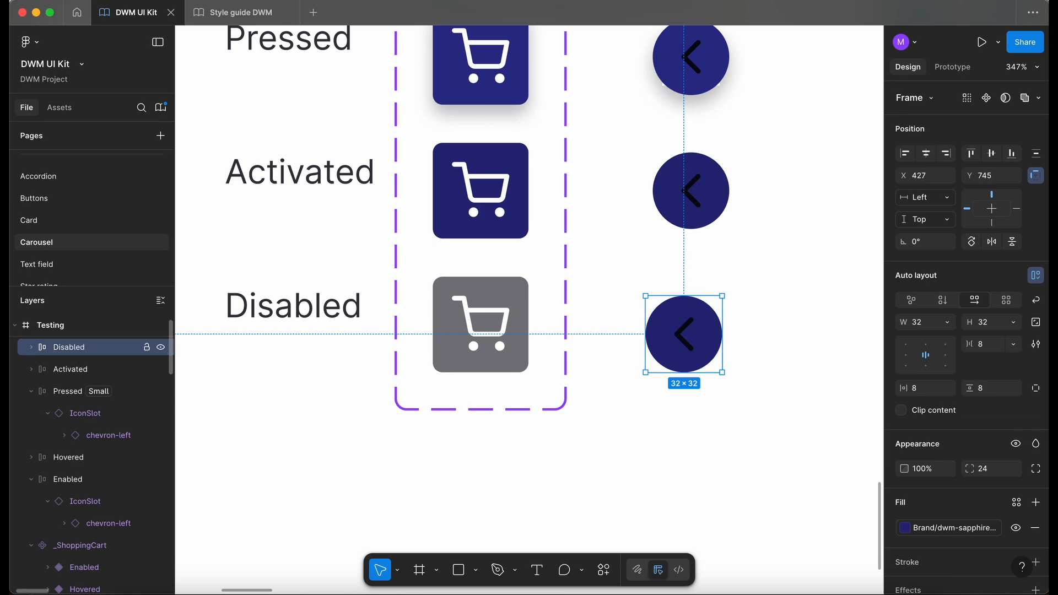
pyautogui.press('i')
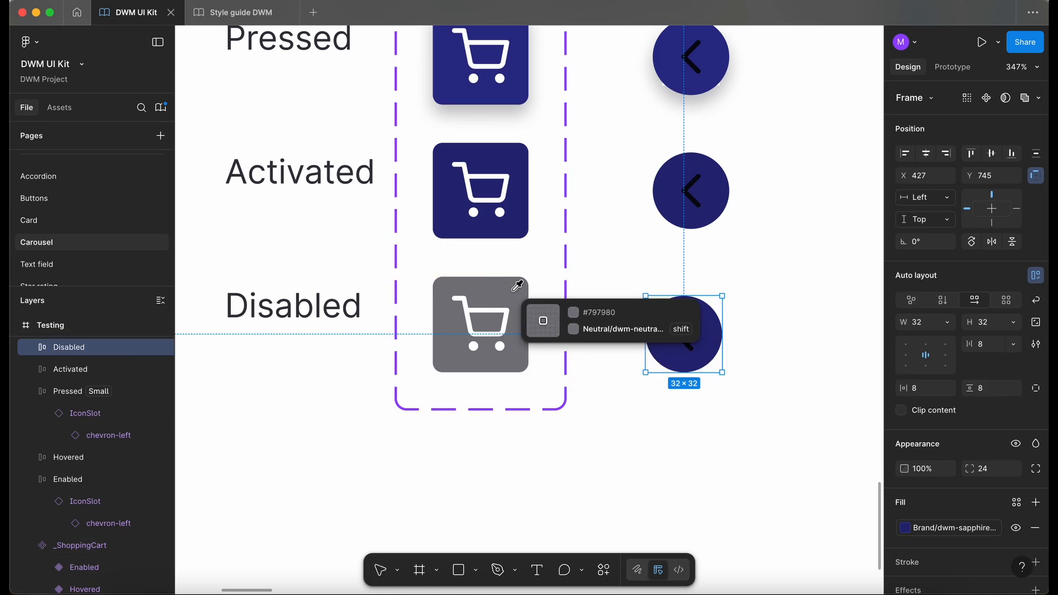
pyautogui.click(518, 286)
# Turn on Clip content for the Pressed arrow button so its icon slot's white corners are hidden.
pyautogui.scroll(5, 496, 256)
pyautogui.click(496, 256)
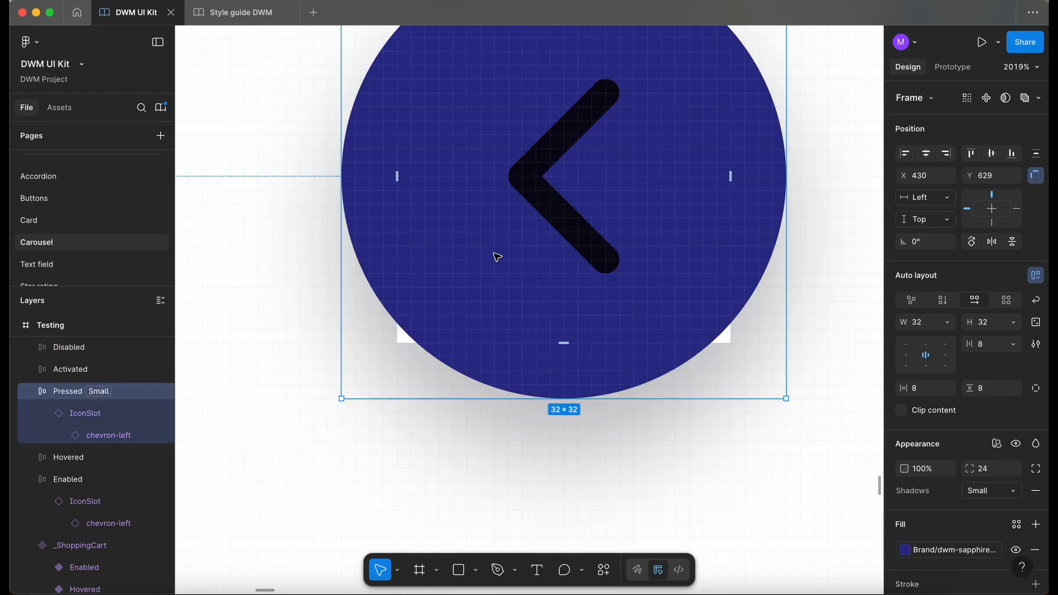
pyautogui.scroll(5, 475, 229)
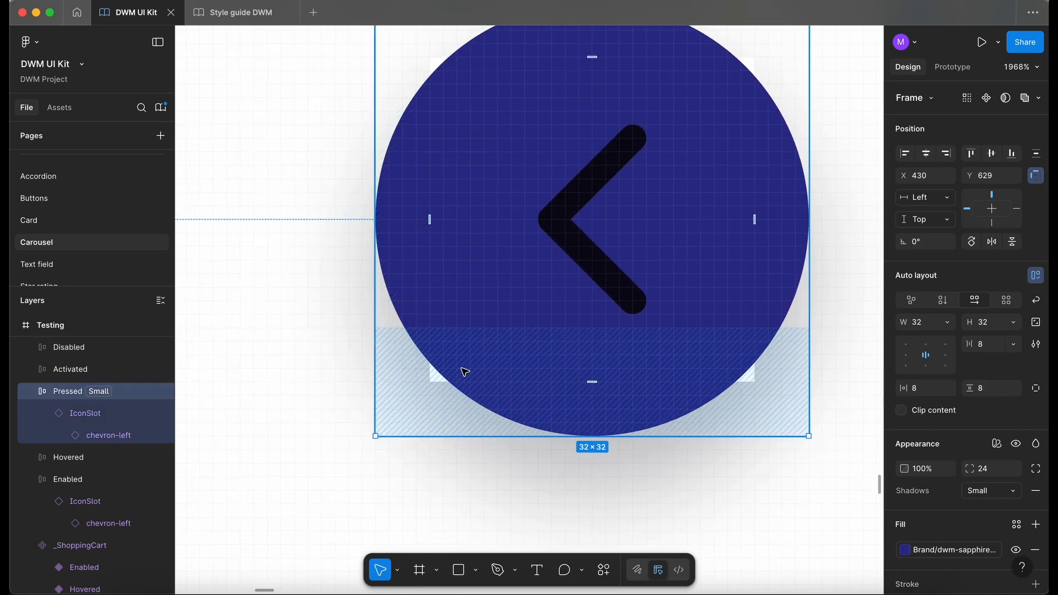
pyautogui.scroll(5, 441, 393)
pyautogui.scroll(-5, 436, 365)
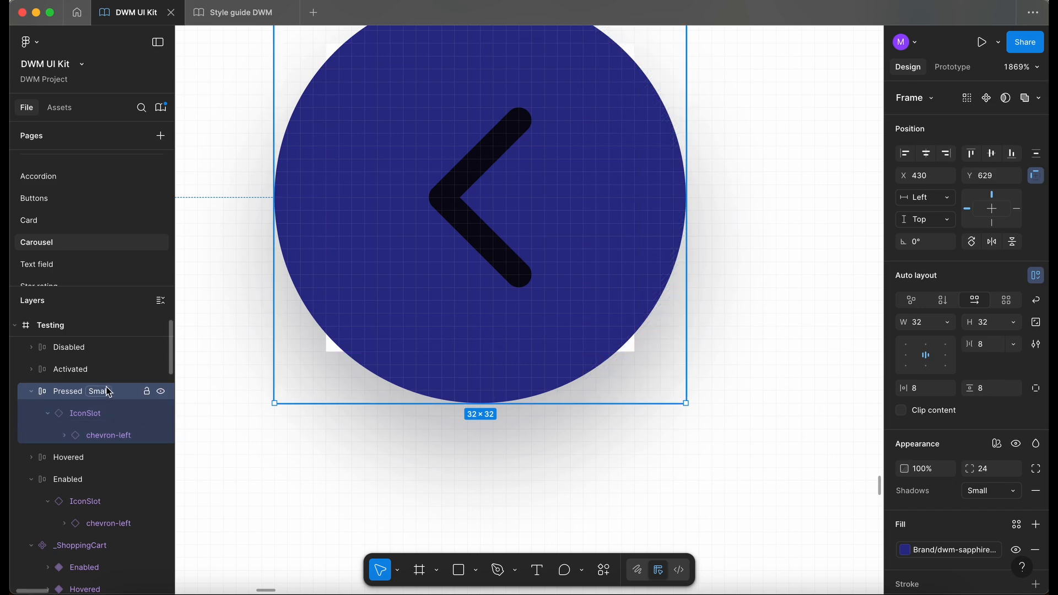
pyautogui.click(902, 412)
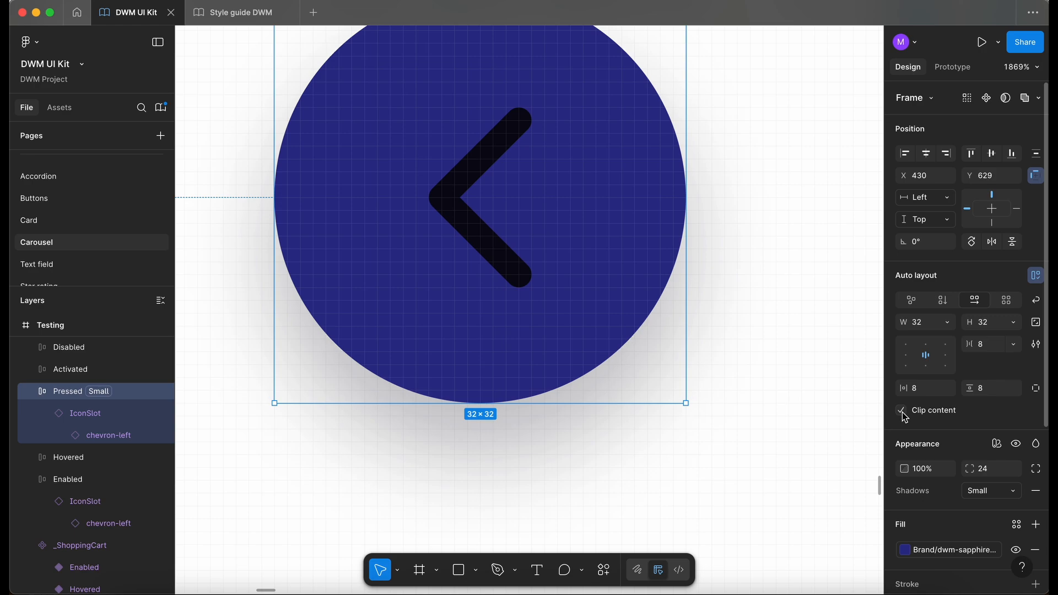
pyautogui.scroll(-5, 620, 482)
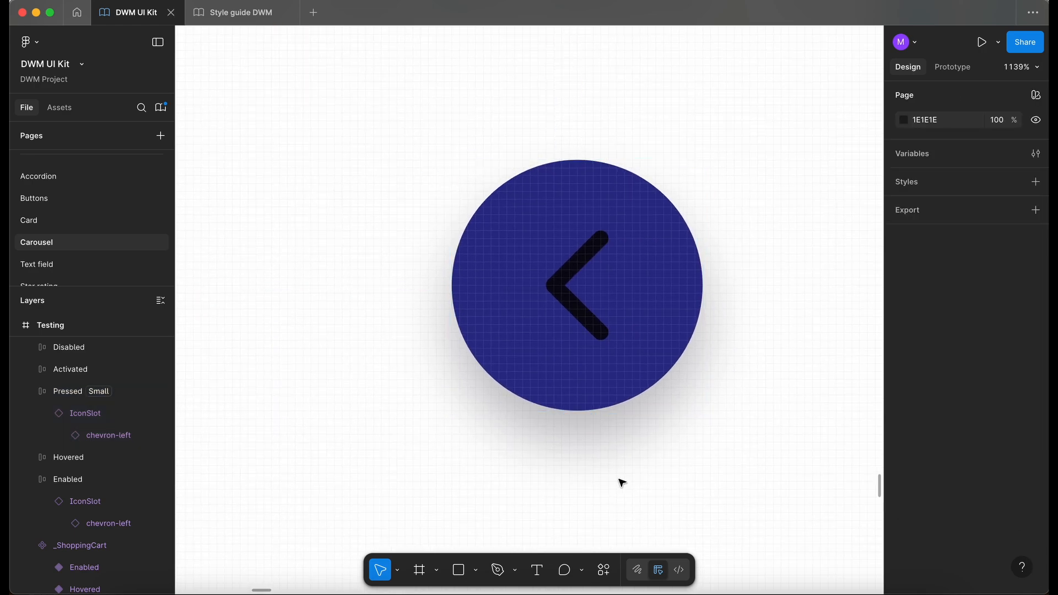
# Turn all six arrow buttons into components and combine them as variants of one component set.
pyautogui.scroll(-10, 559, 405)
pyautogui.press('super+a')
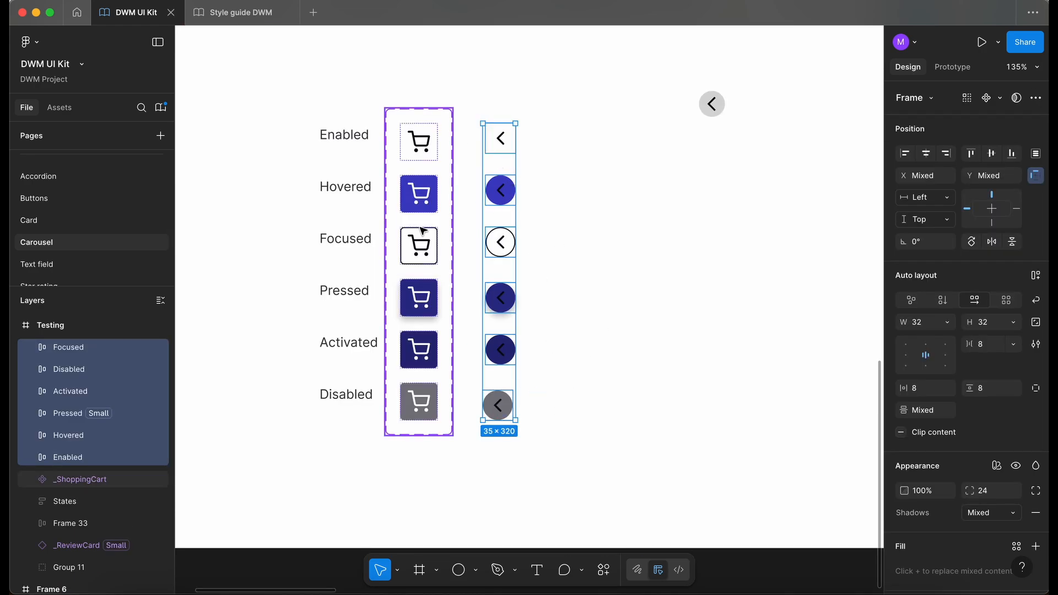
pyautogui.click(1001, 99)
pyautogui.click(992, 140)
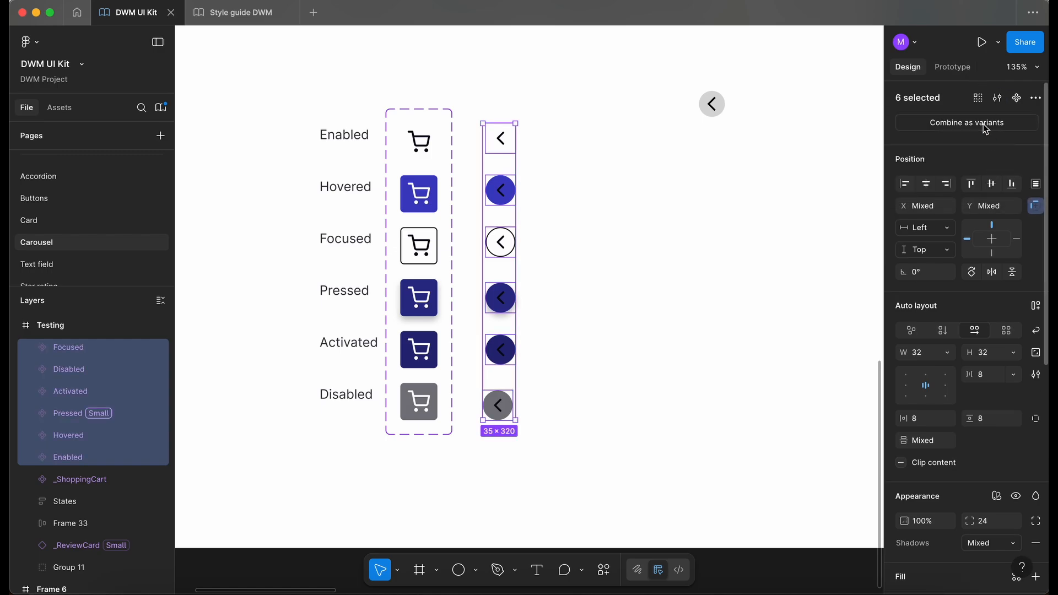
pyautogui.click(986, 125)
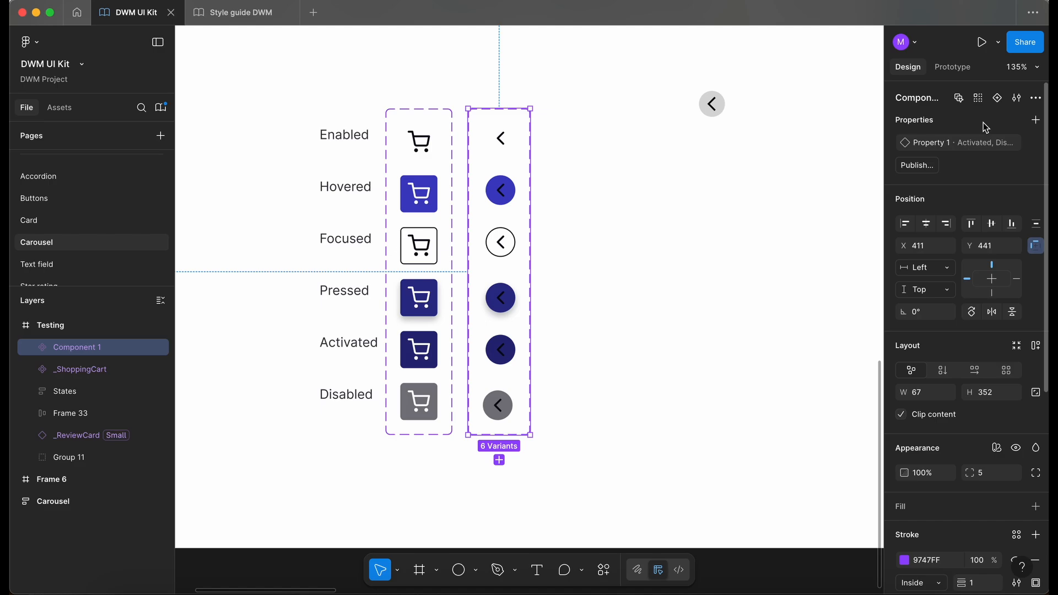
# Try auto layout on the arrow component set, check the Hovered variant's shape, and undo the layout.
pyautogui.scroll(10, 501, 145)
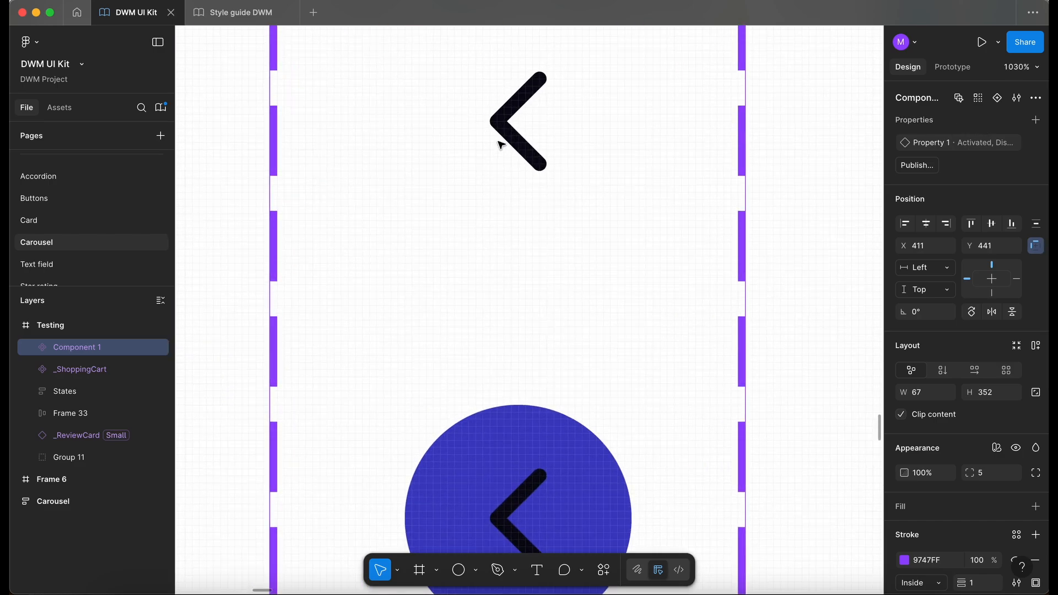
pyautogui.scroll(-5, 501, 144)
pyautogui.scroll(-5, 501, 145)
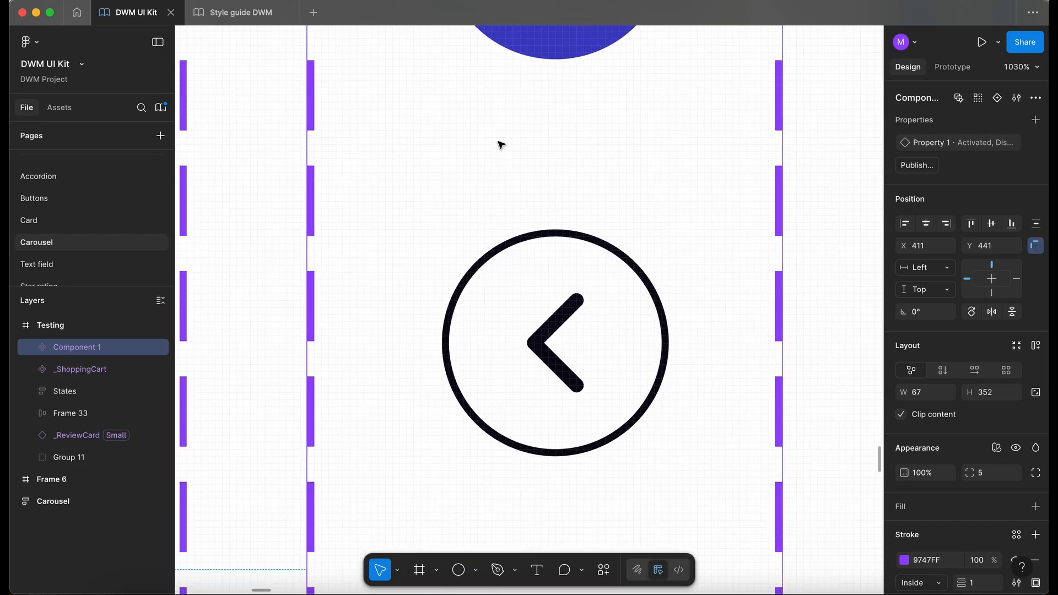
pyautogui.scroll(-3, 501, 144)
pyautogui.scroll(-3, 501, 144)
pyautogui.click(540, 245)
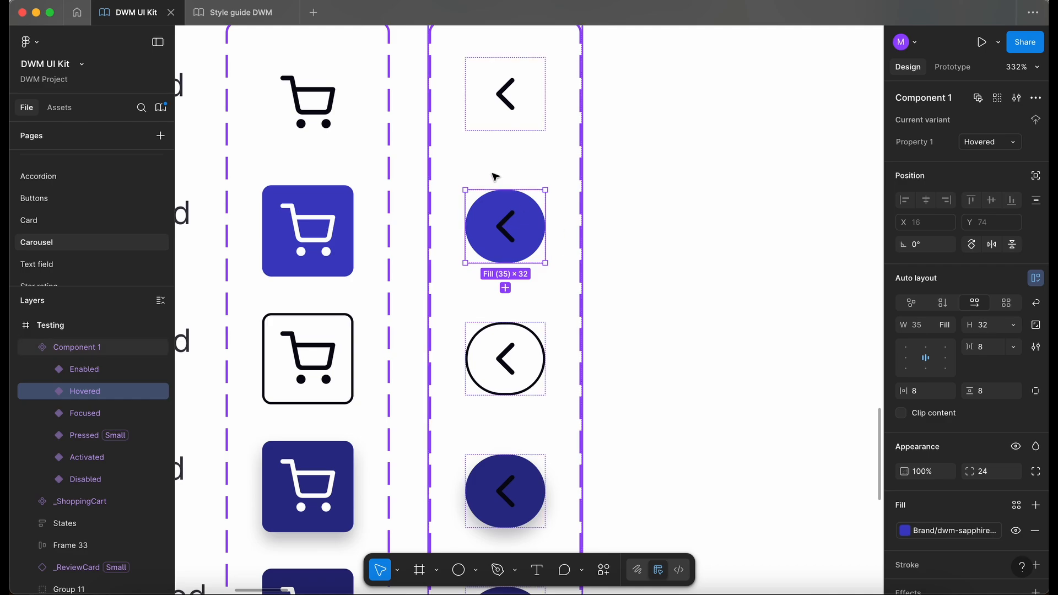
pyautogui.scroll(-3, 495, 176)
pyautogui.scroll(3, 494, 172)
pyautogui.scroll(5, 501, 221)
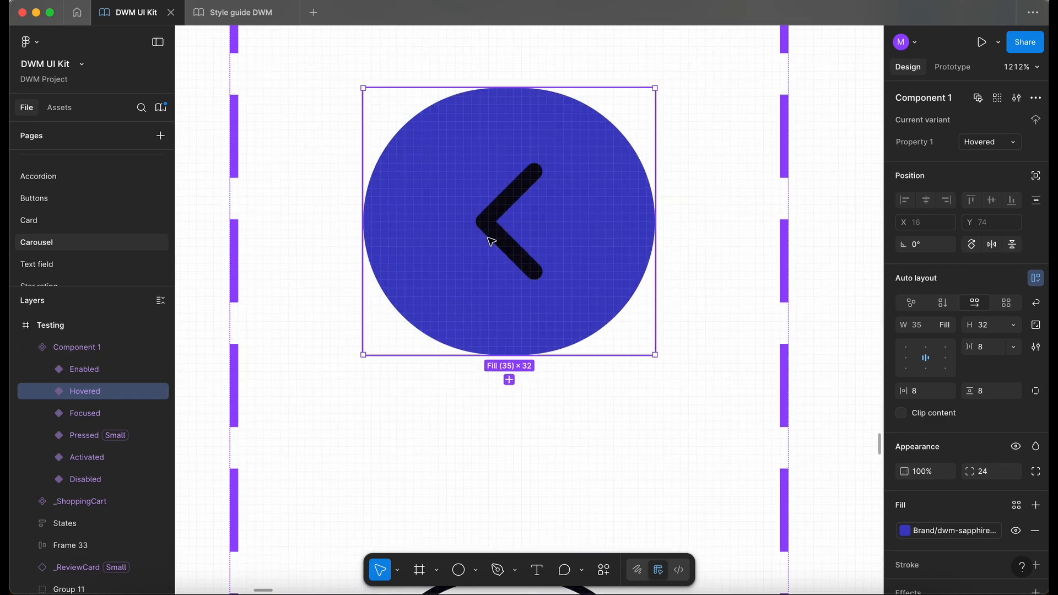
pyautogui.scroll(-2, 606, 263)
pyautogui.scroll(-4, 606, 263)
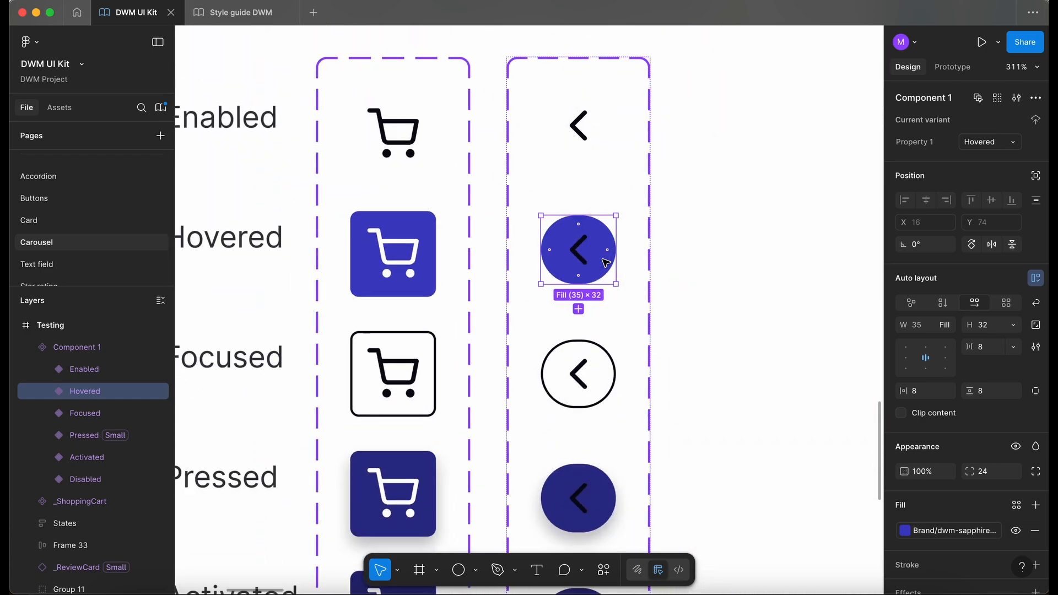
pyautogui.press('Escape')
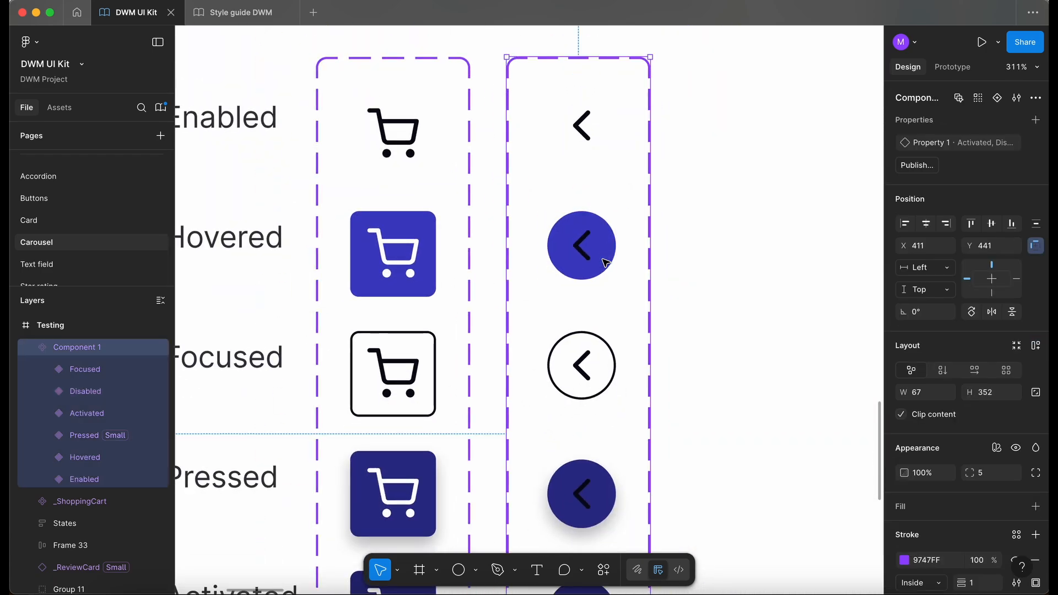
# Give all six arrow variants a maximum width of 32 and a maximum height.
pyautogui.scroll(-2, 605, 229)
pyautogui.scroll(3, 565, 236)
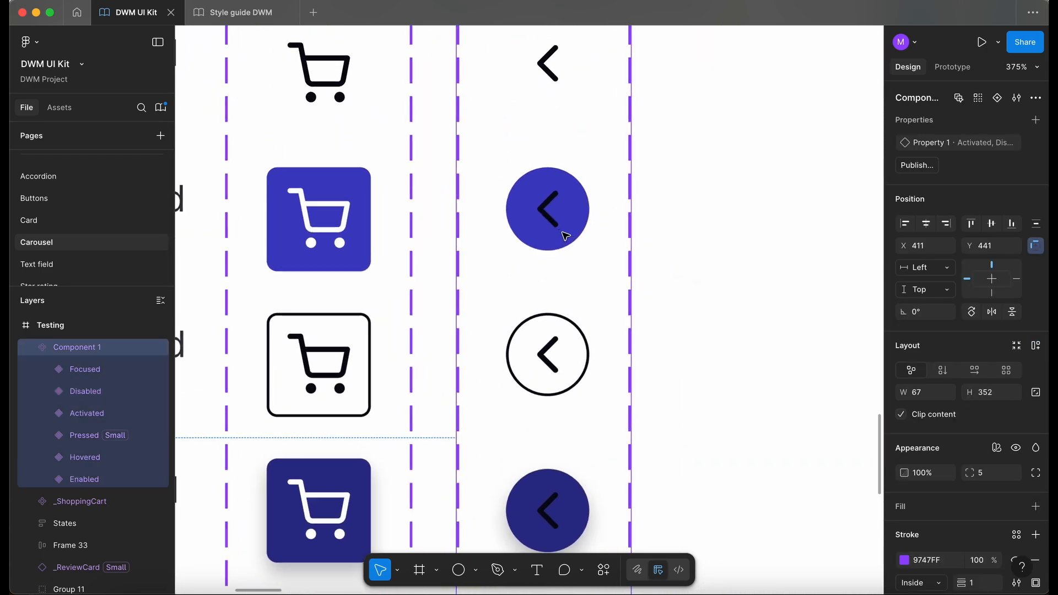
pyautogui.scroll(1, 565, 236)
pyautogui.hotkey('shift', '2')
pyautogui.click(85, 369)
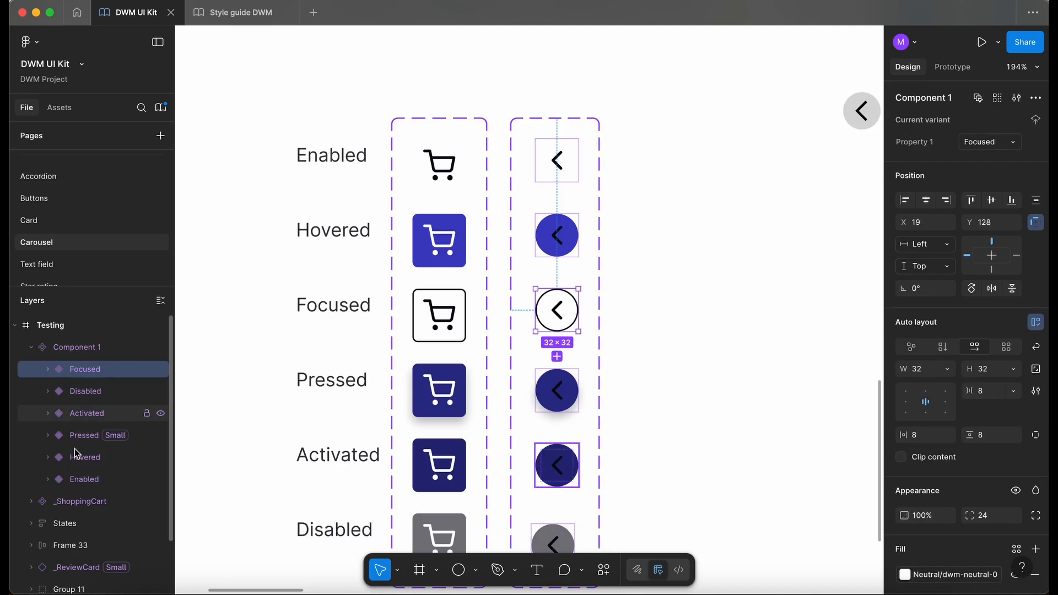
pyautogui.keyDown('shift'); pyautogui.click(84, 480); pyautogui.keyUp('shift')
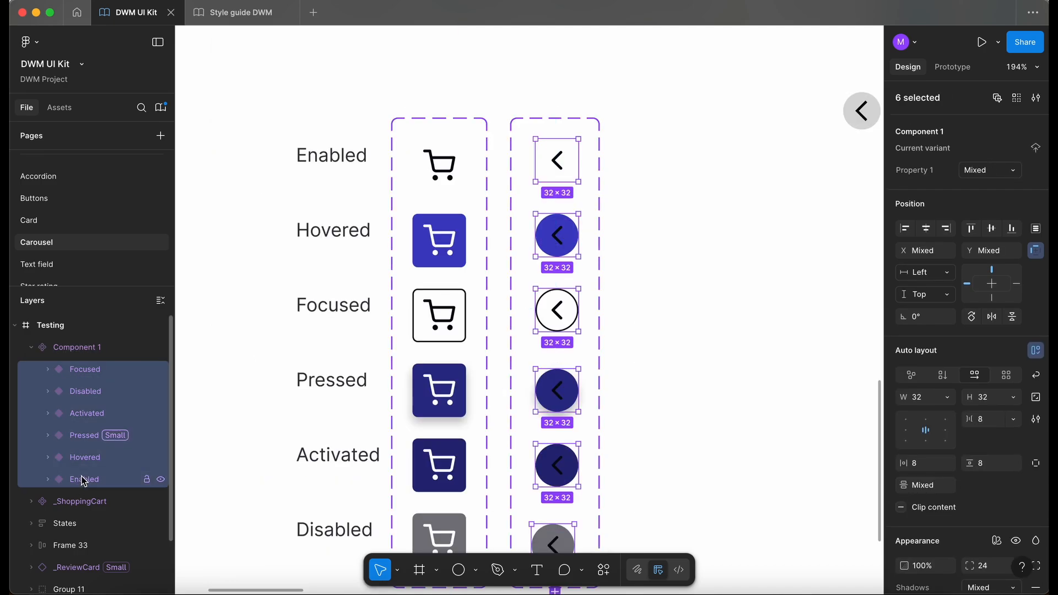
pyautogui.click(947, 397)
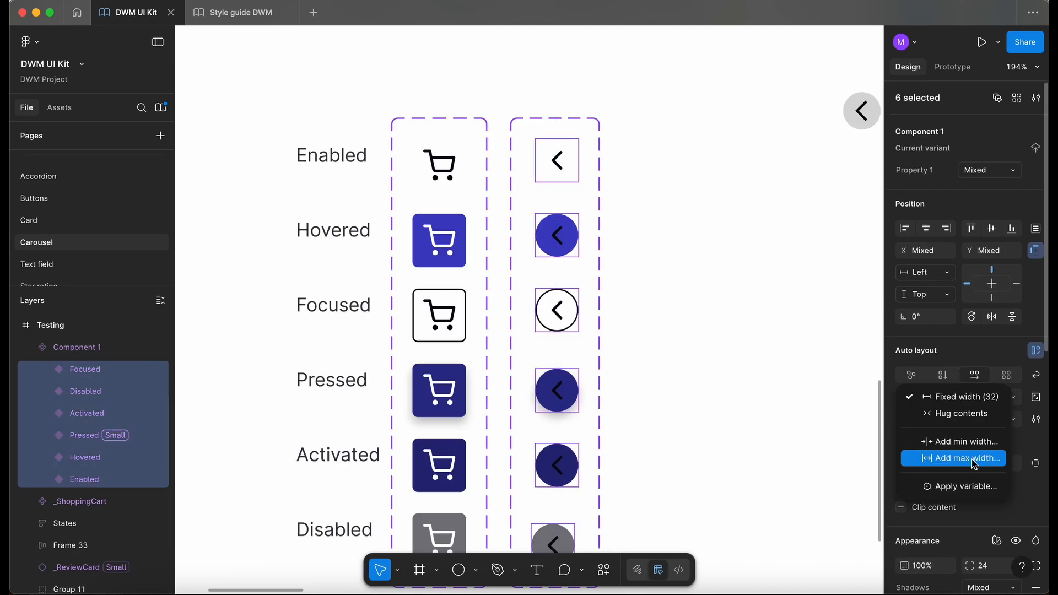
pyautogui.click(972, 460)
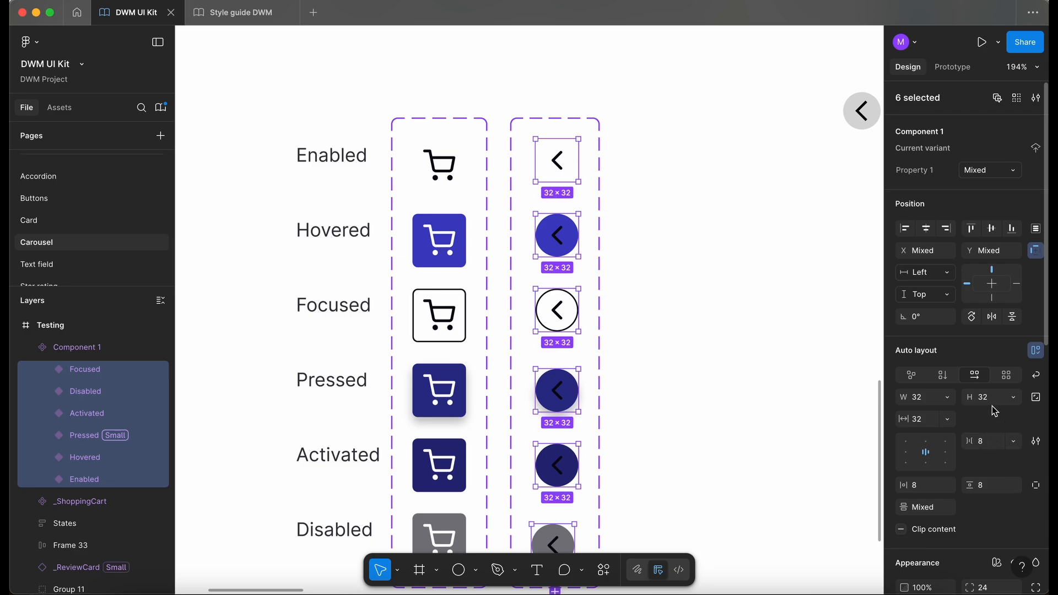
pyautogui.click(1014, 398)
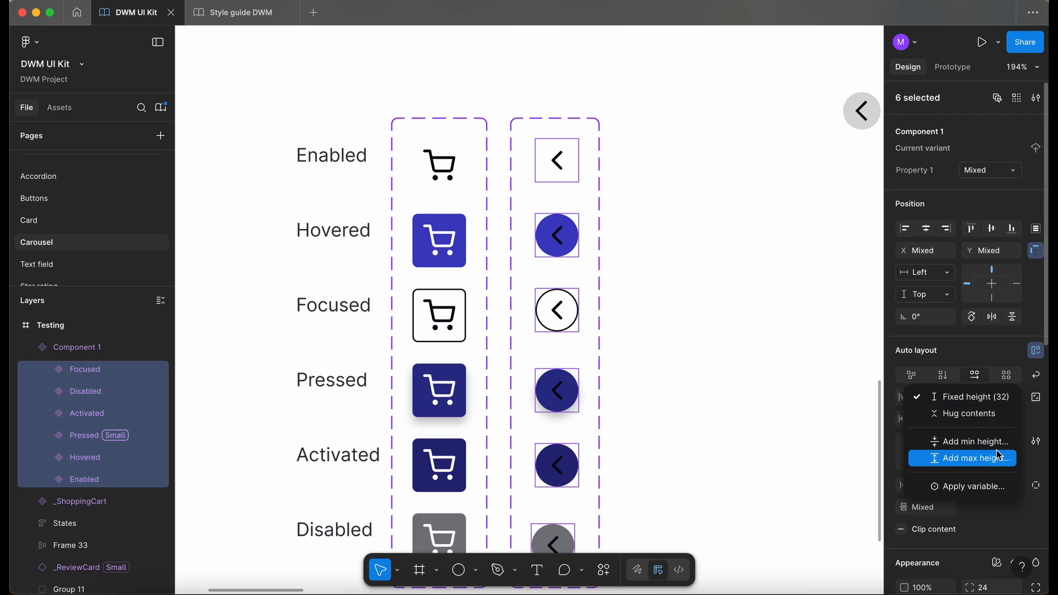
pyautogui.press('Escape')
pyautogui.click(590, 192)
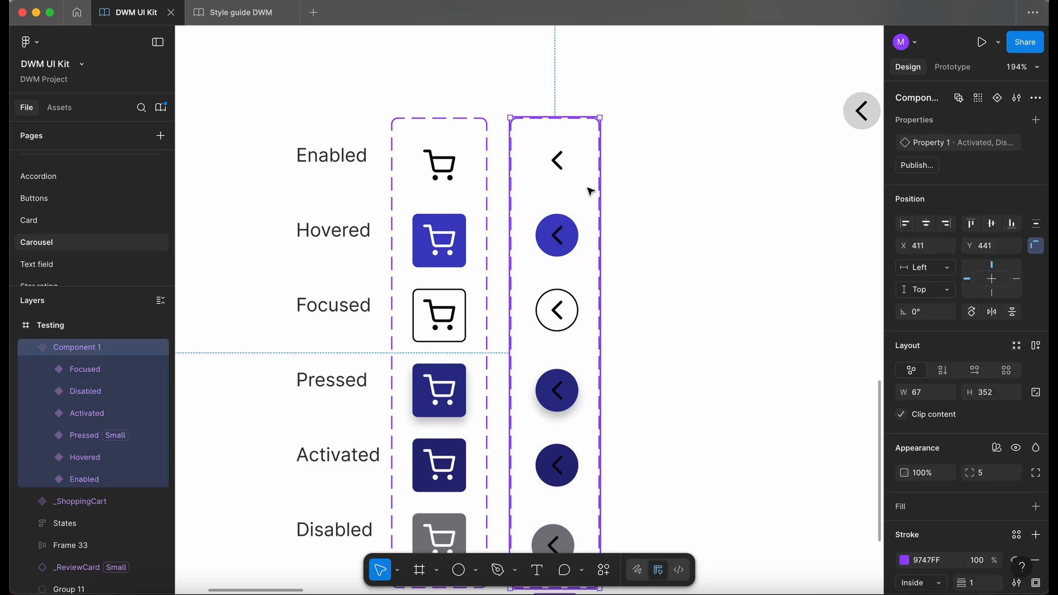
# Apply vertical auto layout to the arrow component set and check the variants' circular shapes up close.
pyautogui.hotkey('shift', 'a')
pyautogui.scroll(10, 589, 190)
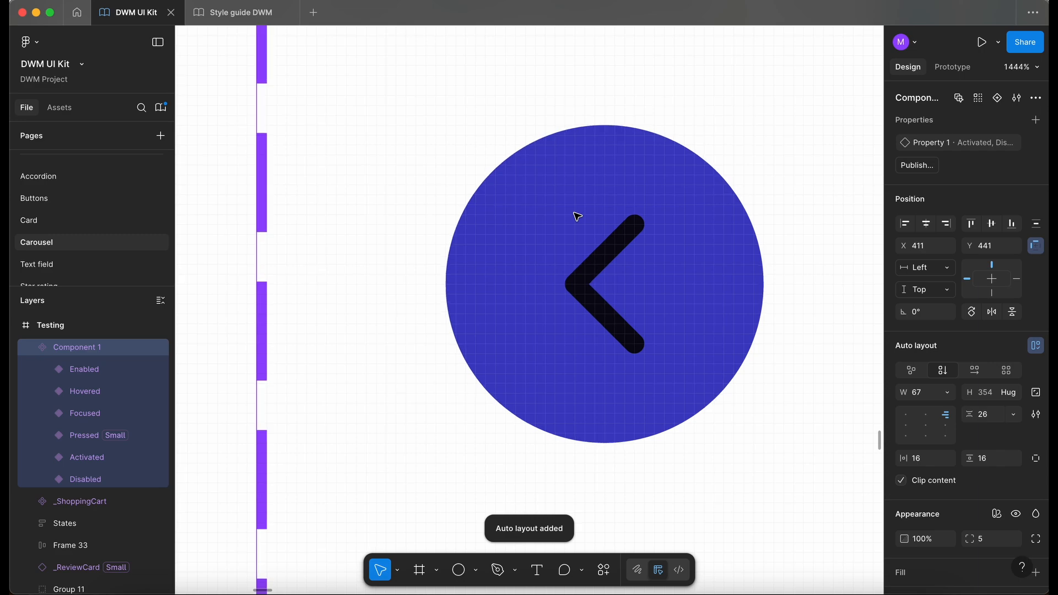
pyautogui.scroll(-5, 577, 216)
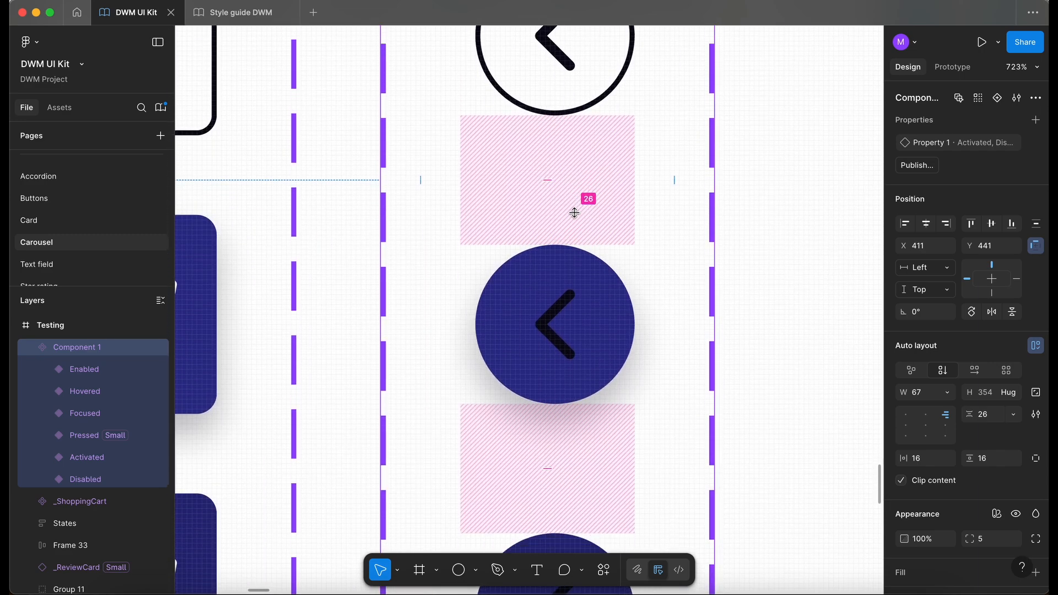
pyautogui.scroll(-8, 577, 216)
pyautogui.scroll(8, 575, 212)
pyautogui.scroll(-3, 575, 213)
pyautogui.scroll(-15, 575, 213)
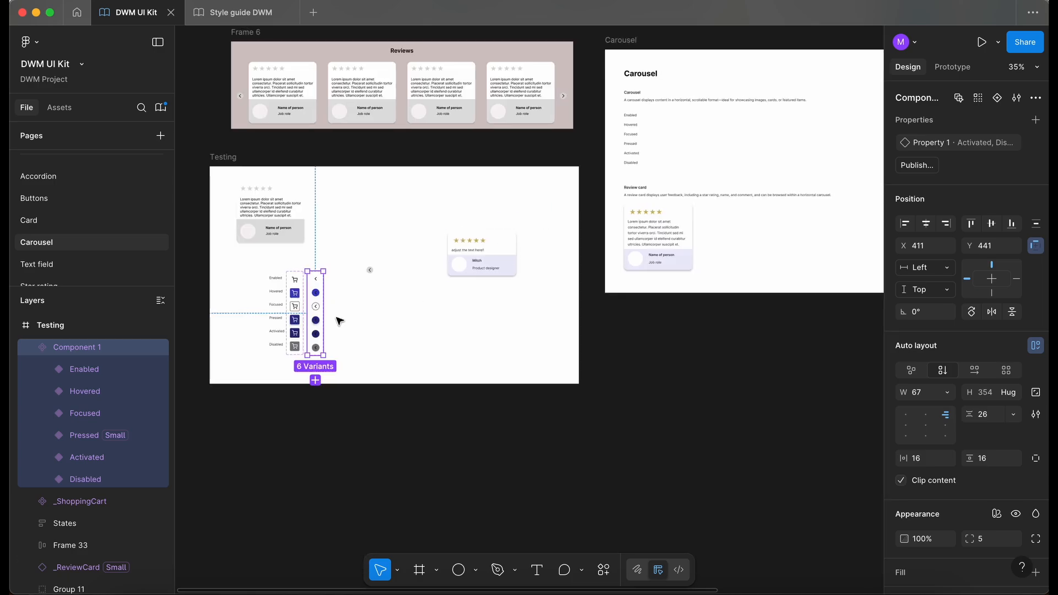
# Duplicate the Carousel row below the Review card row and move the arrow component set from the Testing frame into the copy.
pyautogui.click(660, 139)
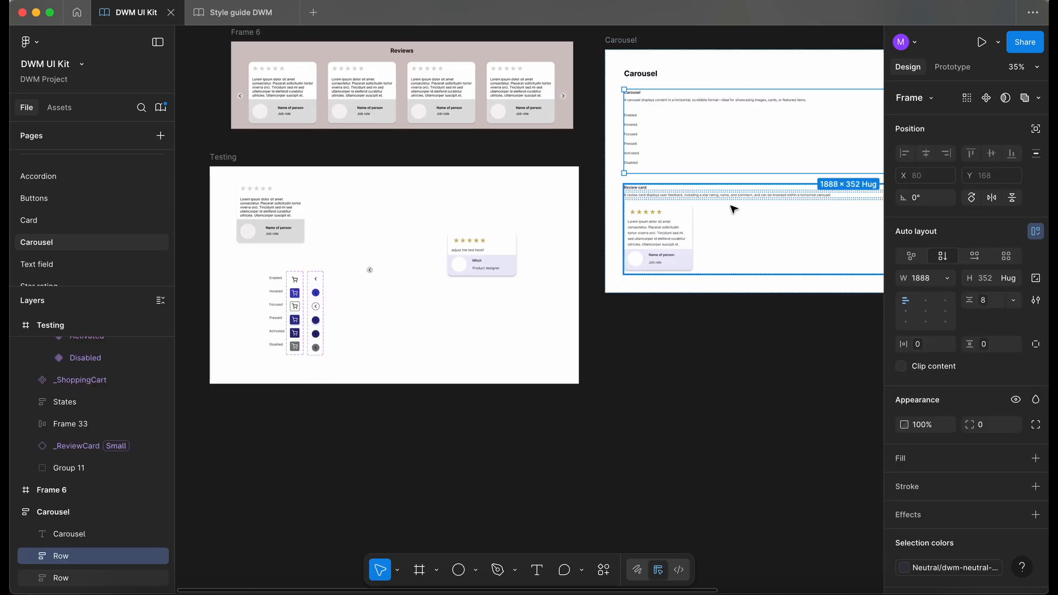
pyautogui.moveTo(652, 117); pyautogui.dragTo(646, 317)
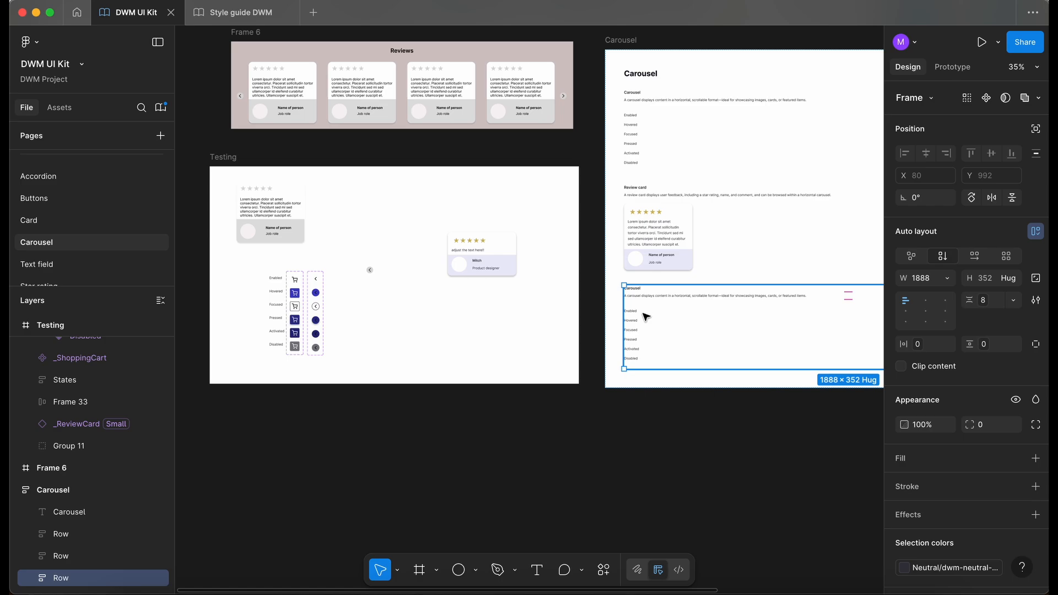
pyautogui.click(315, 311)
pyautogui.press('super+x')
pyautogui.click(666, 342)
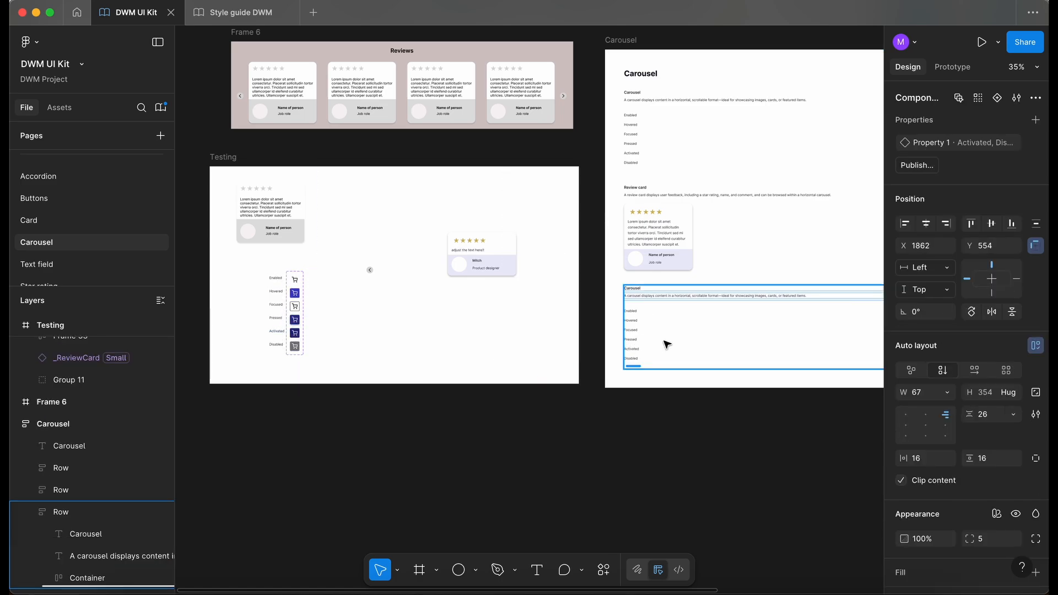
pyautogui.press('super+v')
pyautogui.scroll(5, 667, 344)
pyautogui.click(667, 344)
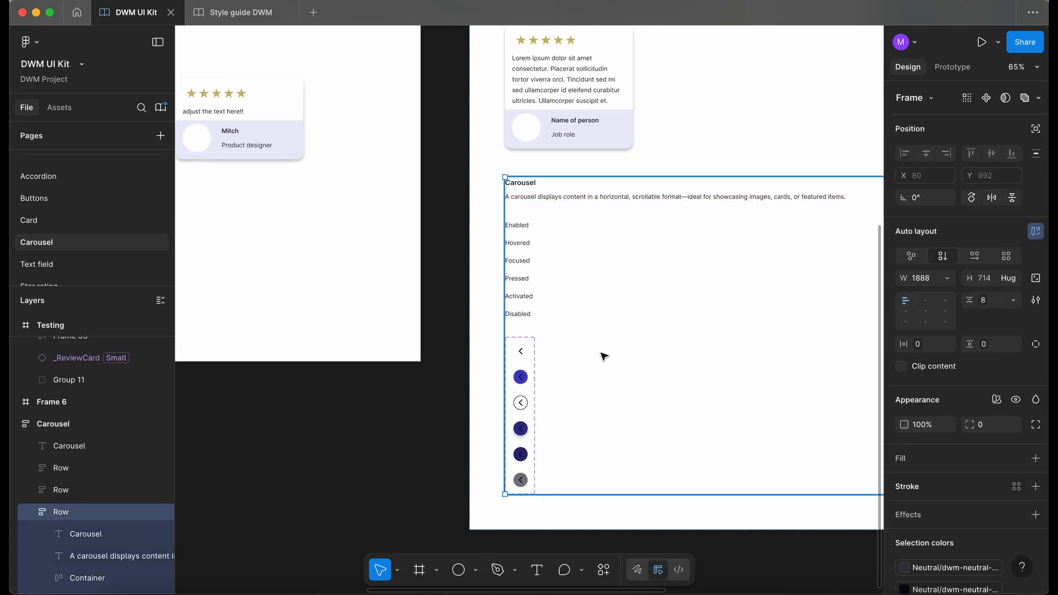
# Nest the arrow component set in the copied row's Container, beside the States labels.
pyautogui.click(529, 341)
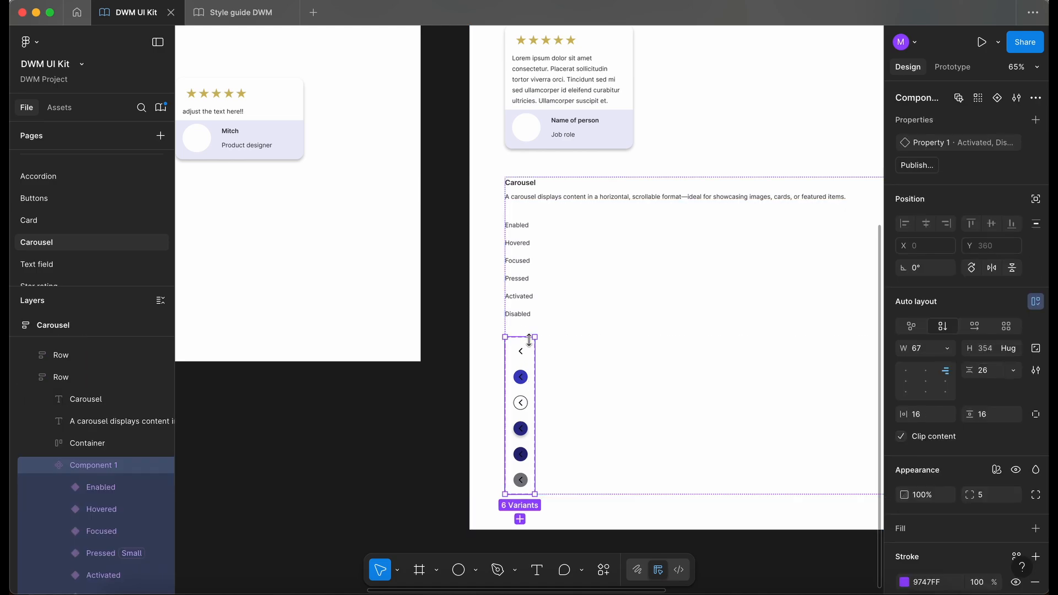
pyautogui.click(49, 465)
pyautogui.click(47, 443)
pyautogui.moveTo(91, 494); pyautogui.dragTo(124, 476)
pyautogui.scroll(5, 524, 274)
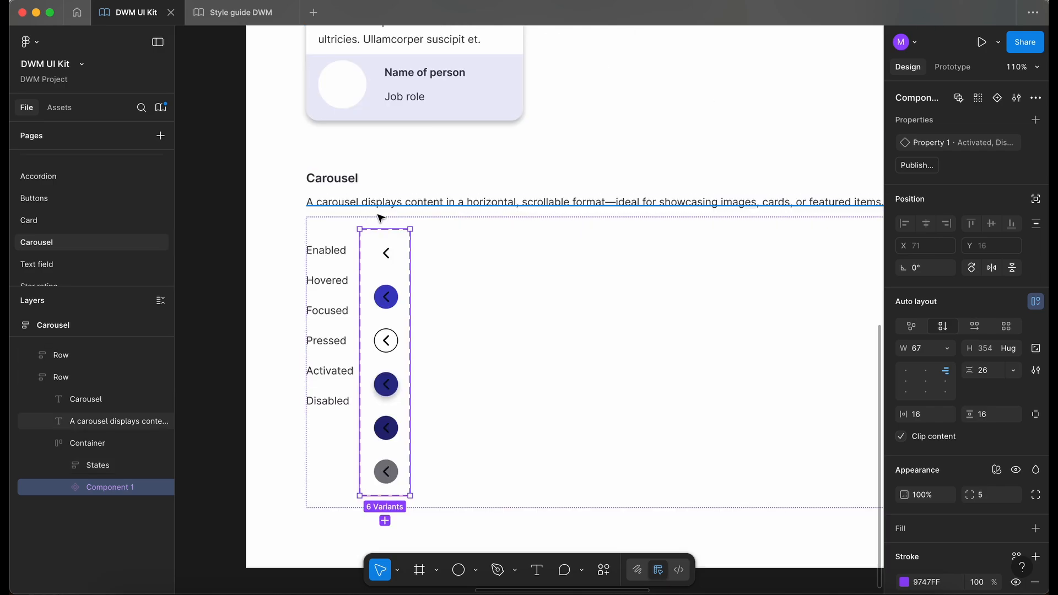
# Change the copied row's heading to "Navigation chevrons".
pyautogui.click(343, 176)
pyautogui.doubleClick(342, 176)
pyautogui.write('navigation chevrons')
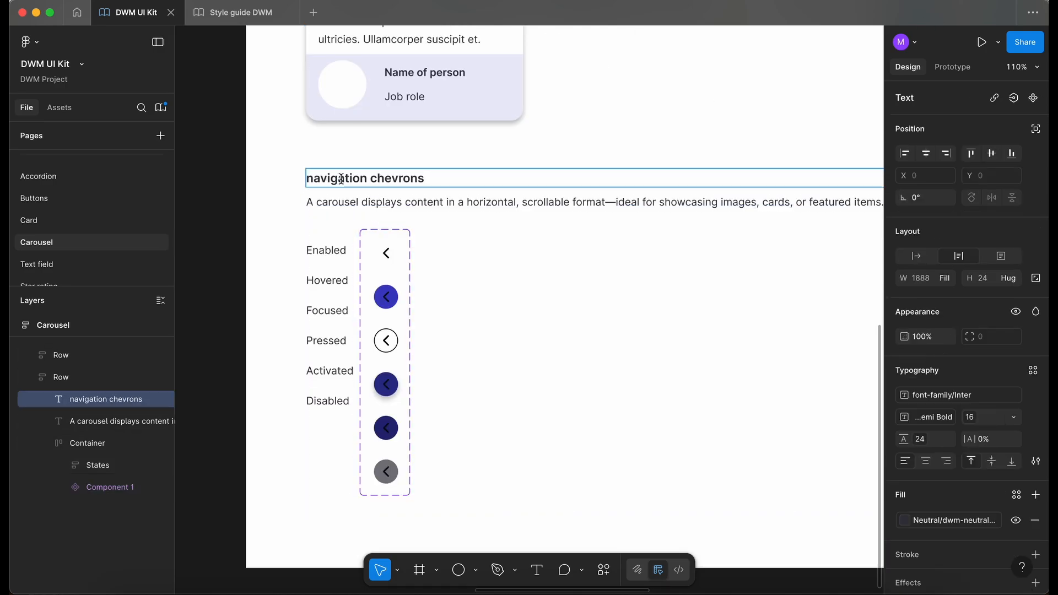
pyautogui.press('BackSpace')
pyautogui.write('N')
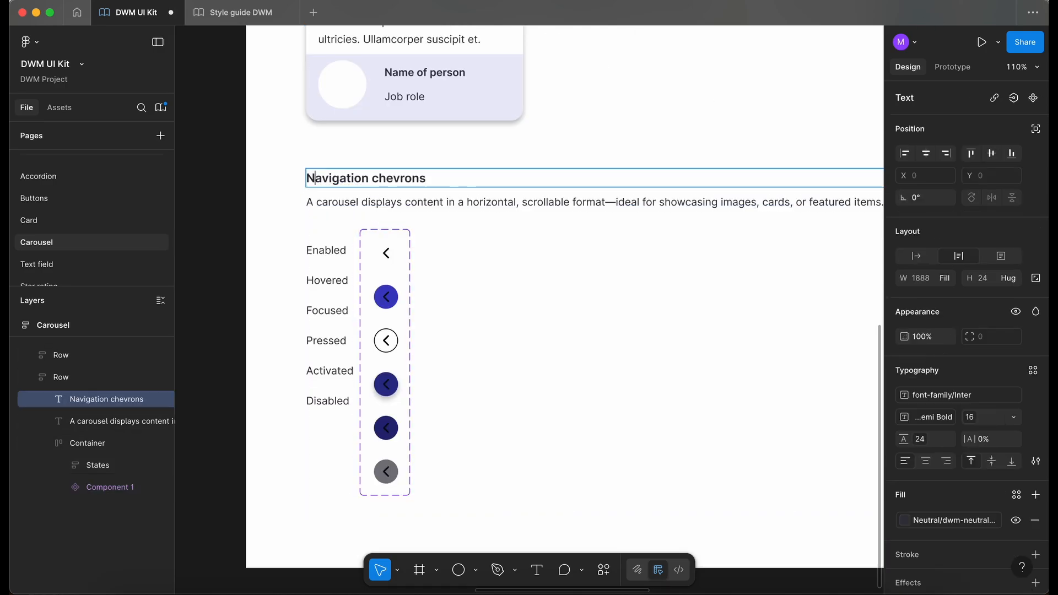
# Rename the arrow component set to "_NavigationChevrons".
pyautogui.click(402, 243)
pyautogui.click(401, 243)
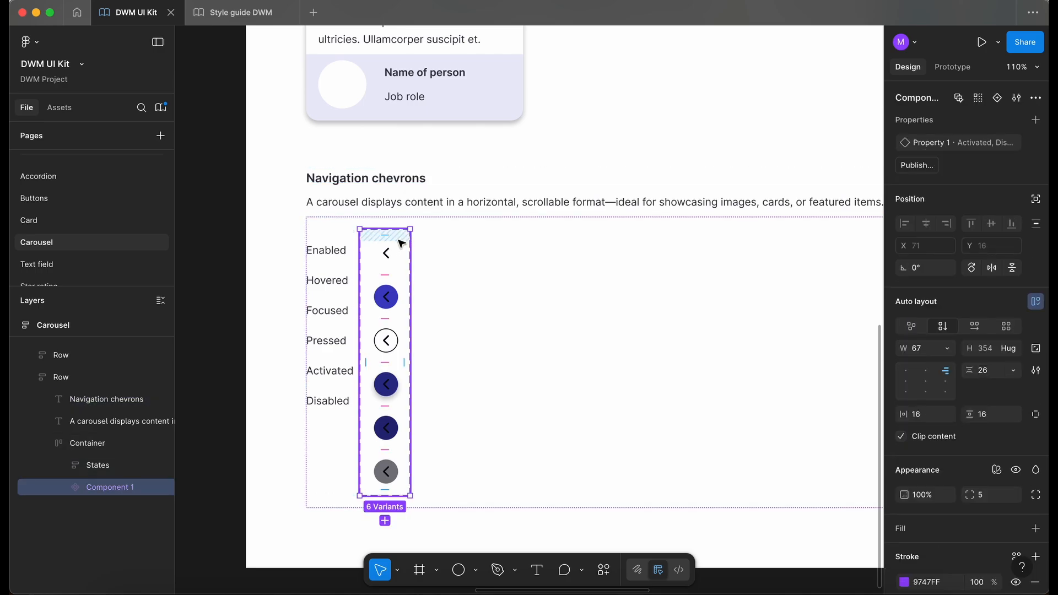
pyautogui.scroll(2, 401, 244)
pyautogui.doubleClick(919, 101)
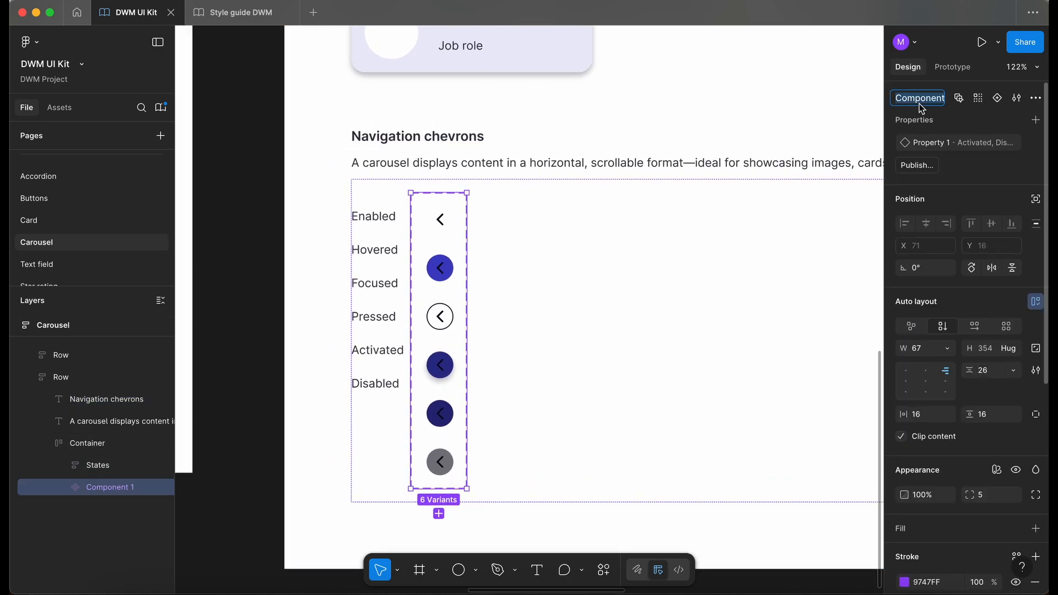
pyautogui.write('navigation chevrons')
pyautogui.press('Home')
pyautogui.write('_')
pyautogui.press('Delete')
pyautogui.write('N')
pyautogui.click(549, 310)
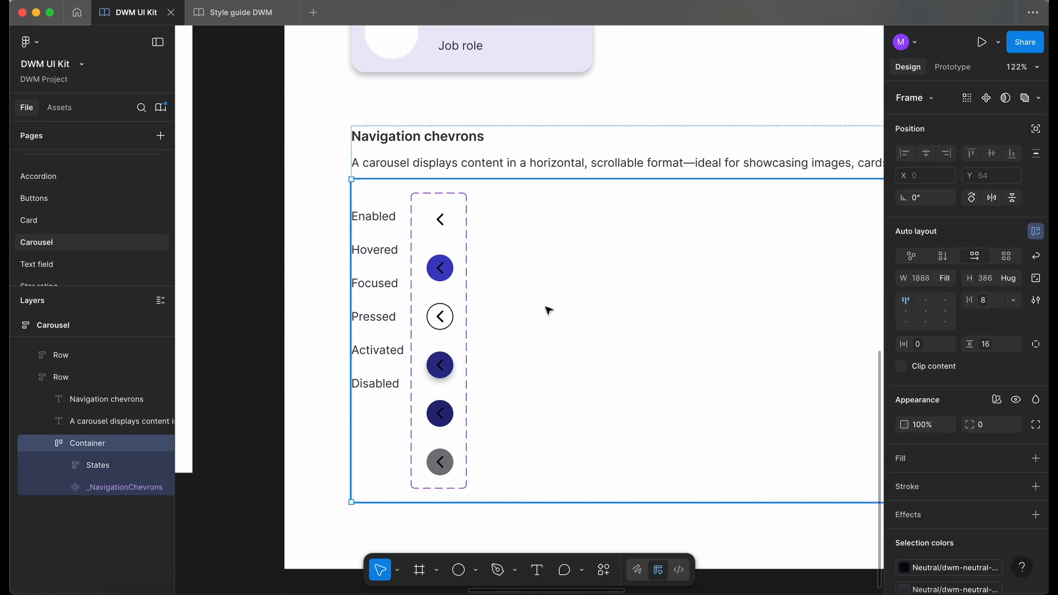
# Replace the row's description with "Navigation chevrons let users browse through items by moving to the previous or next slide.".
pyautogui.hscroll(3, 419, 226)
pyautogui.doubleClick(356, 187)
pyautogui.press('super+v')
pyautogui.click(266, 182)
pyautogui.press('Delete')
pyautogui.write('N')
pyautogui.doubleClick(349, 182)
pyautogui.write('chevrons')
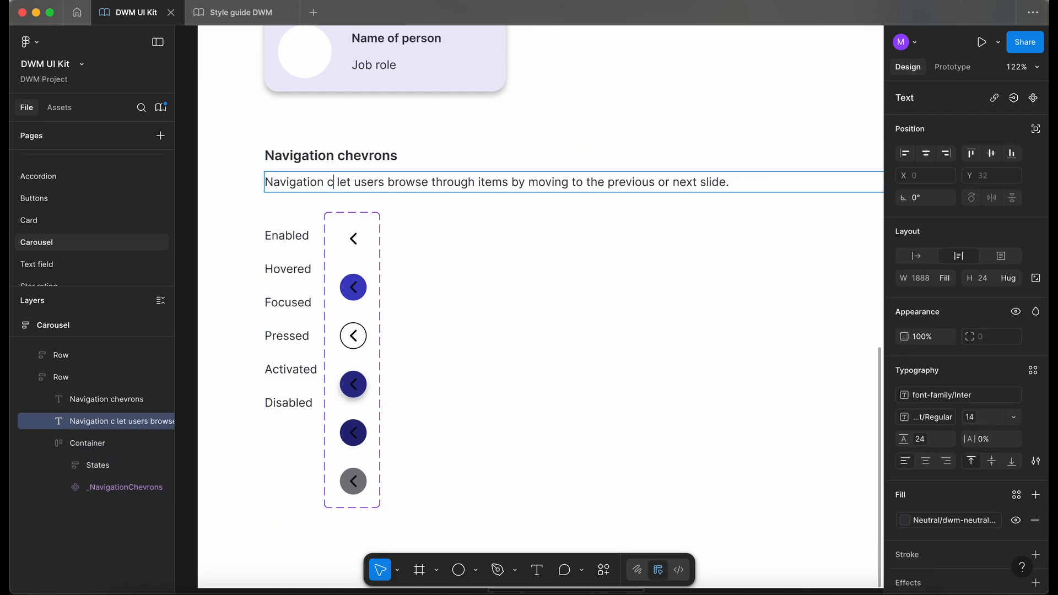
pyautogui.press('Escape')
pyautogui.click(230, 226)
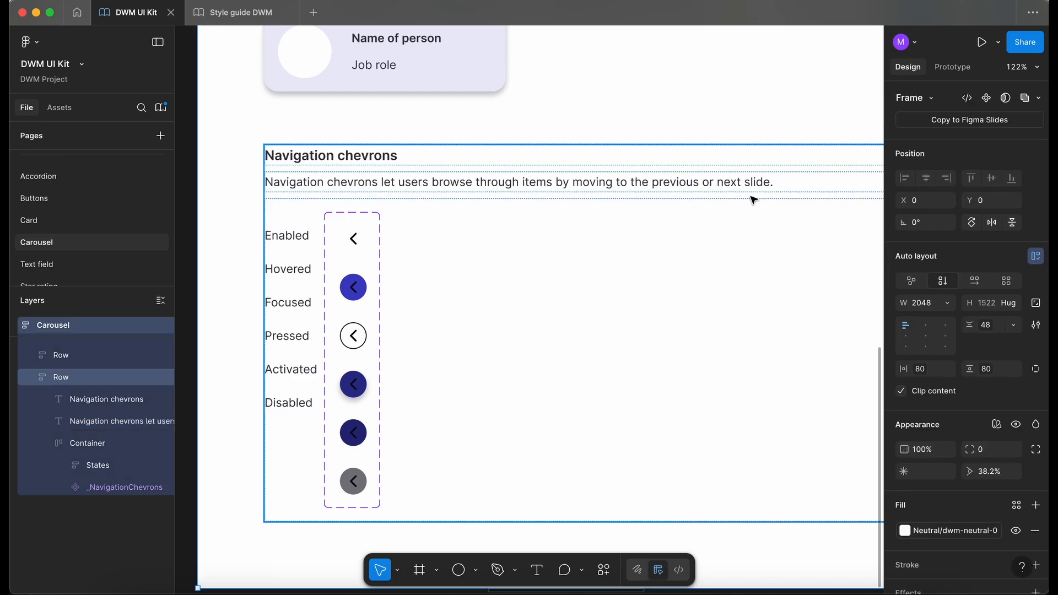
# Compare the chevron variants' icon colours with the shopping cart button's states in the Testing frame.
pyautogui.scroll(-4, 246, 236)
pyautogui.hscroll(-3, 246, 237)
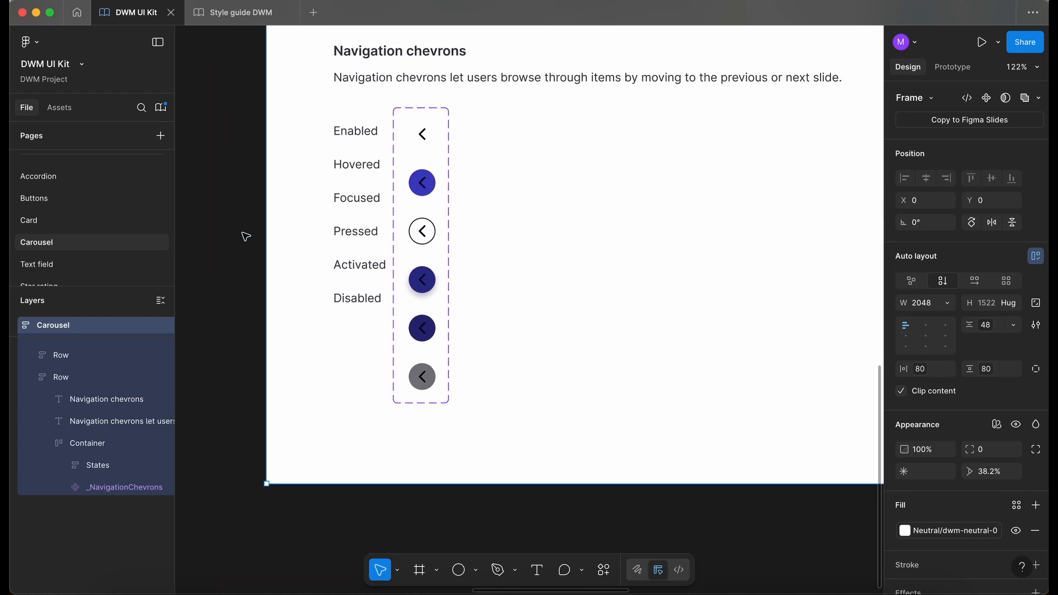
pyautogui.click(246, 237)
pyautogui.hscroll(-10, 406, 267)
pyautogui.scroll(2, 407, 266)
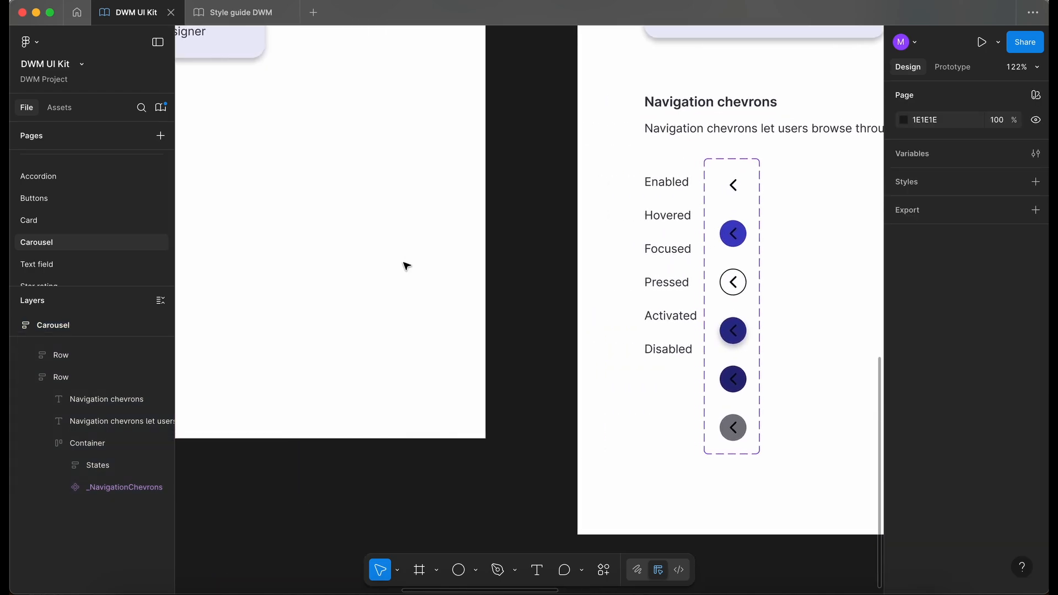
pyautogui.scroll(-5, 406, 266)
pyautogui.hscroll(-10, 614, 351)
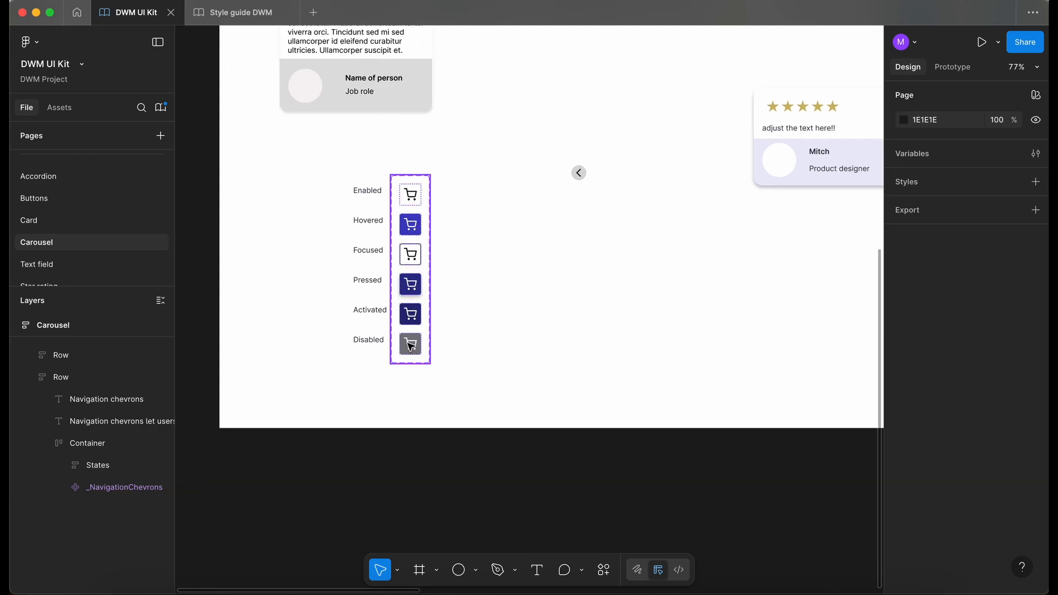
pyautogui.hscroll(-10, 409, 346)
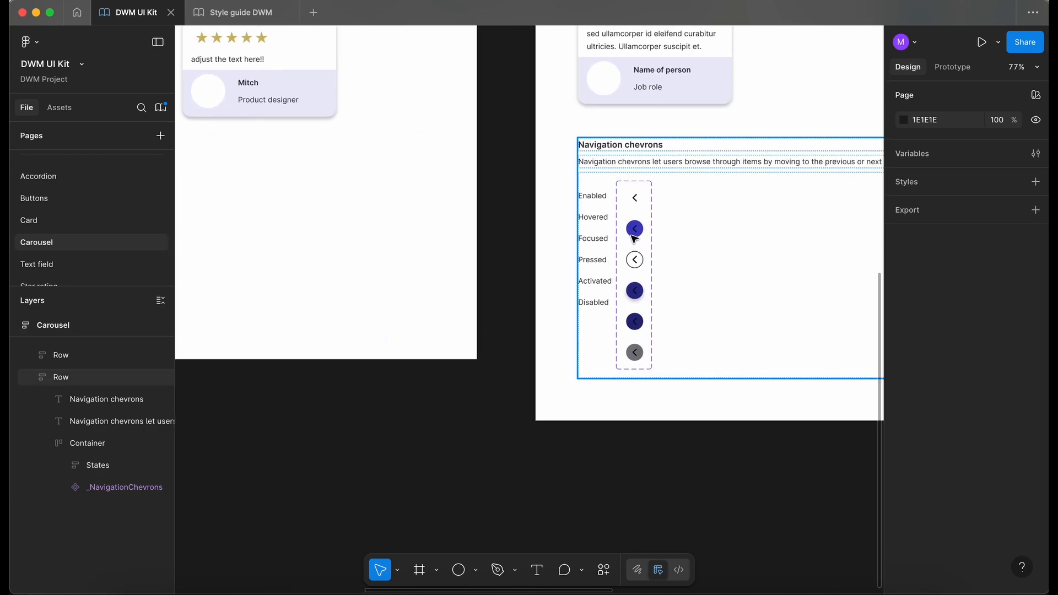
# Recolour the chevron icons in the Hovered, Pressed, Activated and Disabled variants to the white neutral from the library.
pyautogui.scroll(5, 603, 234)
pyautogui.hscroll(2, 604, 192)
pyautogui.click(605, 191)
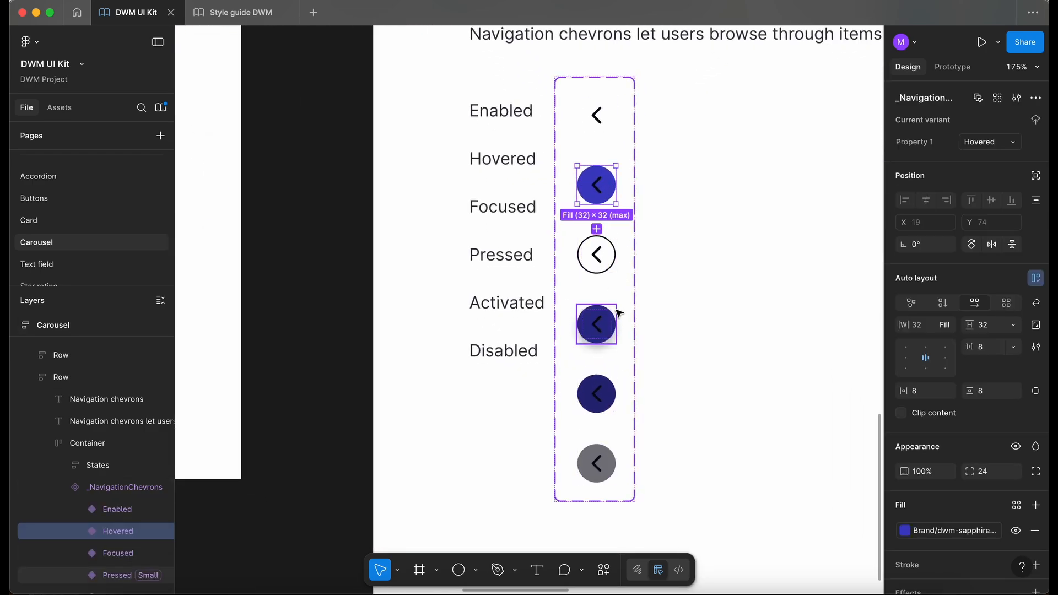
pyautogui.keyDown('shift'); pyautogui.click(606, 332); pyautogui.keyUp('shift')
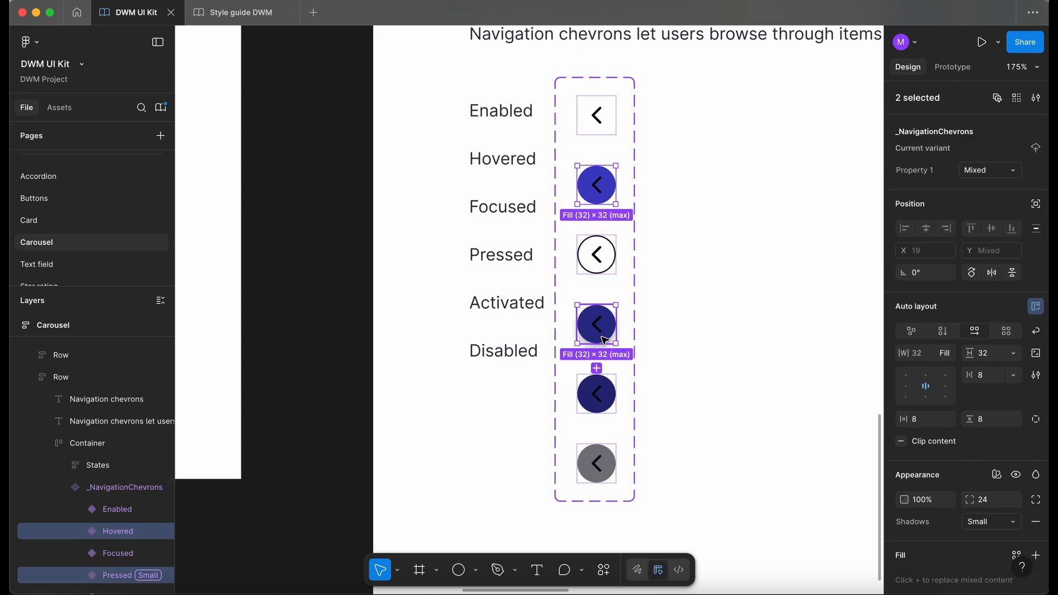
pyautogui.keyDown('shift'); pyautogui.click(603, 395); pyautogui.keyUp('shift')
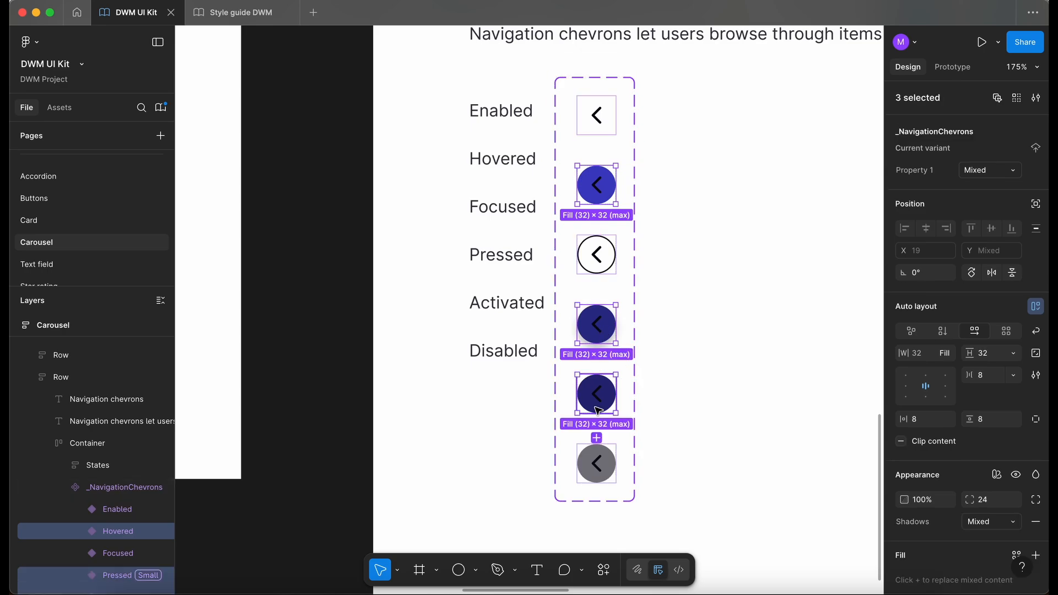
pyautogui.keyDown('shift'); pyautogui.click(617, 459); pyautogui.keyUp('shift')
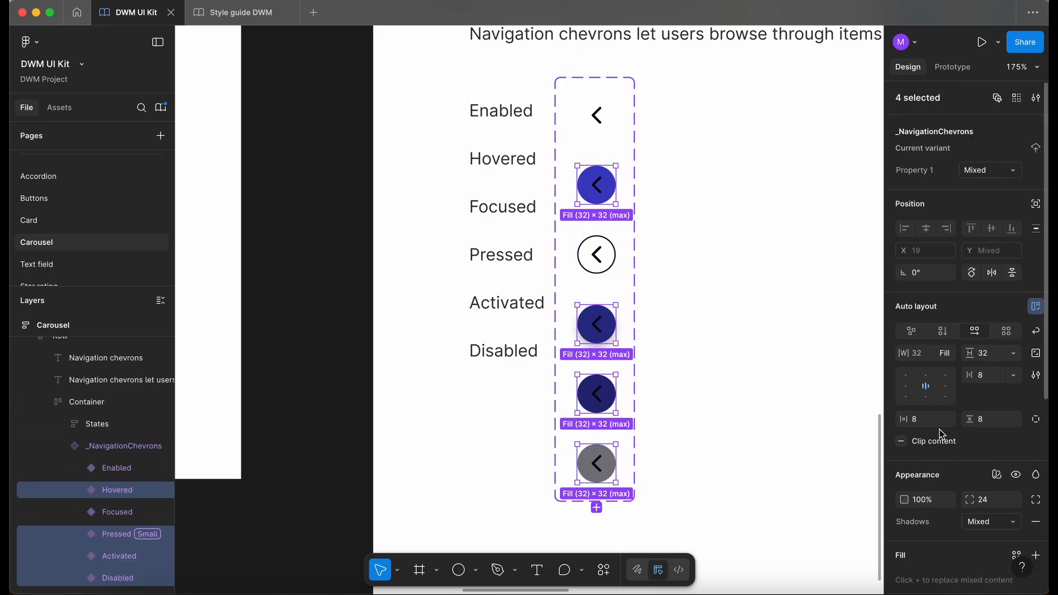
pyautogui.scroll(-5, 942, 434)
pyautogui.click(964, 396)
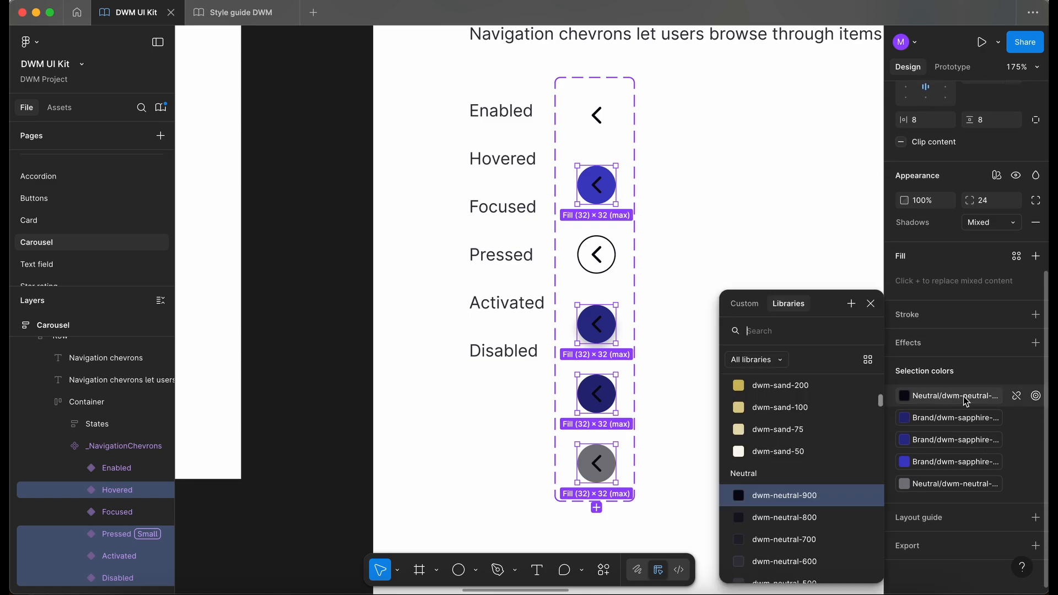
pyautogui.write('neu')
pyautogui.scroll(-5, 804, 496)
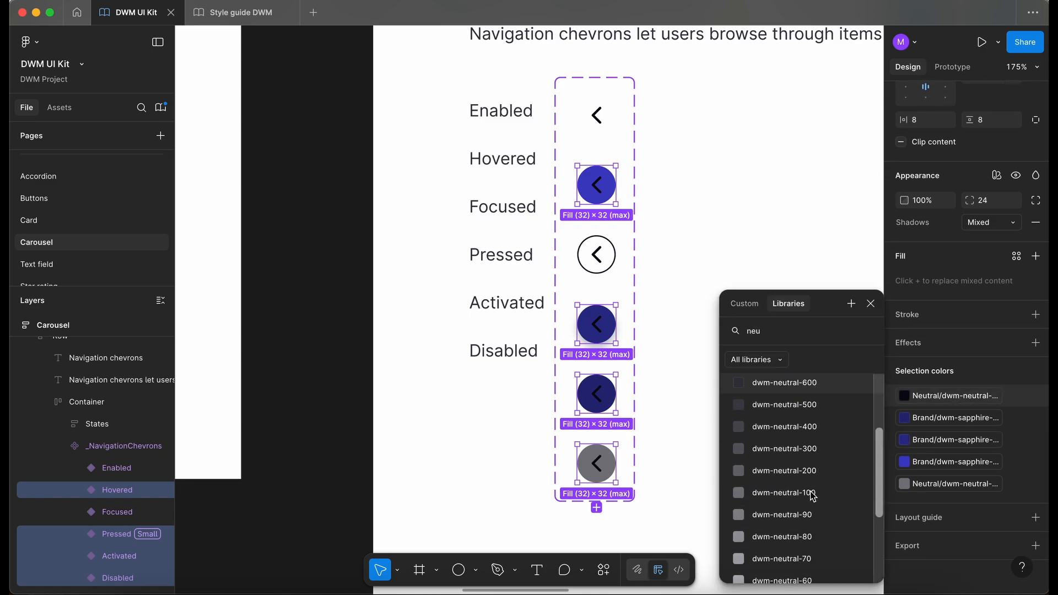
pyautogui.click(813, 565)
pyautogui.click(408, 472)
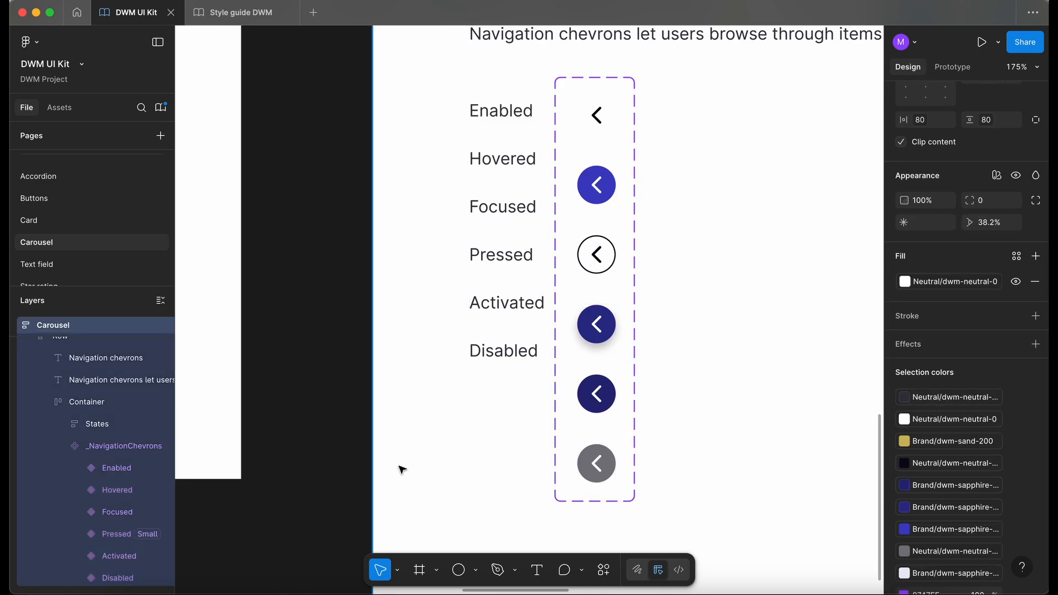
# Move the shopping cart set and its state labels close to the Navigation chevrons section for comparison.
pyautogui.scroll(-6, 401, 469)
pyautogui.scroll(-2, 402, 469)
pyautogui.hscroll(2, 402, 469)
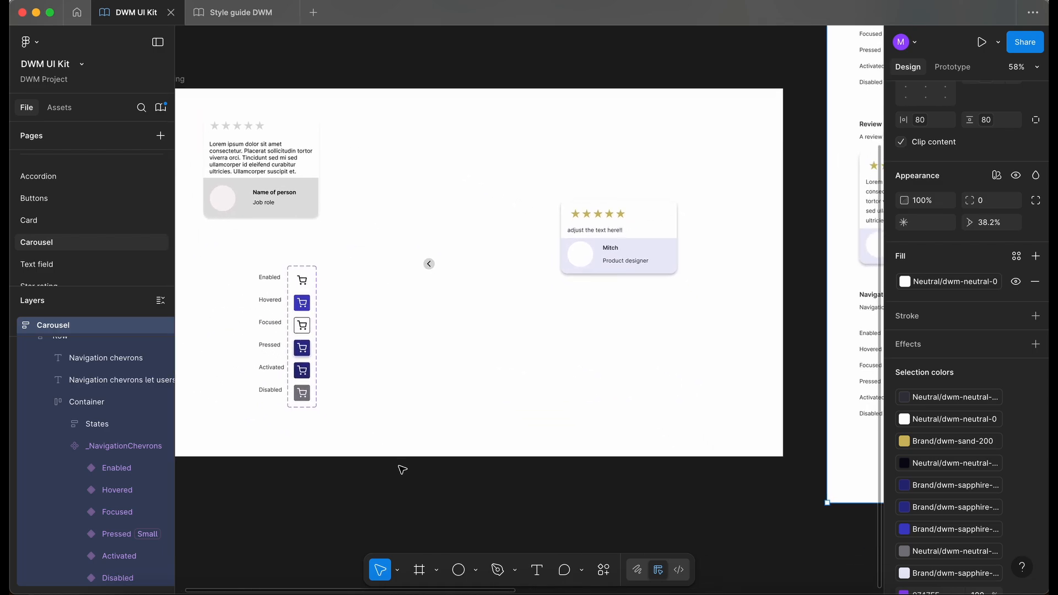
pyautogui.click(361, 371)
pyautogui.moveTo(301, 349); pyautogui.dragTo(759, 372)
pyautogui.hscroll(5, 557, 320)
pyautogui.scroll(5, 551, 320)
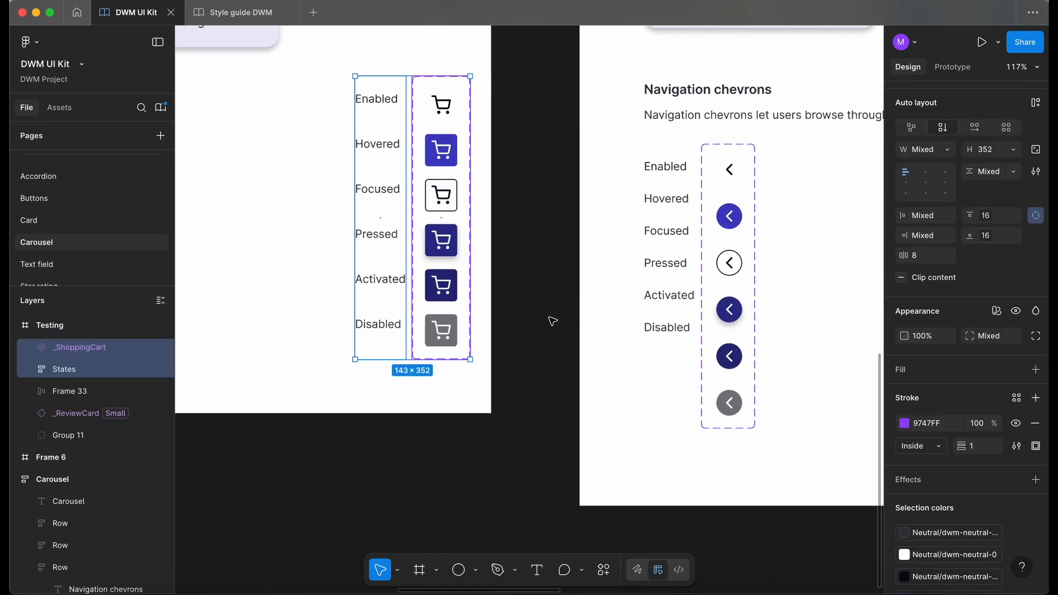
pyautogui.hscroll(2, 552, 320)
pyautogui.scroll(1, 552, 320)
pyautogui.hscroll(1, 551, 320)
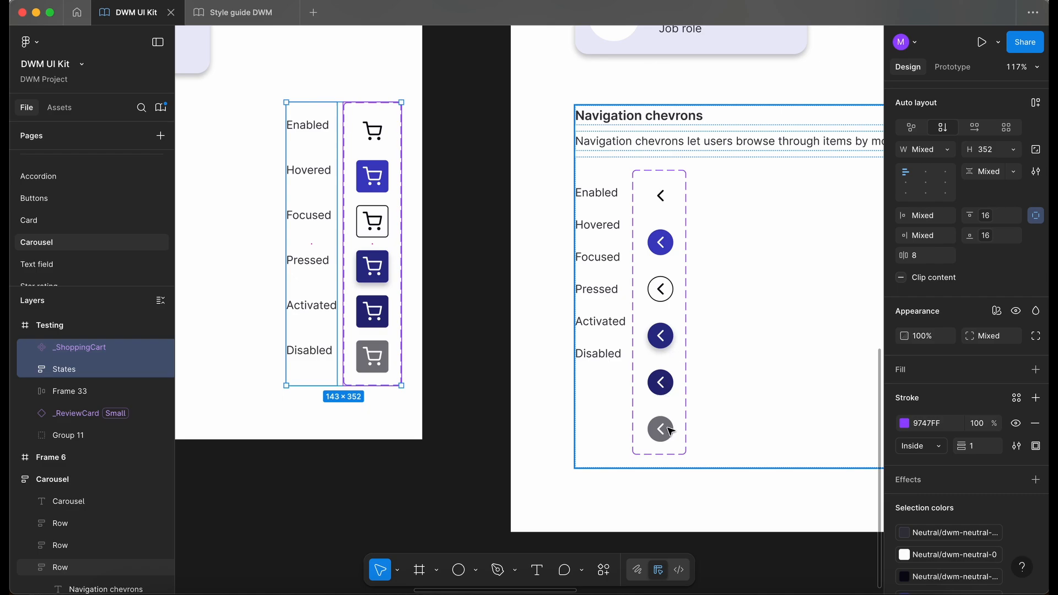
# Increase the vertical gap between the Navigation chevrons' state labels so each label lines up with its variant.
pyautogui.click(610, 321)
pyautogui.hscroll(5, 609, 314)
pyautogui.scroll(1, 610, 314)
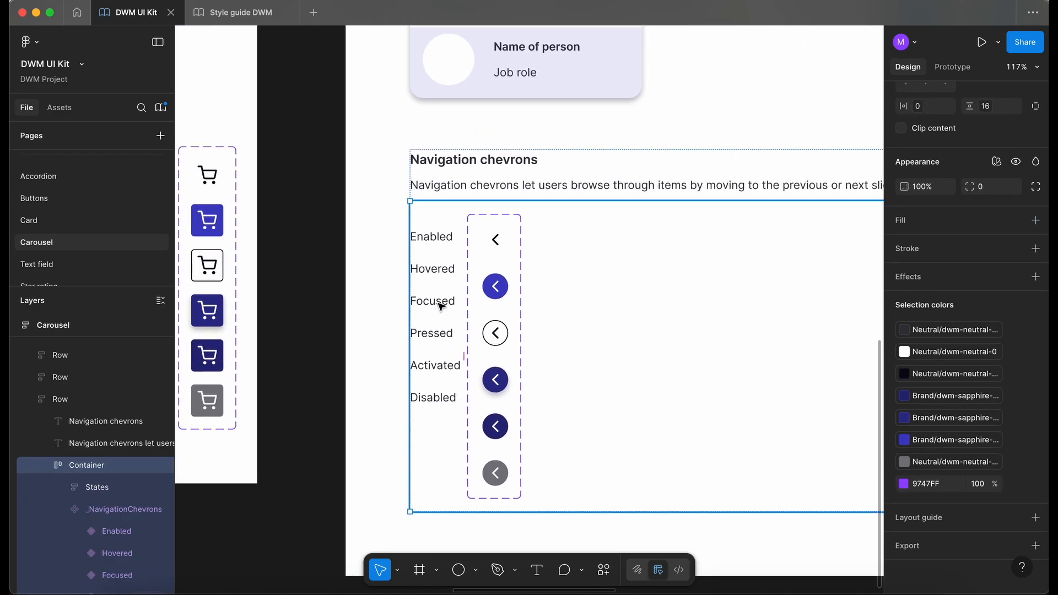
pyautogui.click(435, 306)
pyautogui.press('Escape')
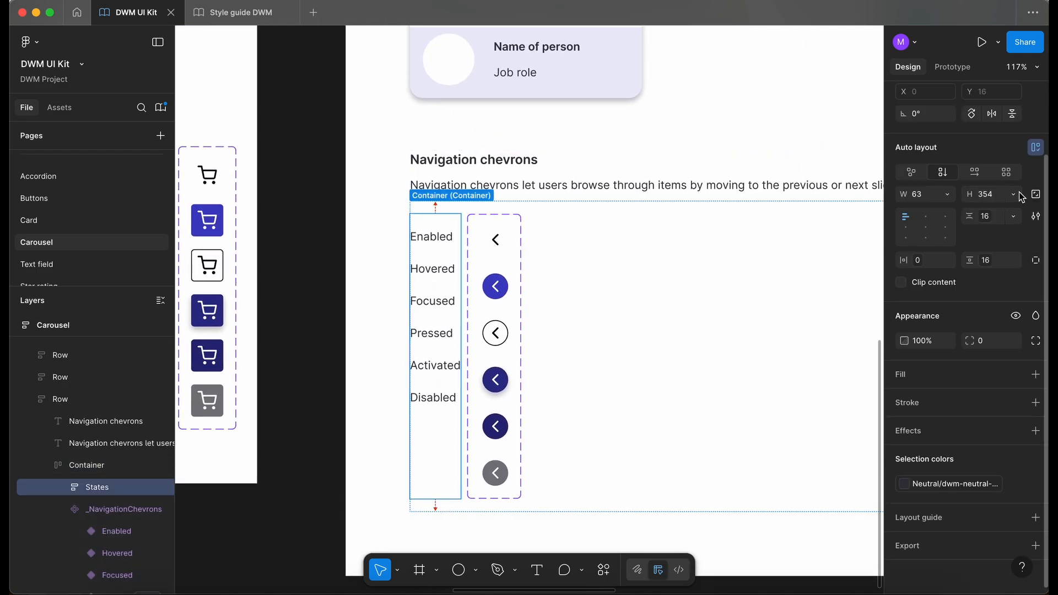
# Delete the shopping cart component set and its state labels from the Testing frame.
pyautogui.scroll(-5, 480, 494)
pyautogui.press('Escape')
pyautogui.click(485, 482)
pyautogui.moveTo(480, 476); pyautogui.dragTo(376, 275)
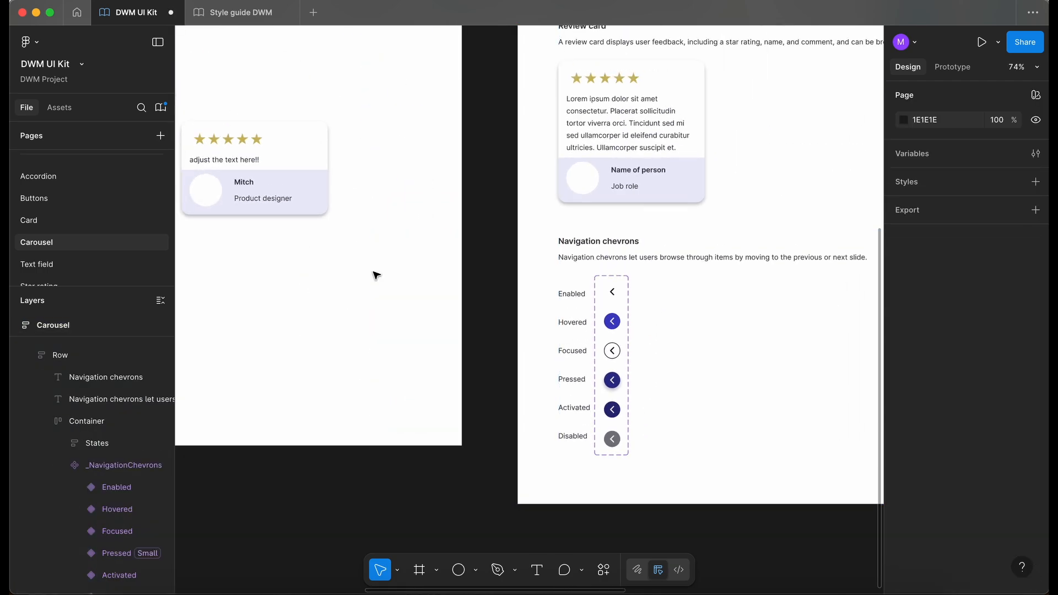
pyautogui.scroll(-5, 375, 275)
pyautogui.scroll(5, 373, 273)
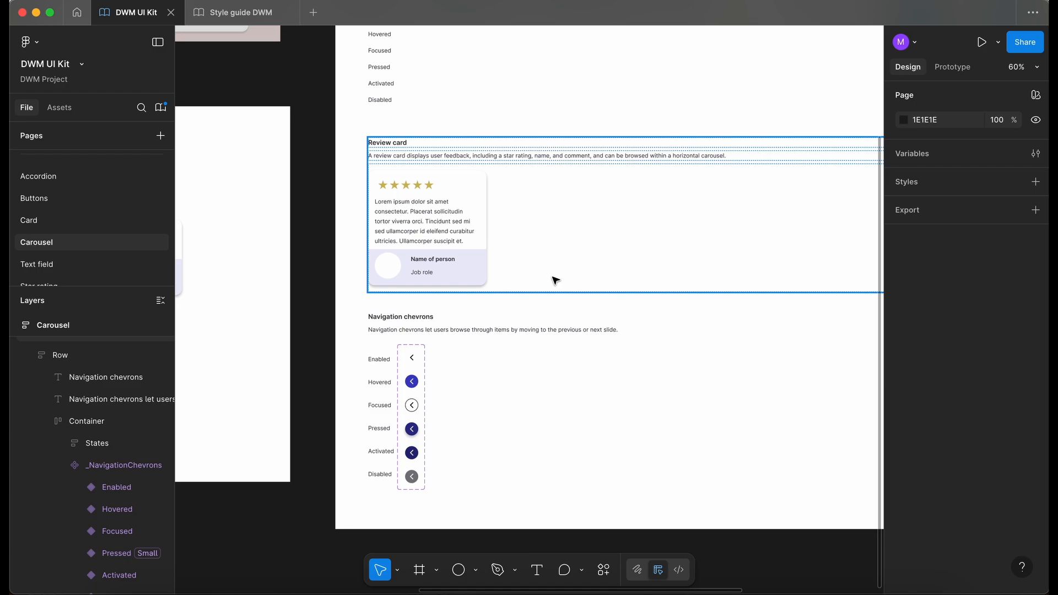
pyautogui.hscroll(-2, 555, 281)
pyautogui.scroll(-5, 556, 280)
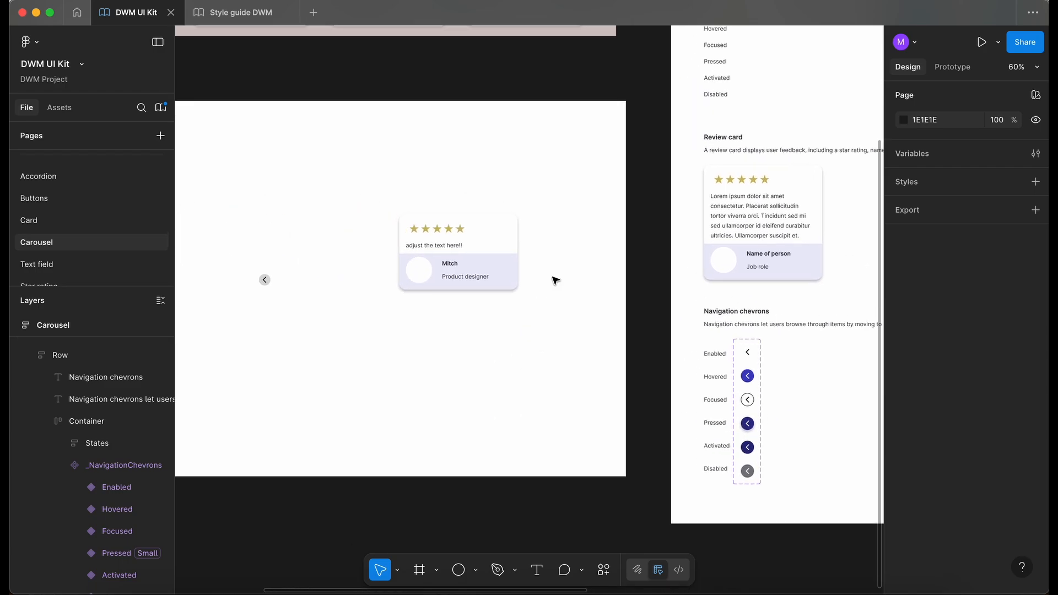
# Clear the Testing frame by deleting the customised review card, the loose chevron and the grey prototype card.
pyautogui.moveTo(490, 338); pyautogui.dragTo(326, 284)
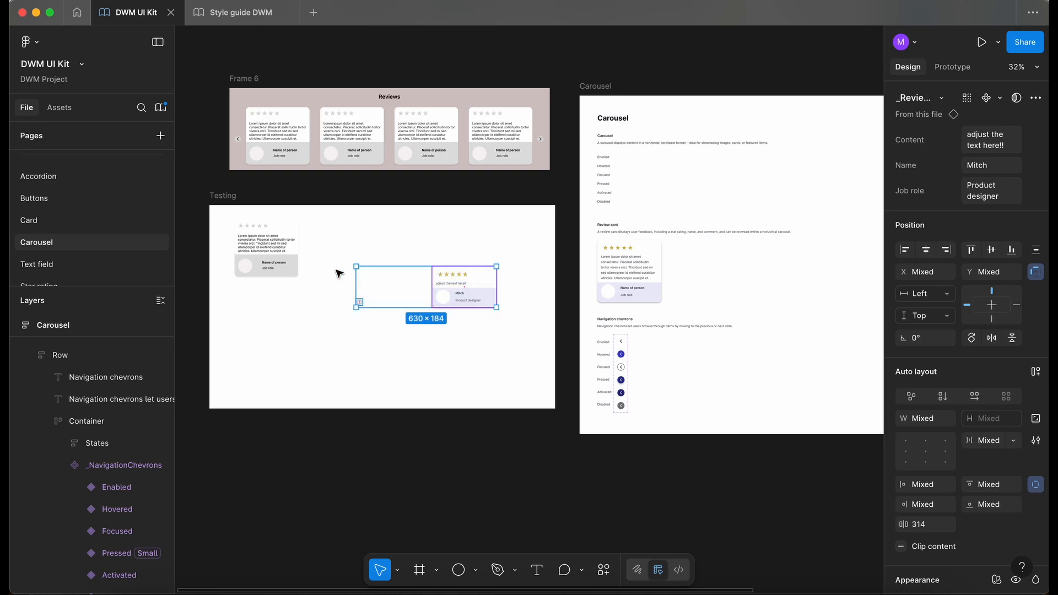
pyautogui.press('Delete')
pyautogui.scroll(2, 520, 208)
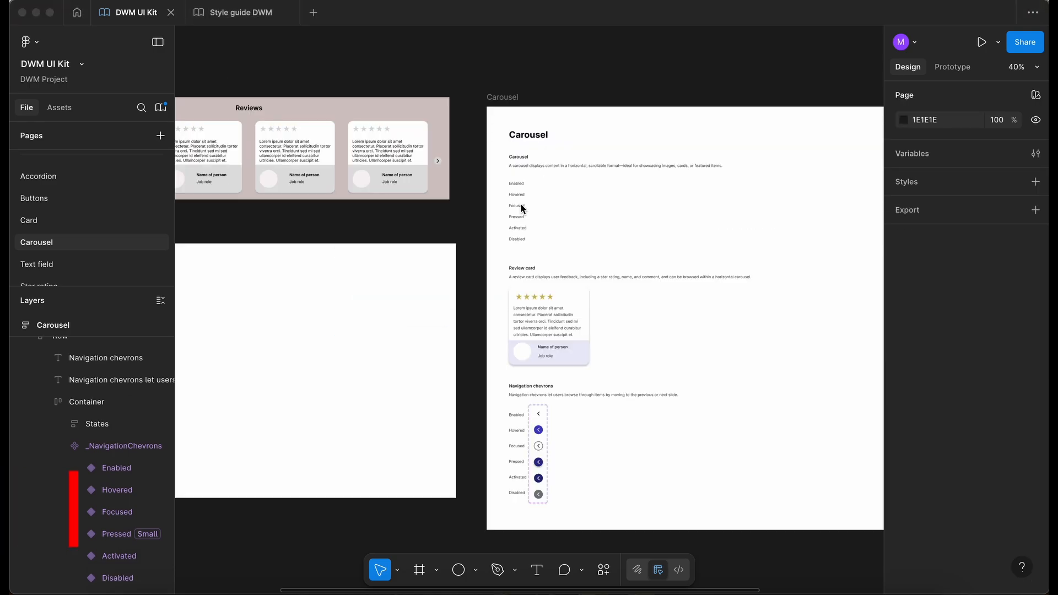
pyautogui.hscroll(1, 520, 208)
pyautogui.scroll(-3, 522, 208)
pyautogui.hscroll(3, 522, 208)
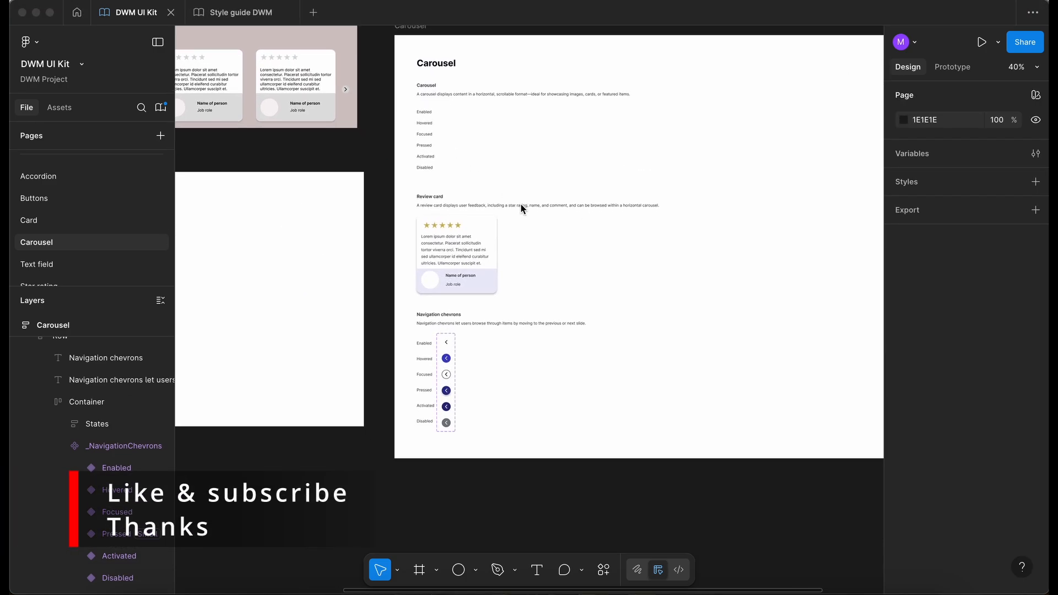
pyautogui.hscroll(-10, 522, 208)
pyautogui.scroll(-2, 522, 208)
pyautogui.click(342, 161)
pyautogui.scroll(2, 414, 190)
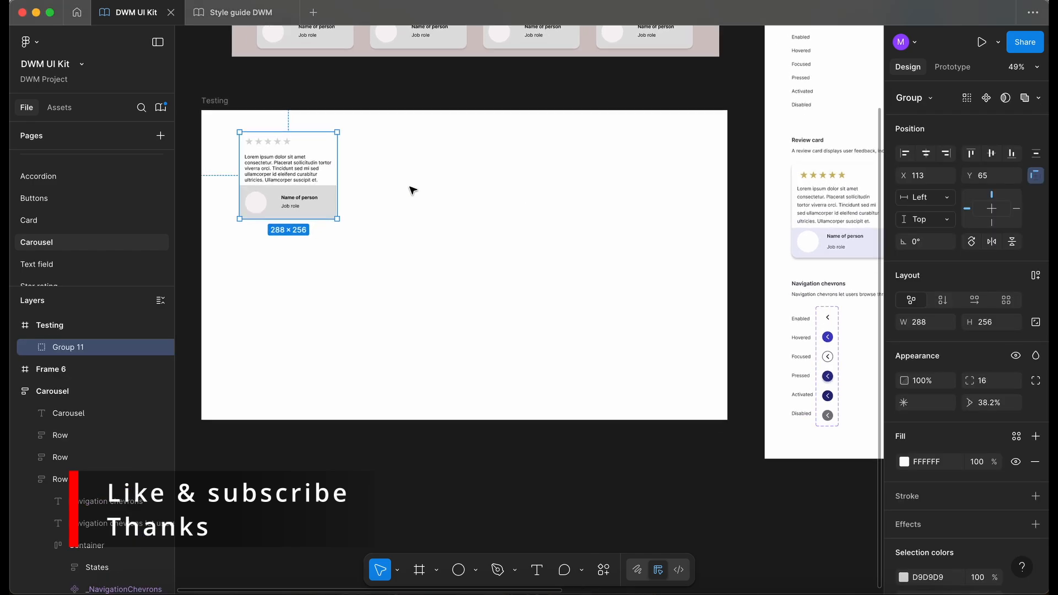
pyautogui.press('Delete')
# Place an instance of the review card component in the Testing frame.
pyautogui.doubleClick(829, 218)
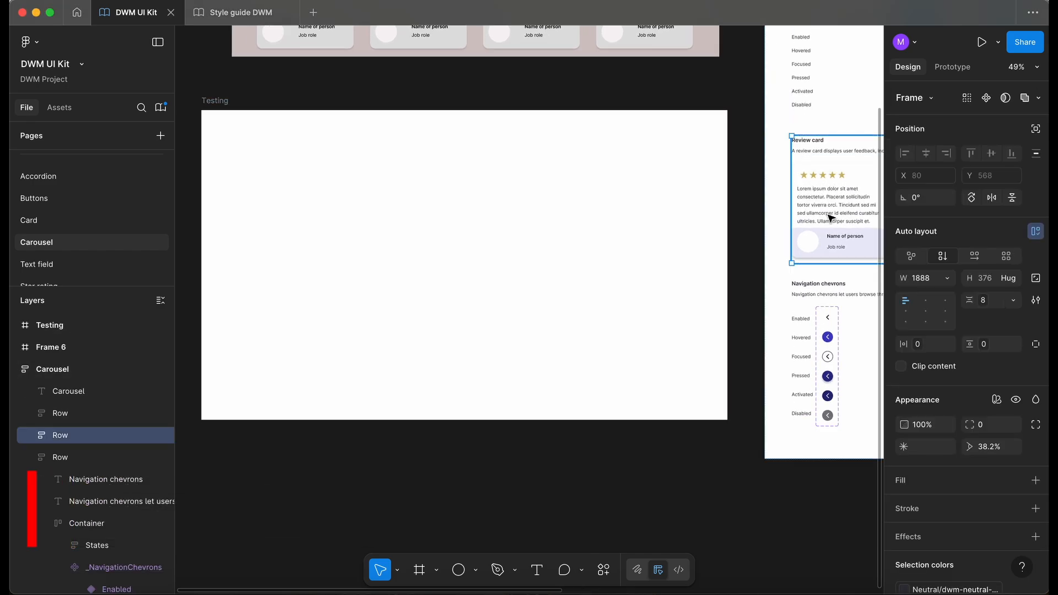
pyautogui.doubleClick(831, 217)
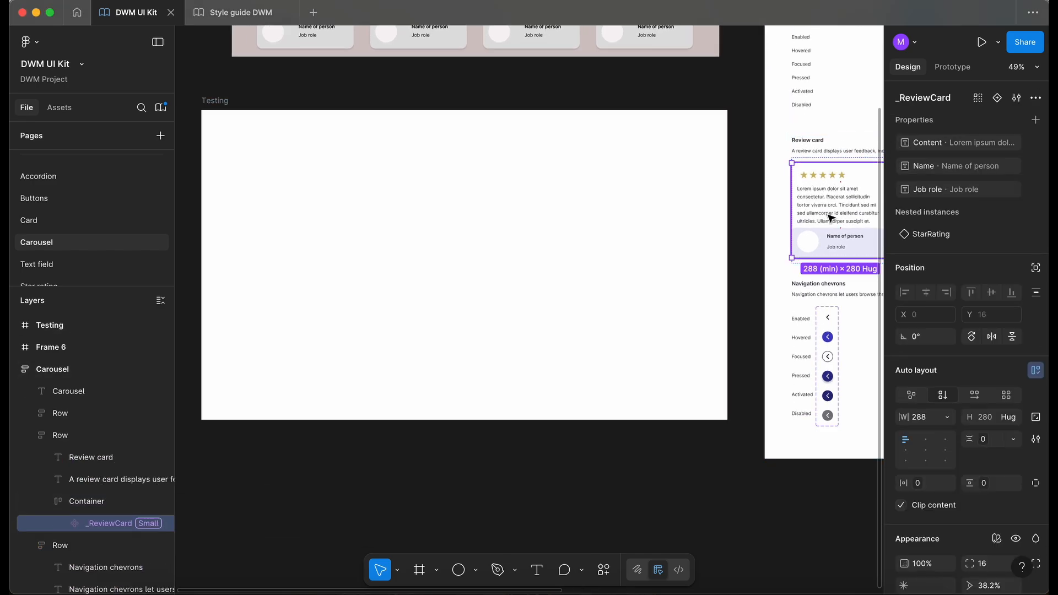
pyautogui.moveTo(833, 218); pyautogui.dragTo(349, 250)
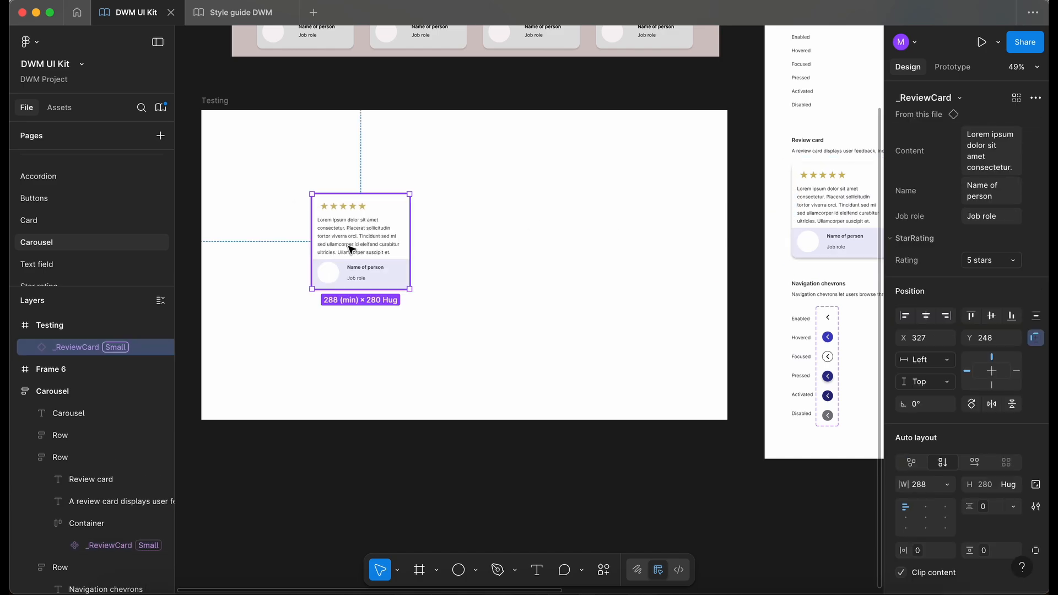
# Copy the Enabled navigation chevron into the Testing frame as an instance and place it beside the review card, vertically centred on it.
pyautogui.scroll(2, 349, 249)
pyautogui.click(823, 365)
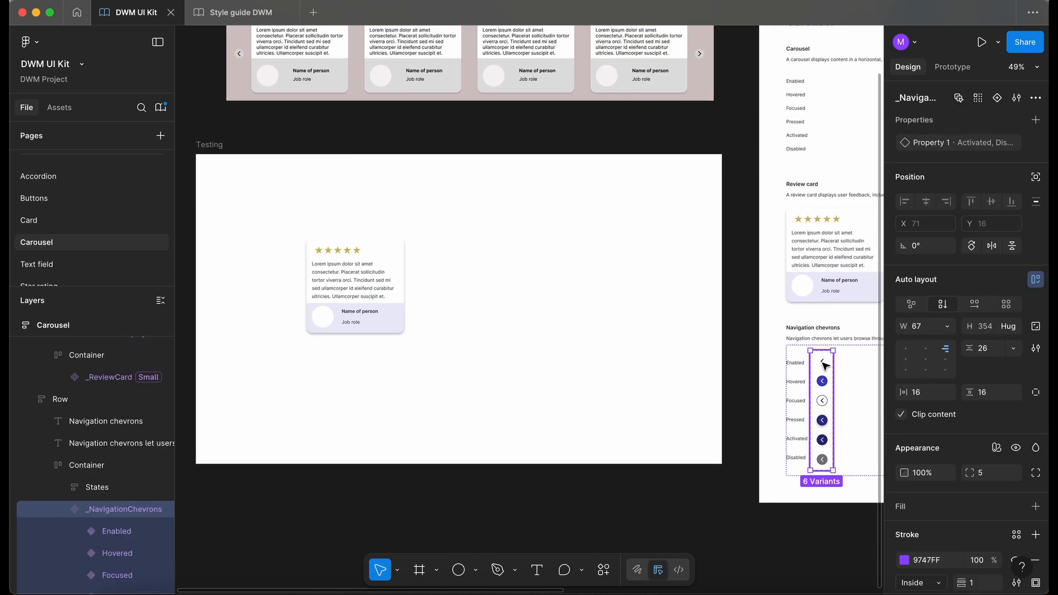
pyautogui.click(824, 365)
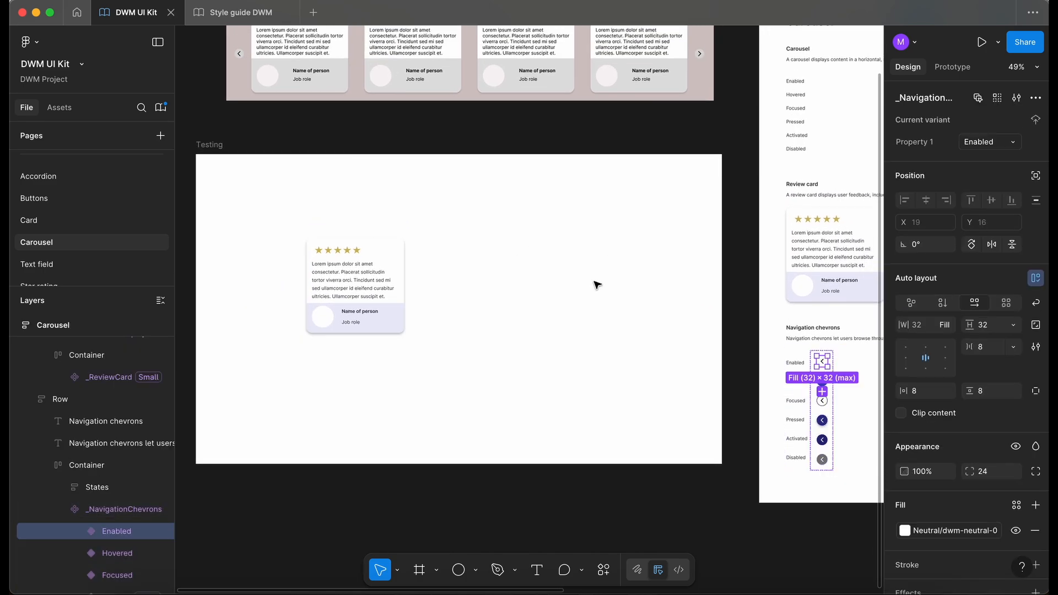
pyautogui.click(450, 266)
pyautogui.click(218, 146)
pyautogui.press('super+v')
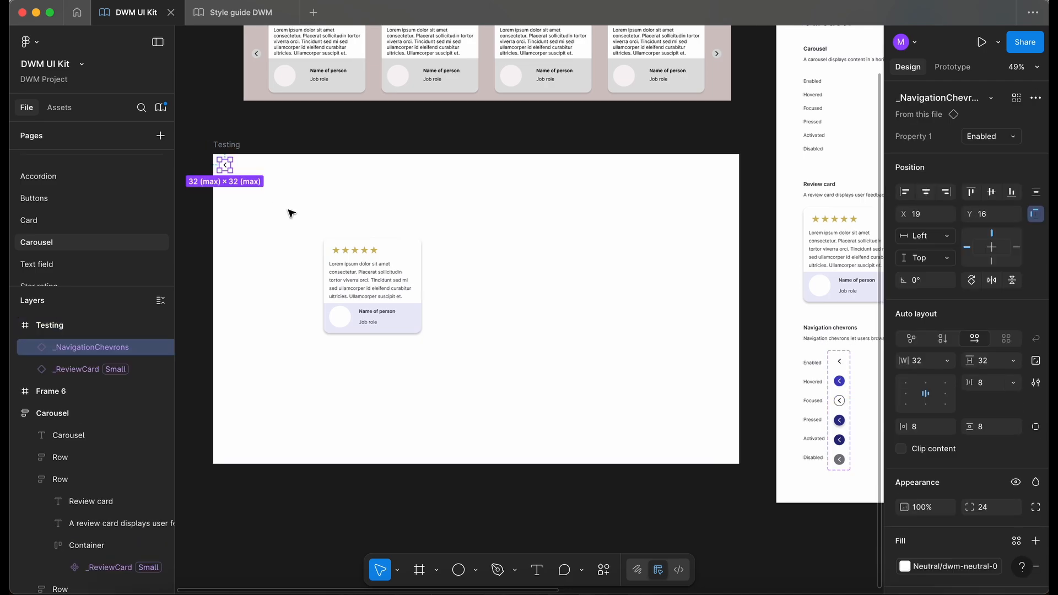
pyautogui.moveTo(228, 166); pyautogui.dragTo(368, 290)
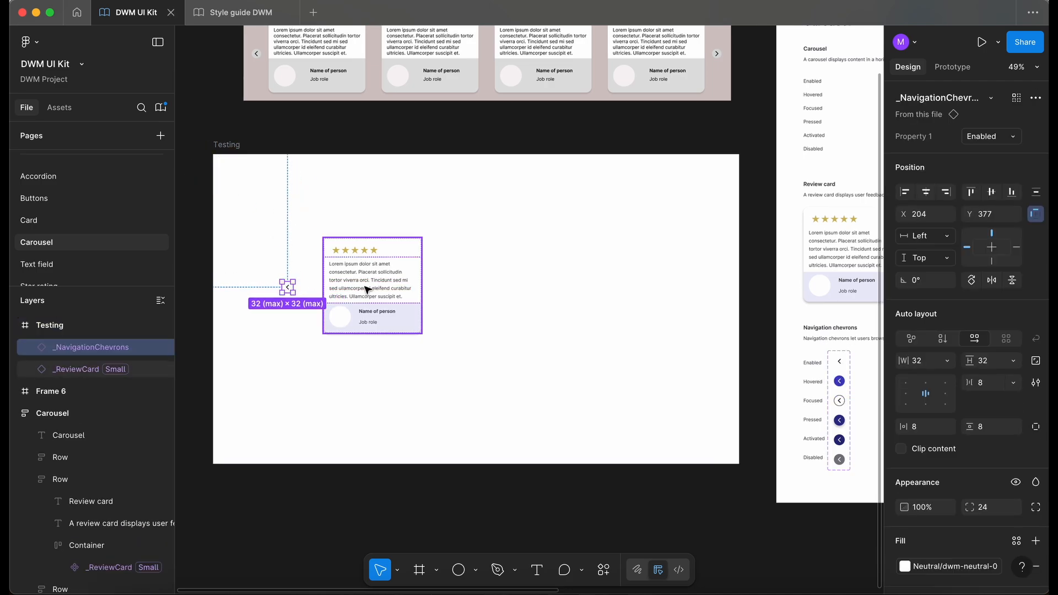
# Wrap the chevron and review card in an auto layout frame and move it into the Carousel section's container.
pyautogui.keyDown('shift'); pyautogui.click(371, 293); pyautogui.keyUp('shift')
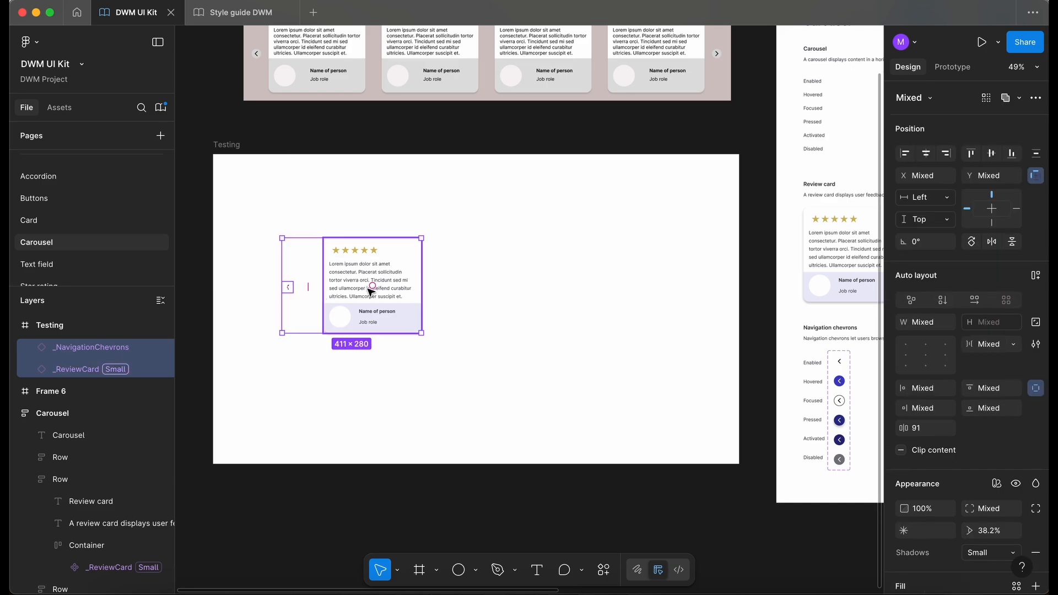
pyautogui.hotkey('shift', 'a')
pyautogui.scroll(-3, 367, 291)
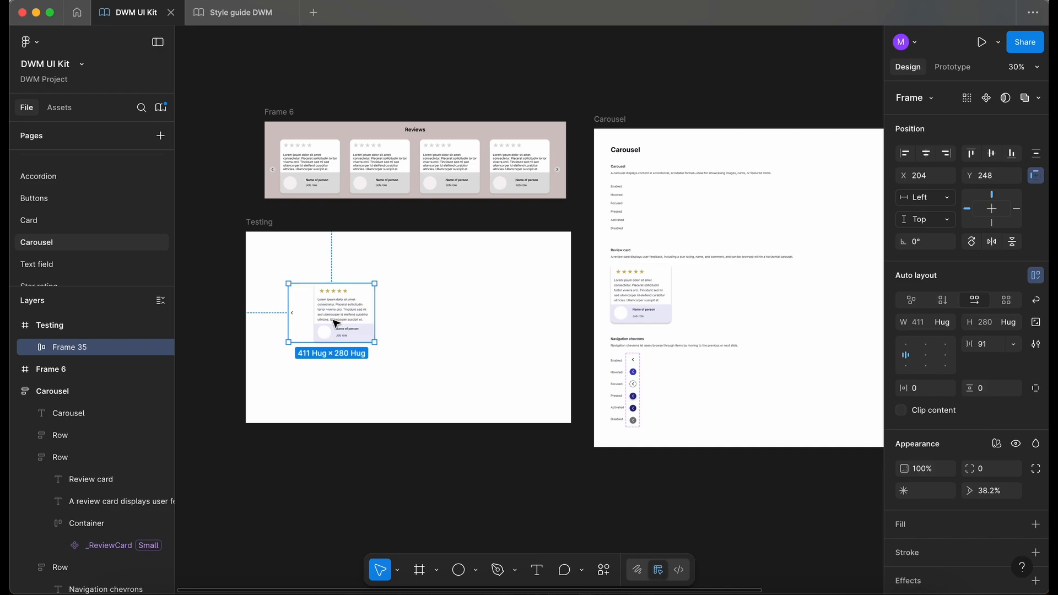
pyautogui.press('Delete')
pyautogui.keyDown('super'); pyautogui.click(655, 200); pyautogui.keyUp('super')
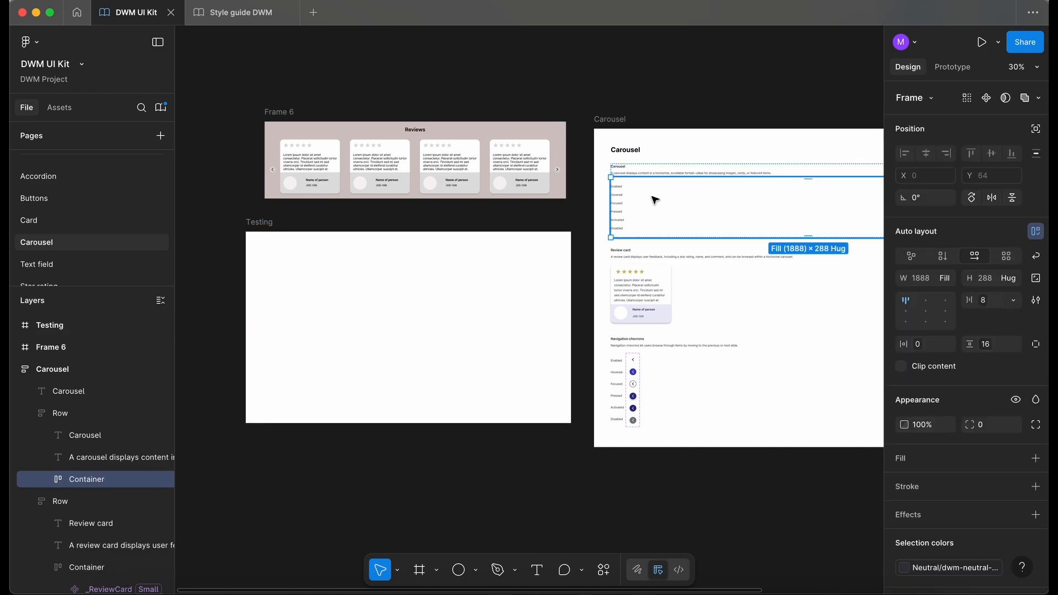
pyautogui.press('super+v')
# Delete the state labels from the Carousel section's container and rename the frame holding the chevron and card "Carousel".
pyautogui.keyDown('super'); pyautogui.click(620, 207); pyautogui.keyUp('super')
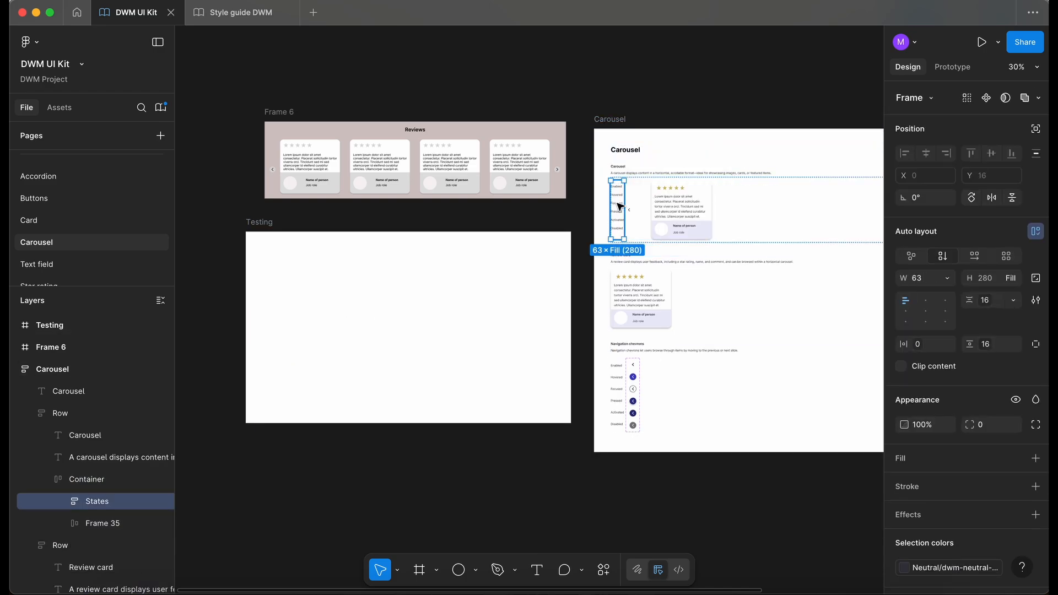
pyautogui.press('Delete')
pyautogui.scroll(5, 621, 206)
pyautogui.keyDown('super'); pyautogui.click(463, 206); pyautogui.keyUp('super')
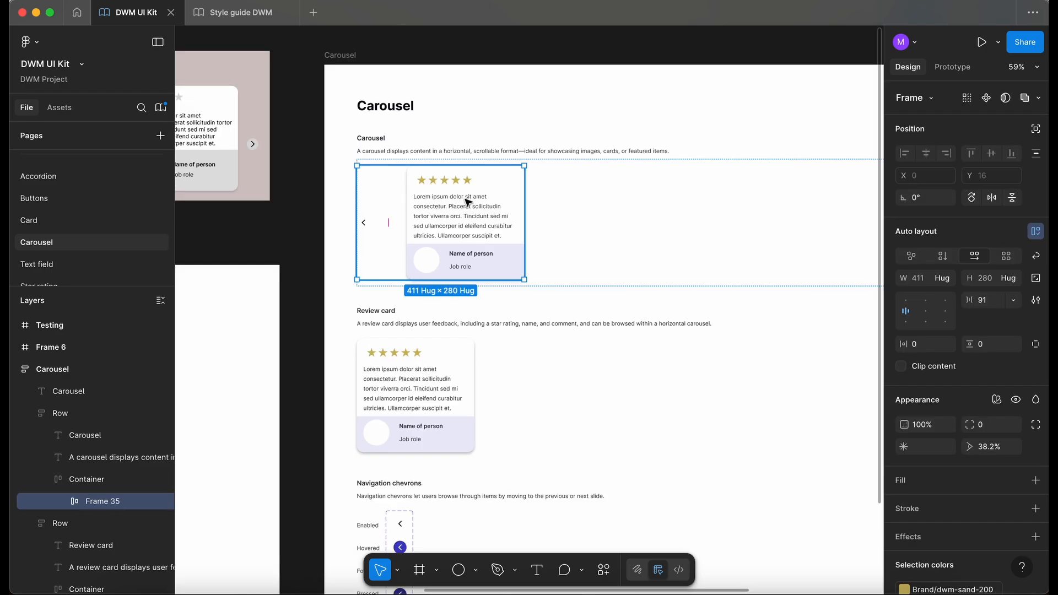
pyautogui.hscroll(2, 467, 202)
pyautogui.doubleClick(110, 501)
pyautogui.write('Carousel')
pyautogui.press('Return')
# Duplicate the chevron inside the carousel frame and place the copy after the review card.
pyautogui.press('Return')
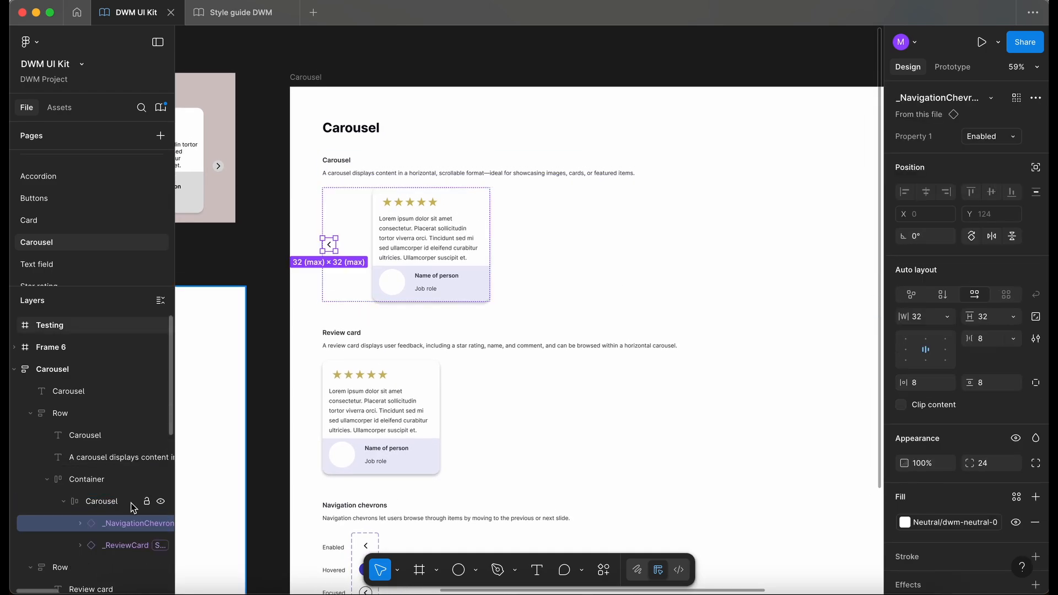
pyautogui.press('super+d')
pyautogui.press('Right')
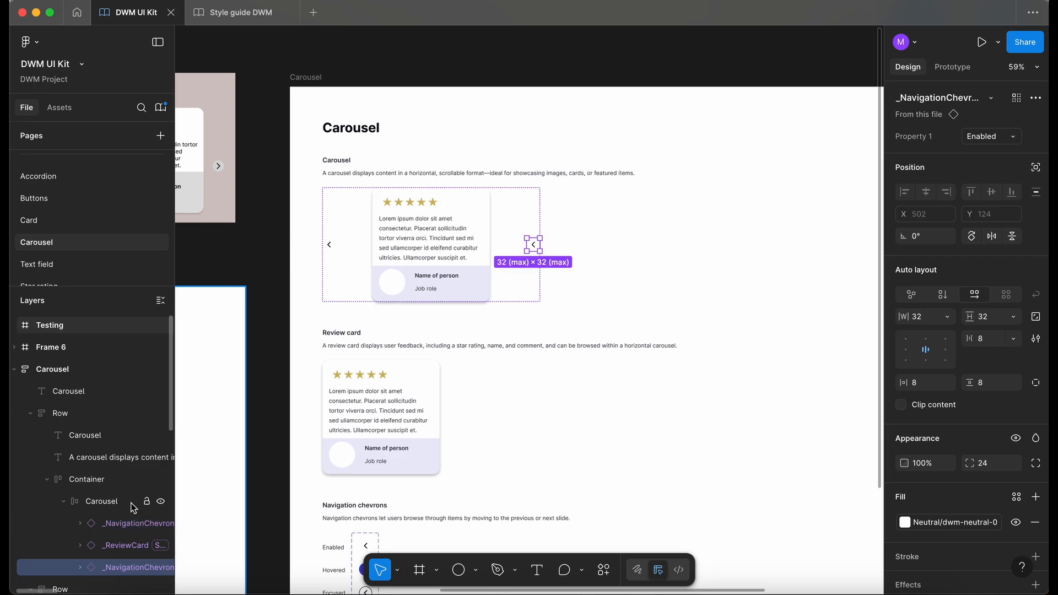
# Swap the icon of the duplicated chevron for chevron-right from the Style guide DWM icons.
pyautogui.press('Return')
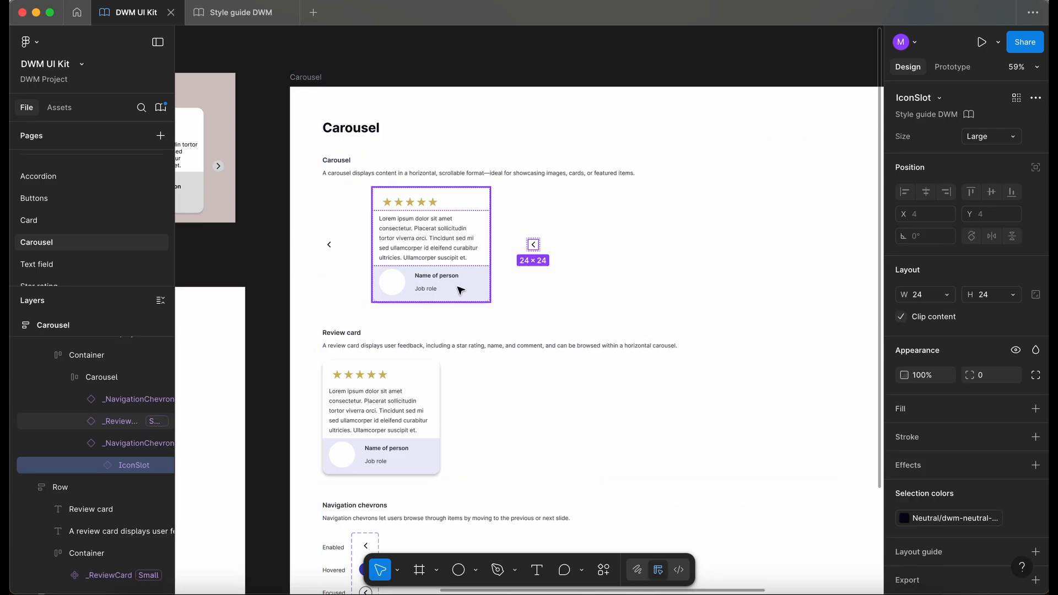
pyautogui.press('Return')
pyautogui.click(895, 162)
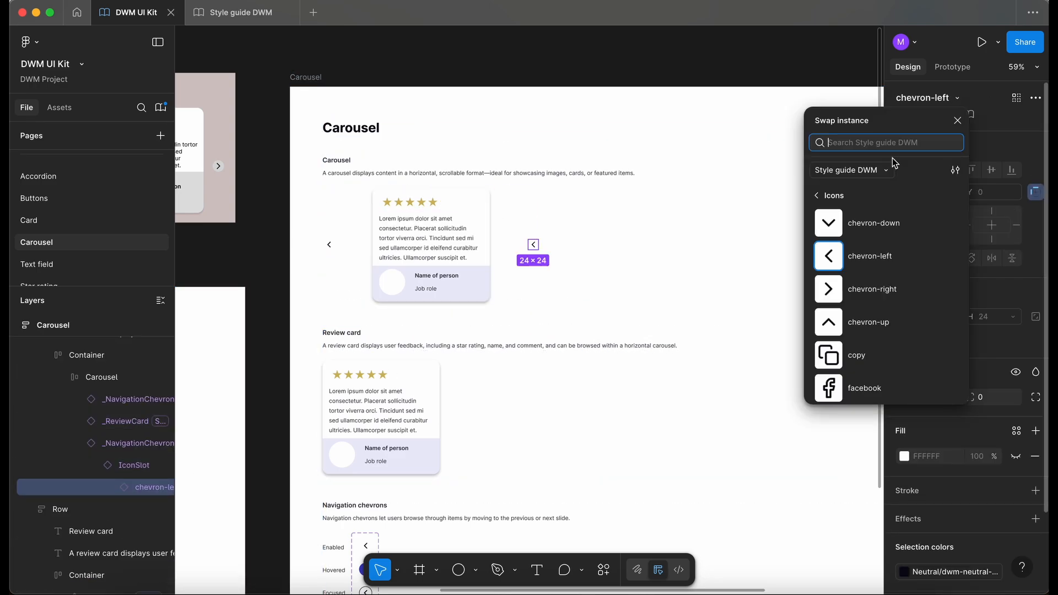
pyautogui.click(860, 289)
pyautogui.press('Escape')
# Rename the variant property of the navigation chevrons component set to "States".
pyautogui.scroll(-5, 461, 287)
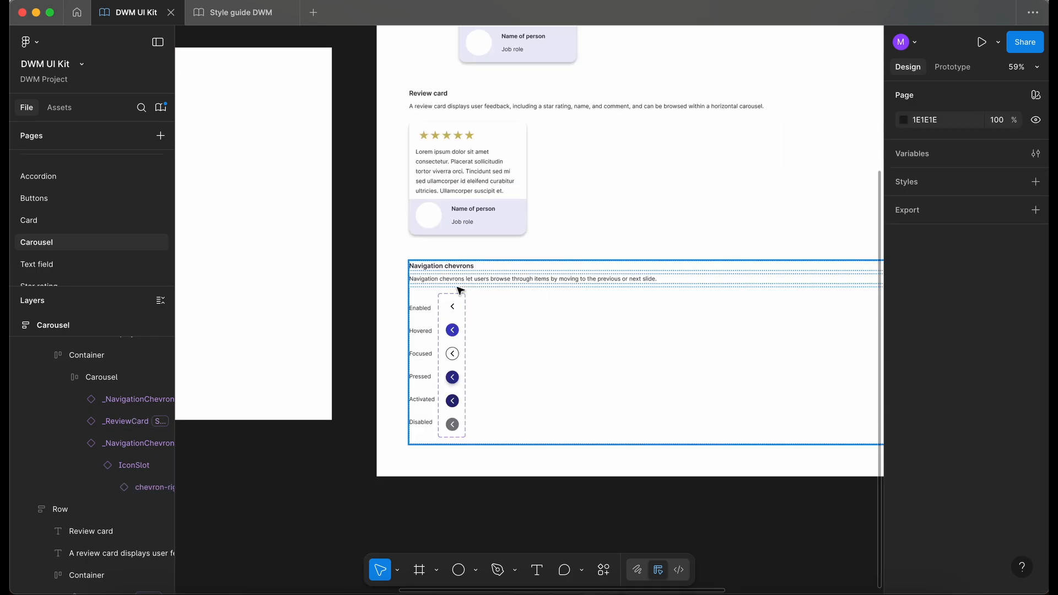
pyautogui.click(461, 304)
pyautogui.doubleClick(461, 304)
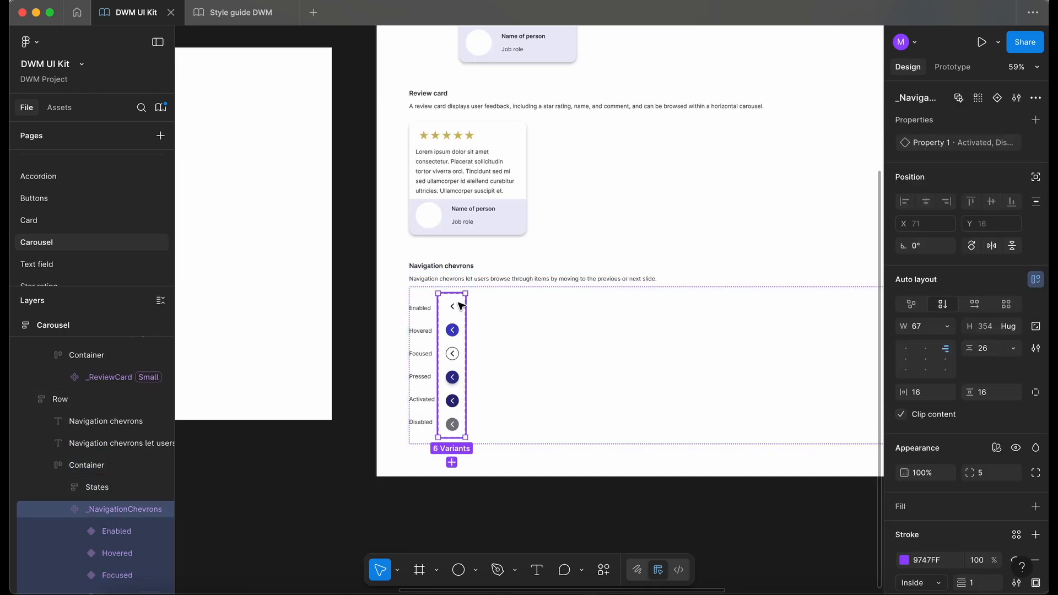
pyautogui.doubleClick(932, 144)
pyautogui.write('States')
pyautogui.press('Return')
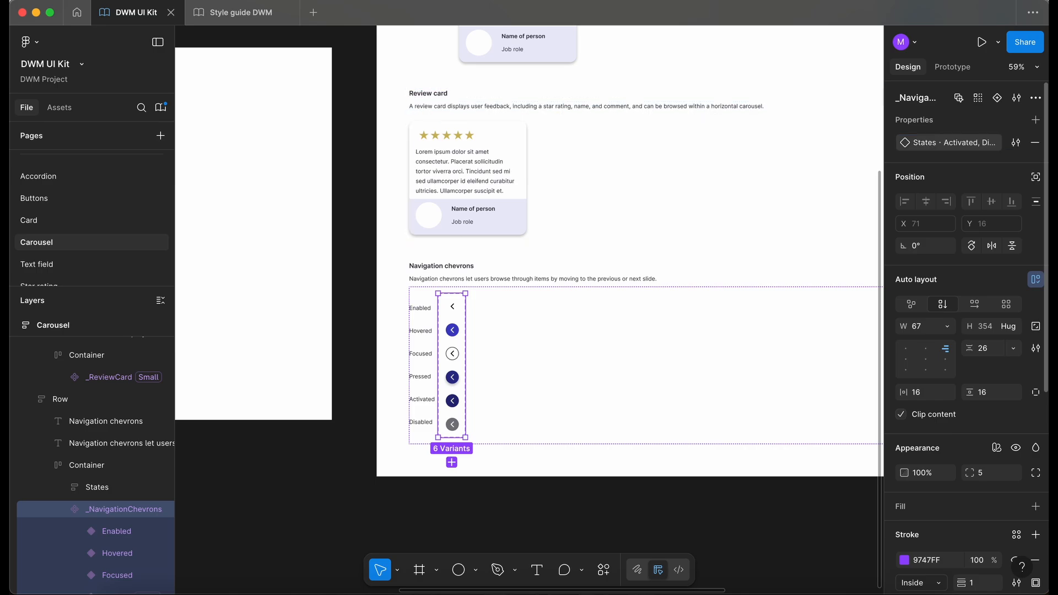
pyautogui.click(371, 288)
# Duplicate the review card in the carousel frame three times so four cards sit between the chevrons.
pyautogui.scroll(3, 370, 289)
pyautogui.scroll(1, 371, 288)
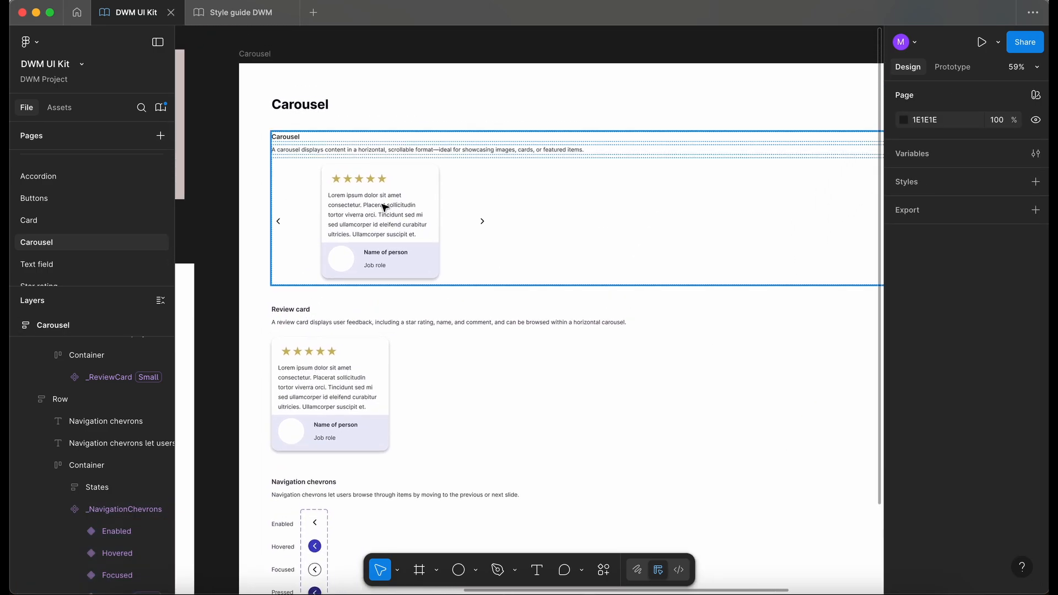
pyautogui.click(384, 207)
pyautogui.click(385, 207)
pyautogui.click(384, 207)
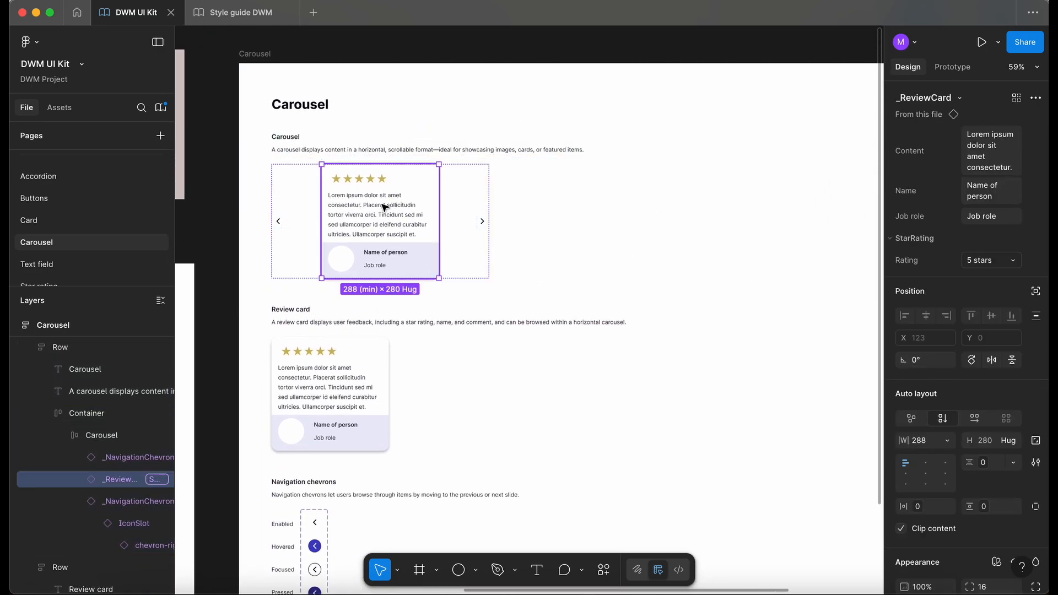
pyautogui.hotkey('ctrl', 'd')
pyautogui.hotkey('ctrl', 'd')
pyautogui.hotkey('ctrl', 'd')
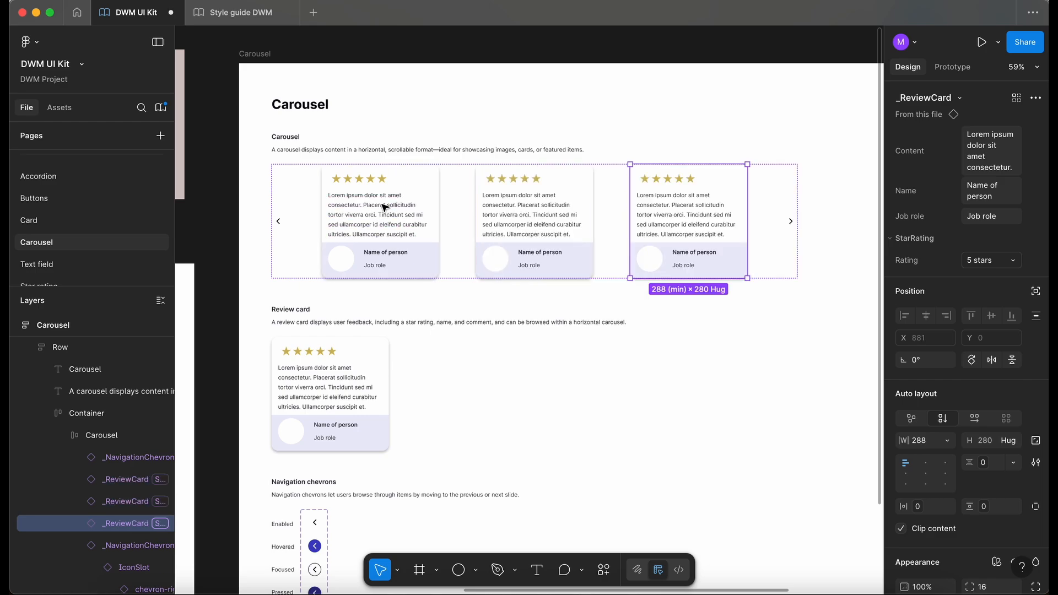
# Make the carousel frame and its review cards fill the container's width, with a gap of 80 between items.
pyautogui.scroll(-5, 385, 207)
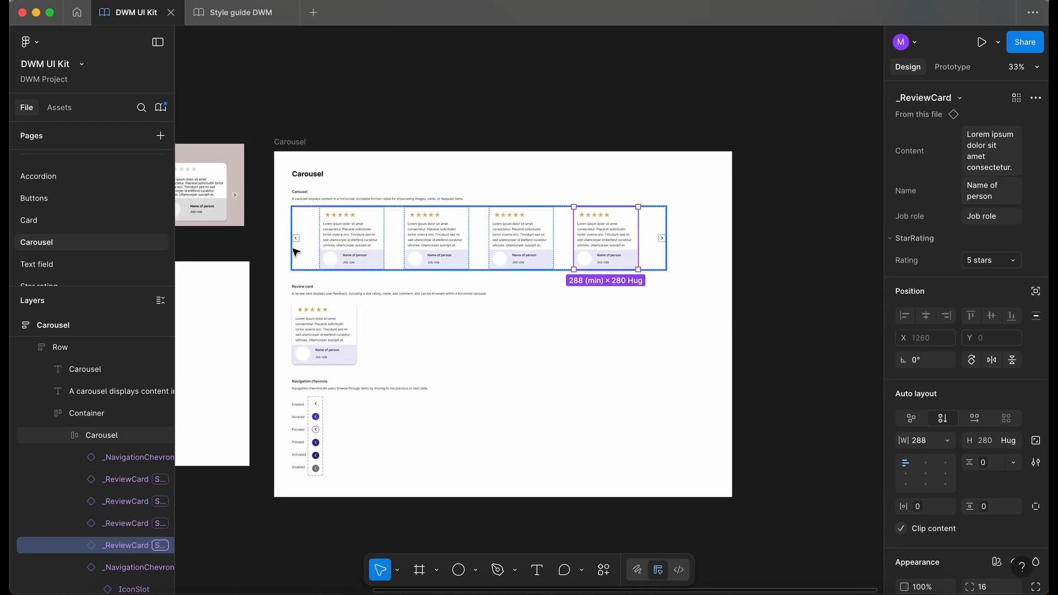
pyautogui.click(95, 436)
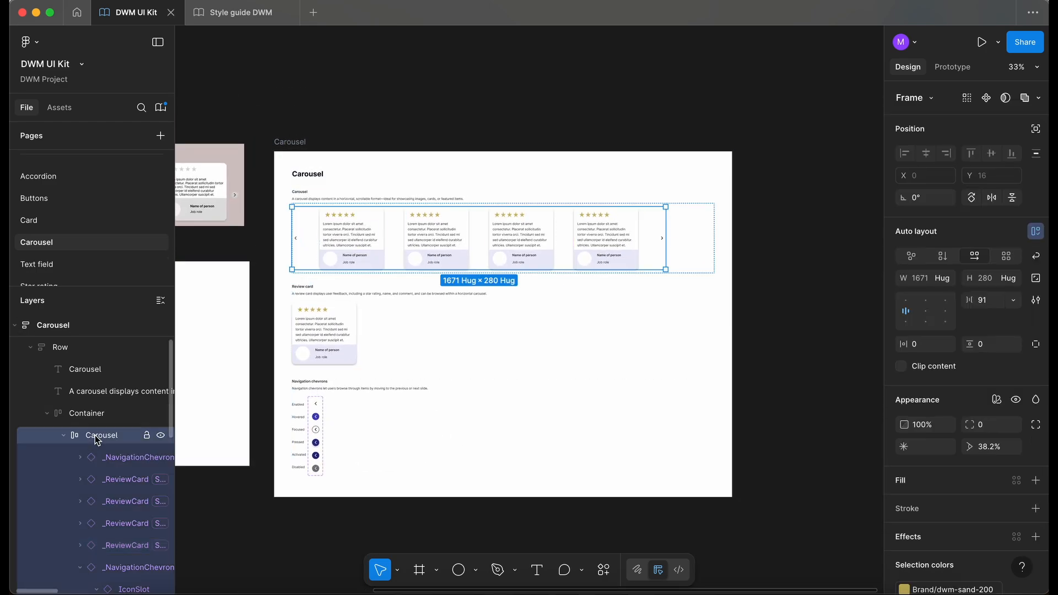
pyautogui.click(943, 278)
pyautogui.click(955, 294)
# Group the carousel's four review cards in an auto layout frame named "Reviews".
pyautogui.scroll(3, 472, 239)
pyautogui.click(501, 246)
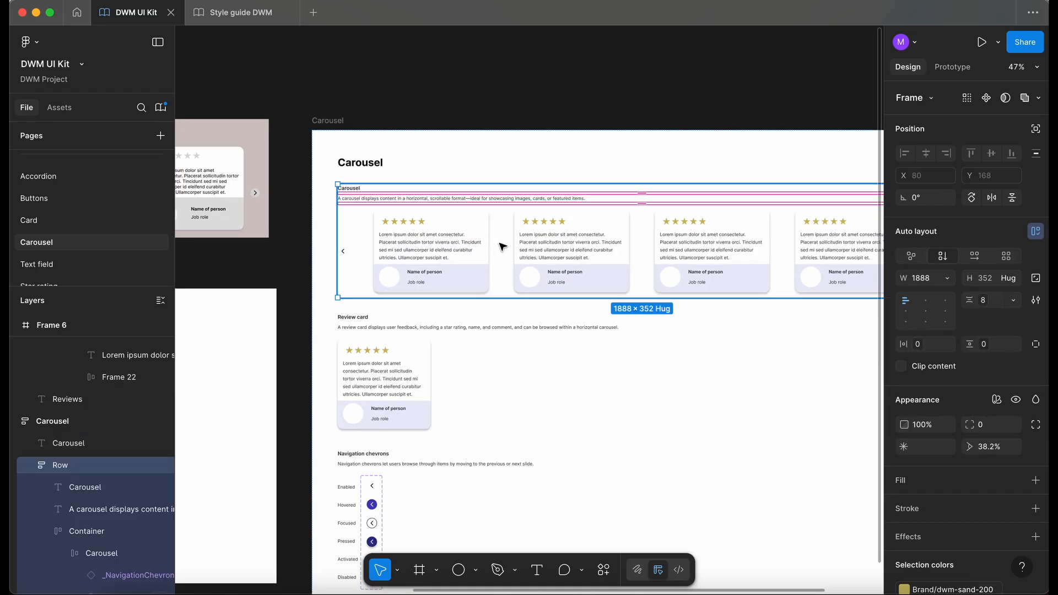
pyautogui.hscroll(4, 501, 245)
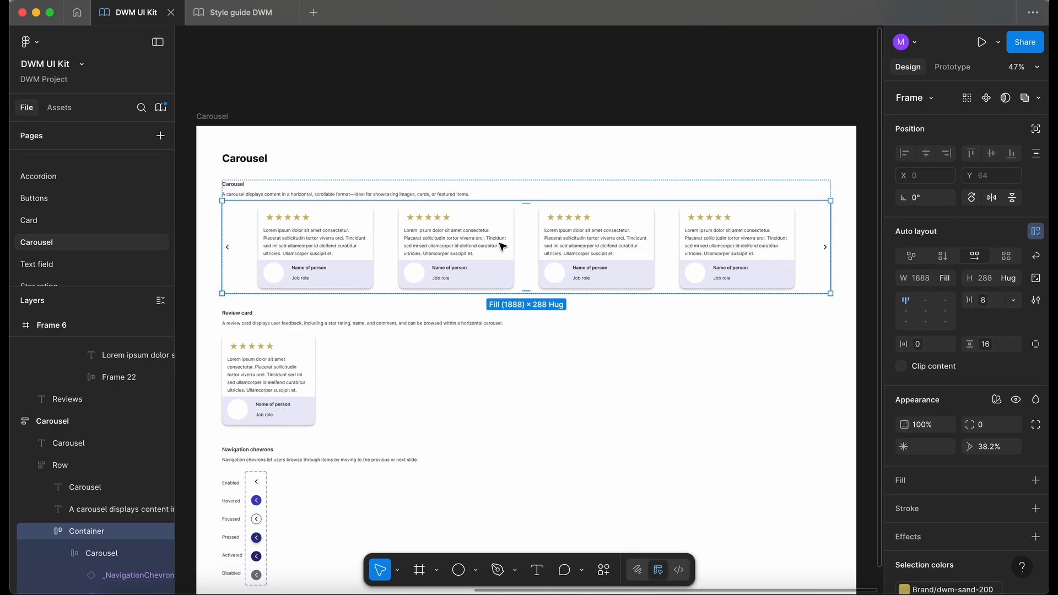
pyautogui.click(320, 248)
pyautogui.click(325, 248)
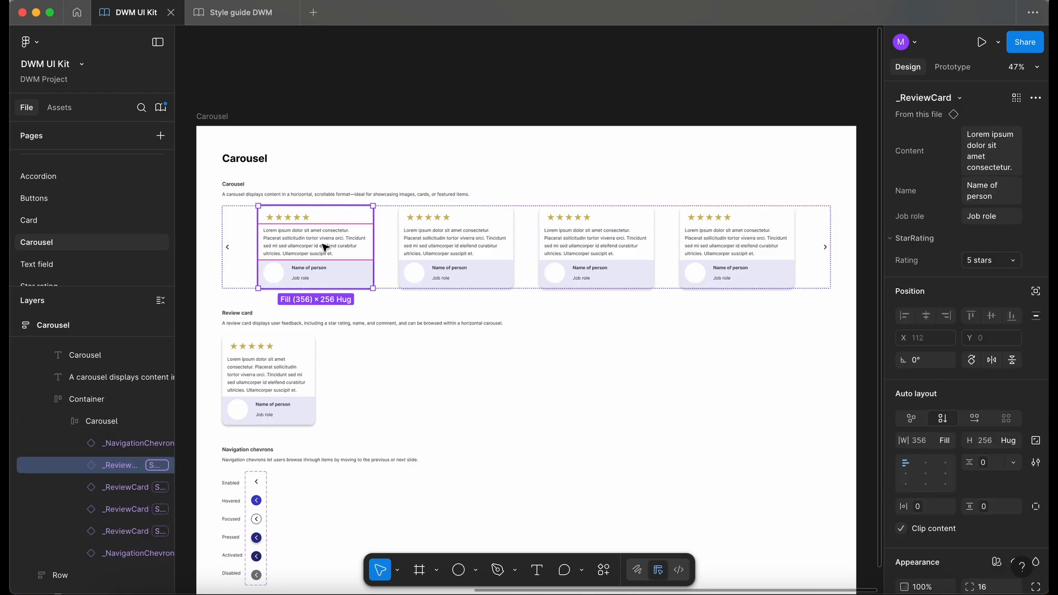
pyautogui.keyDown('shift'); pyautogui.click(451, 239); pyautogui.keyUp('shift')
pyautogui.keyDown('shift'); pyautogui.click(643, 253); pyautogui.keyUp('shift')
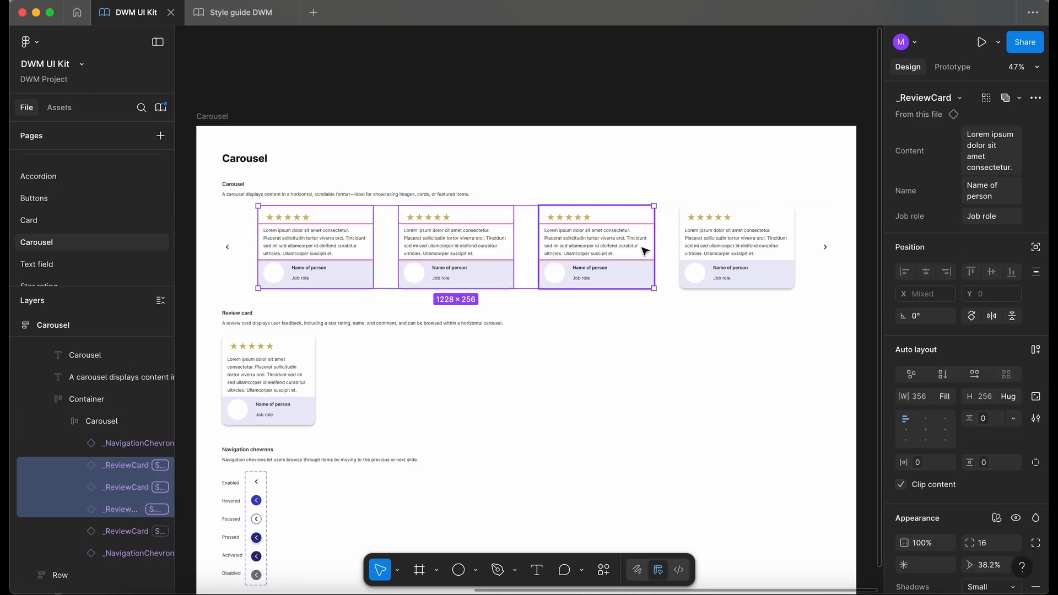
pyautogui.keyDown('shift'); pyautogui.click(752, 257); pyautogui.keyUp('shift')
pyautogui.hotkey('shift', 'a')
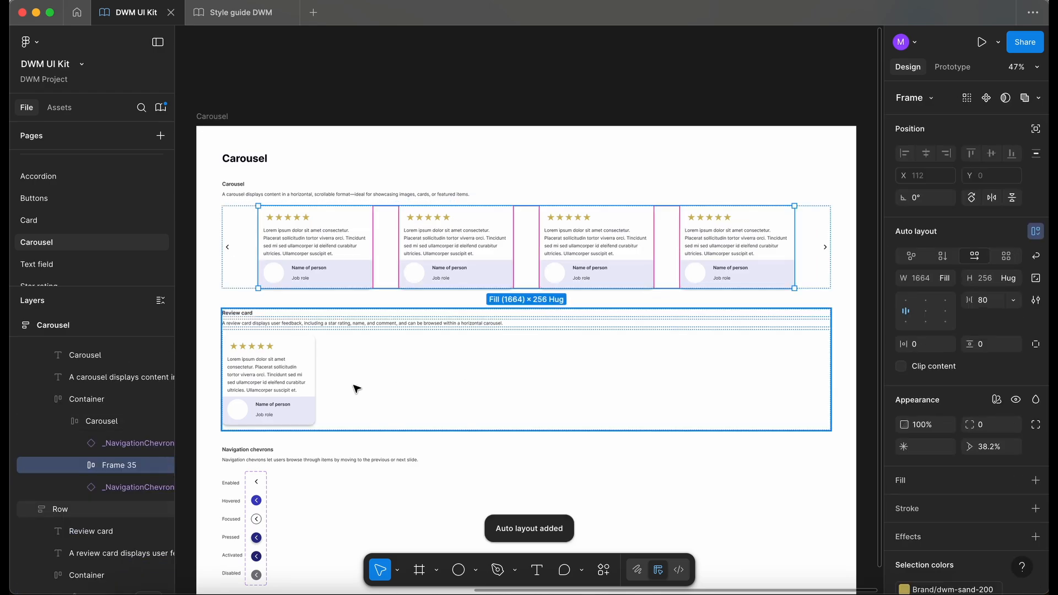
pyautogui.doubleClick(128, 467)
pyautogui.write('Reviews')
pyautogui.press('Return')
# Set the gap between the cards in the Reviews frame to the 48px spacing variable.
pyautogui.click(1014, 299)
pyautogui.click(970, 342)
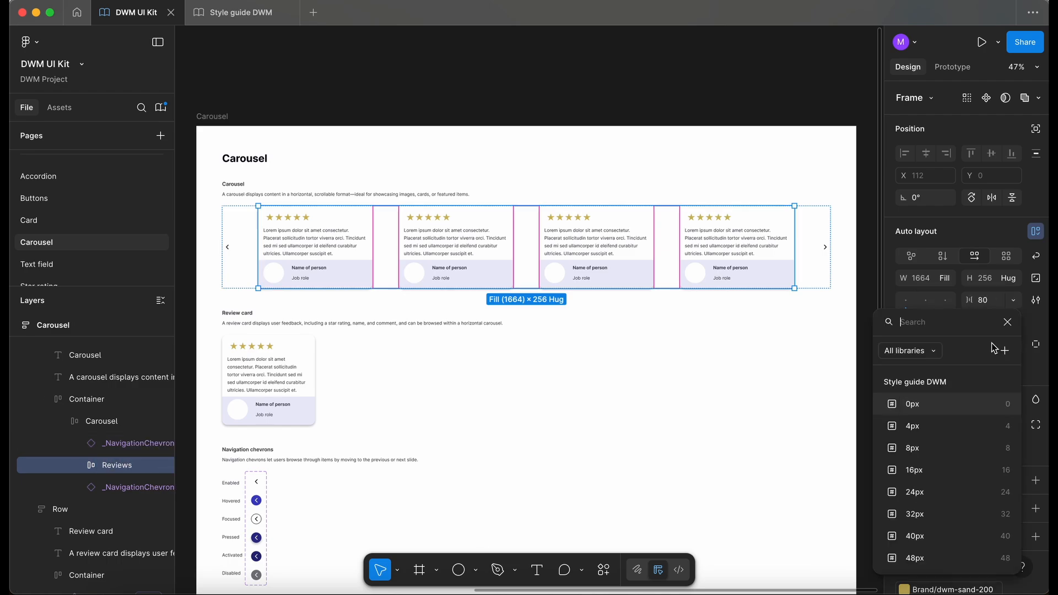
pyautogui.scroll(-2, 946, 502)
pyautogui.click(933, 496)
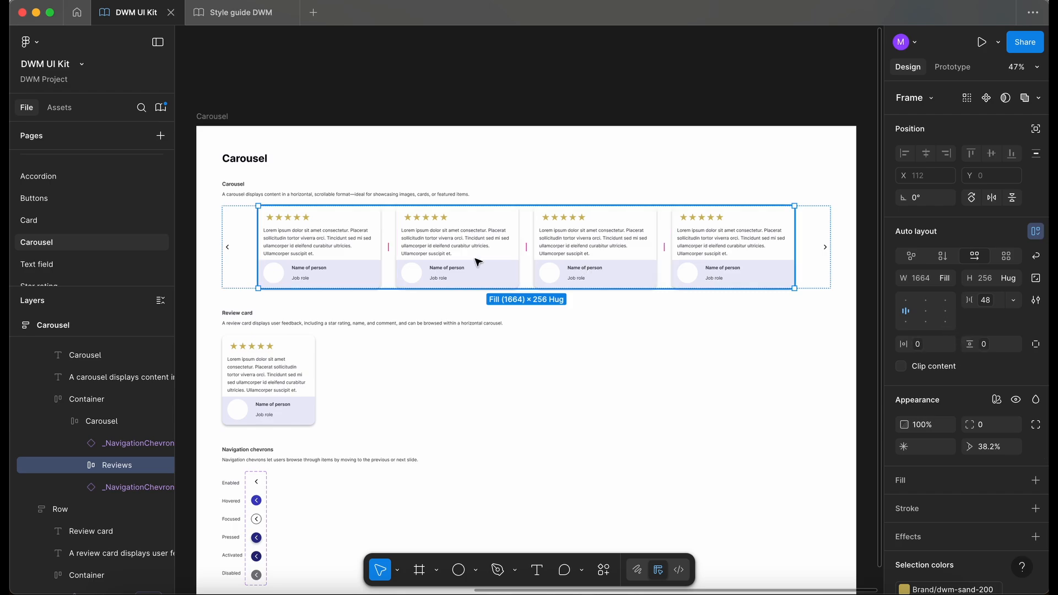
# Set the Carousel frame's gap between the chevrons and the Reviews frame to the 24px spacing variable.
pyautogui.click(242, 274)
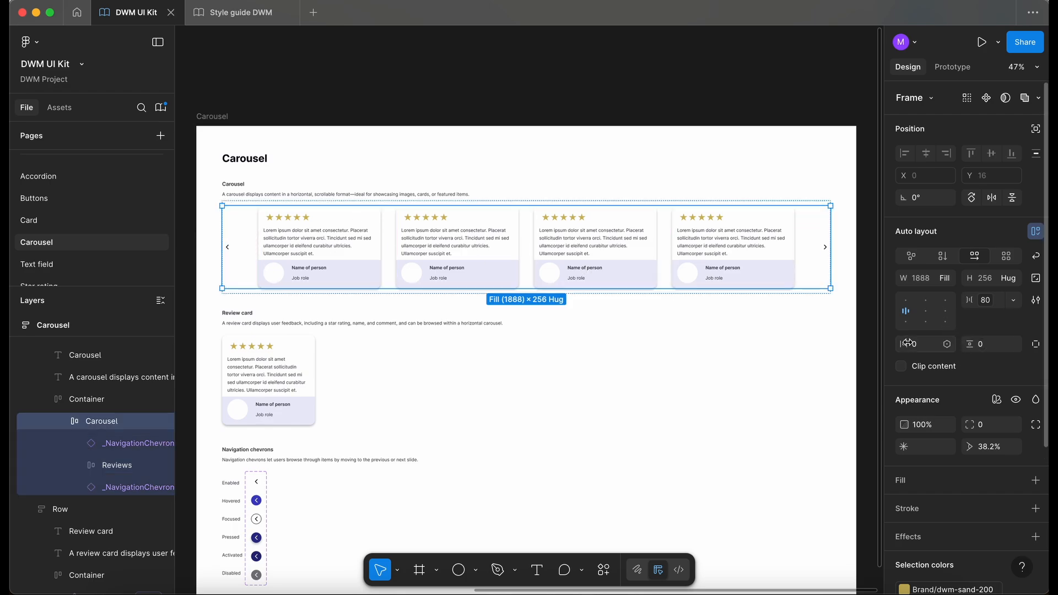
pyautogui.click(1000, 300)
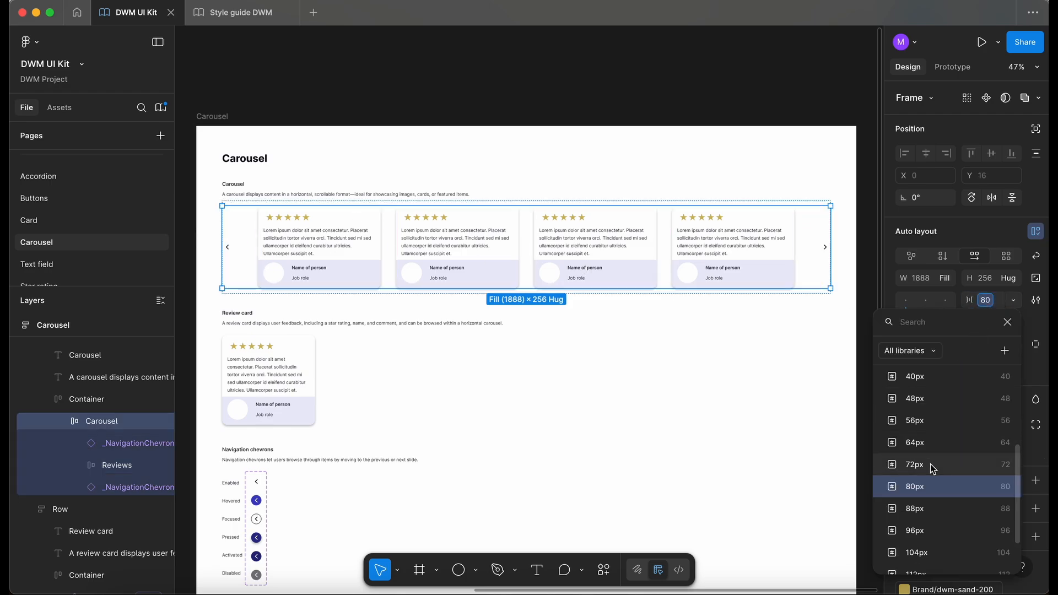
pyautogui.click(929, 414)
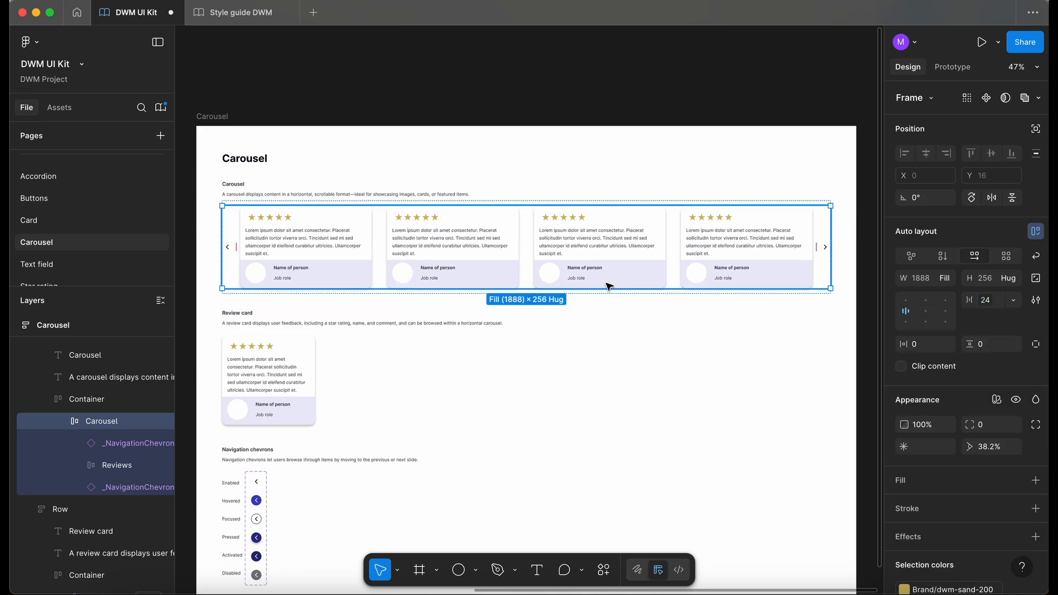
pyautogui.scroll(1, 146, 437)
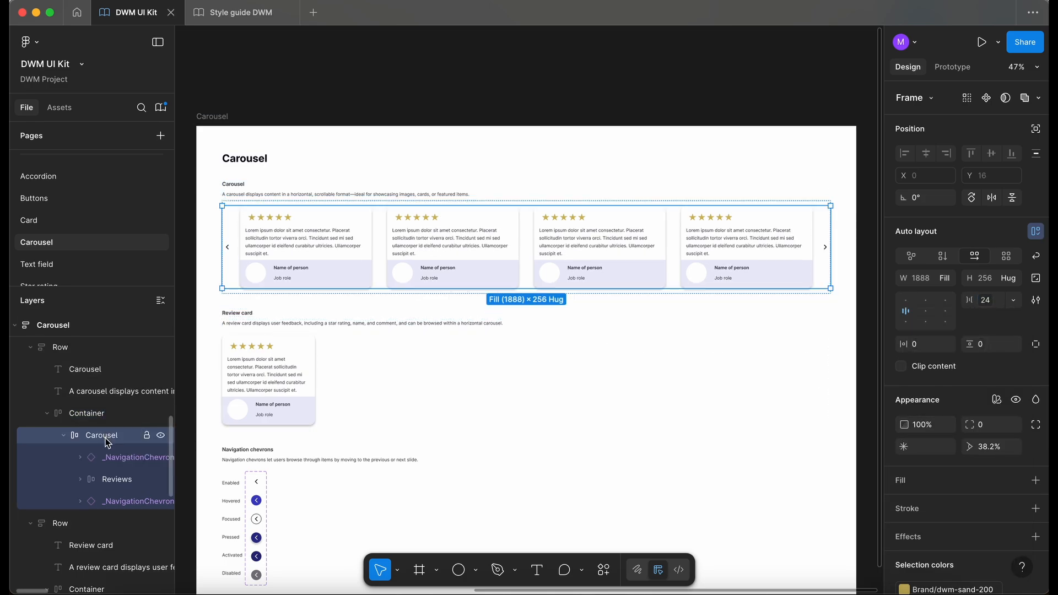
# Turn the Carousel frame holding the chevrons and the Reviews frame into a component.
pyautogui.click(117, 480)
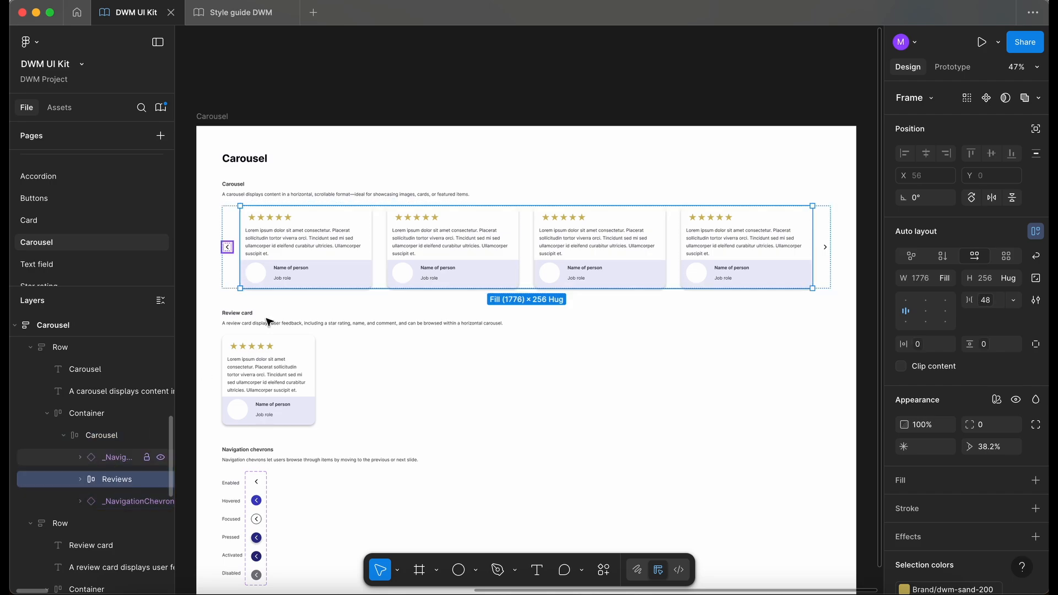
pyautogui.hscroll(-10, 206, 377)
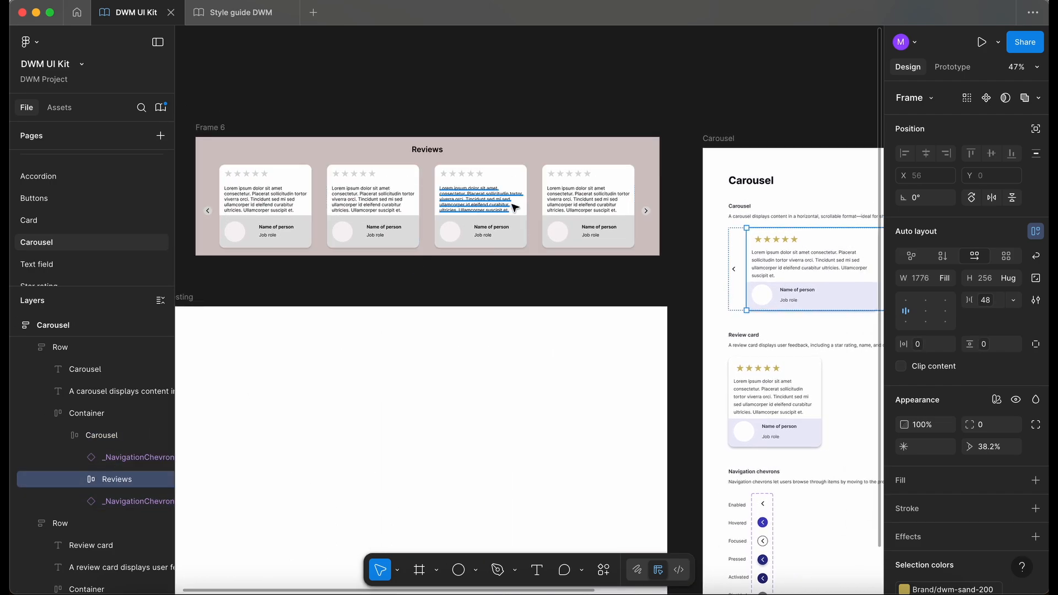
pyautogui.doubleClick(507, 207)
pyautogui.press('super+z')
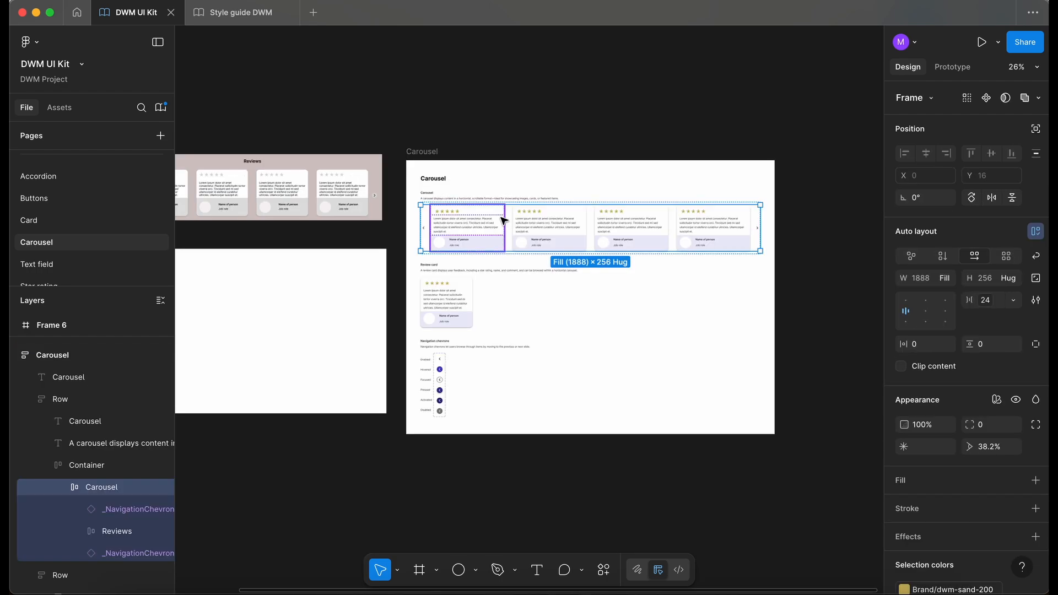
pyautogui.press('super+alt+k')
# Place an instance of the Carousel component on the empty canvas below the Testing frame.
pyautogui.hscroll(-2, 502, 220)
pyautogui.scroll(-1, 503, 220)
pyautogui.hscroll(-2, 502, 220)
pyautogui.scroll(-1, 502, 220)
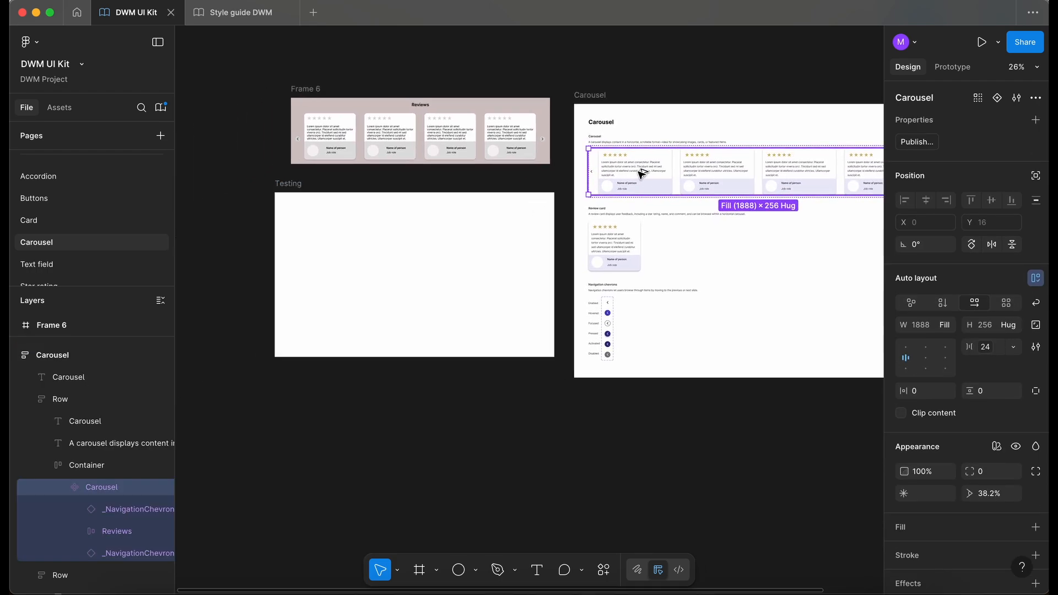
pyautogui.moveTo(626, 193); pyautogui.dragTo(303, 449)
# Draw a frame of about 2283 by 586 around the carousel instance on the canvas.
pyautogui.scroll(-2, 303, 449)
pyautogui.hscroll(-1, 303, 449)
pyautogui.press('f')
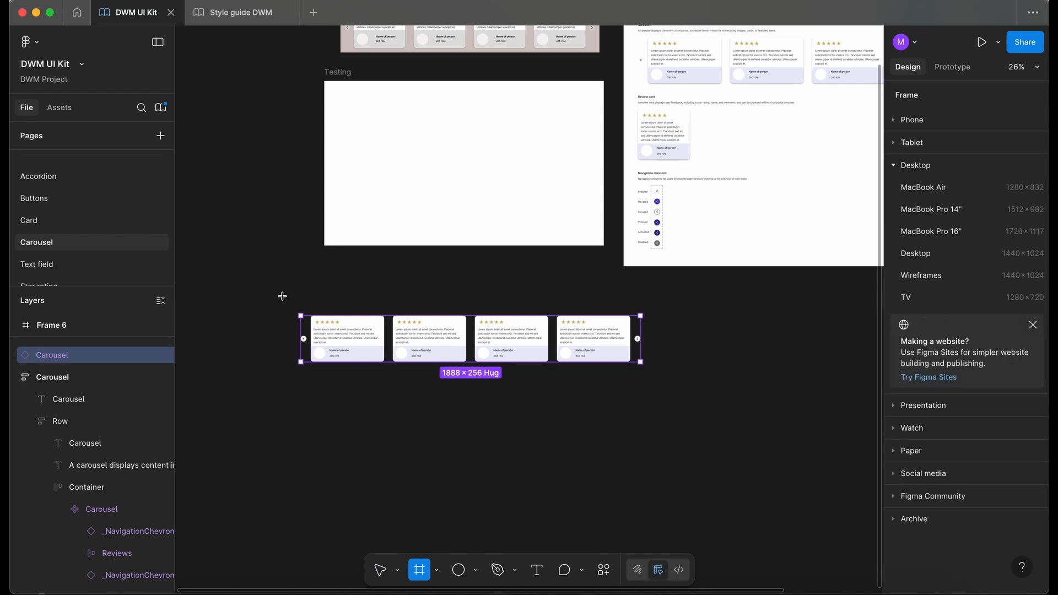
pyautogui.moveTo(276, 292); pyautogui.dragTo(688, 398)
# Delete the empty Testing frame.
pyautogui.click(335, 72)
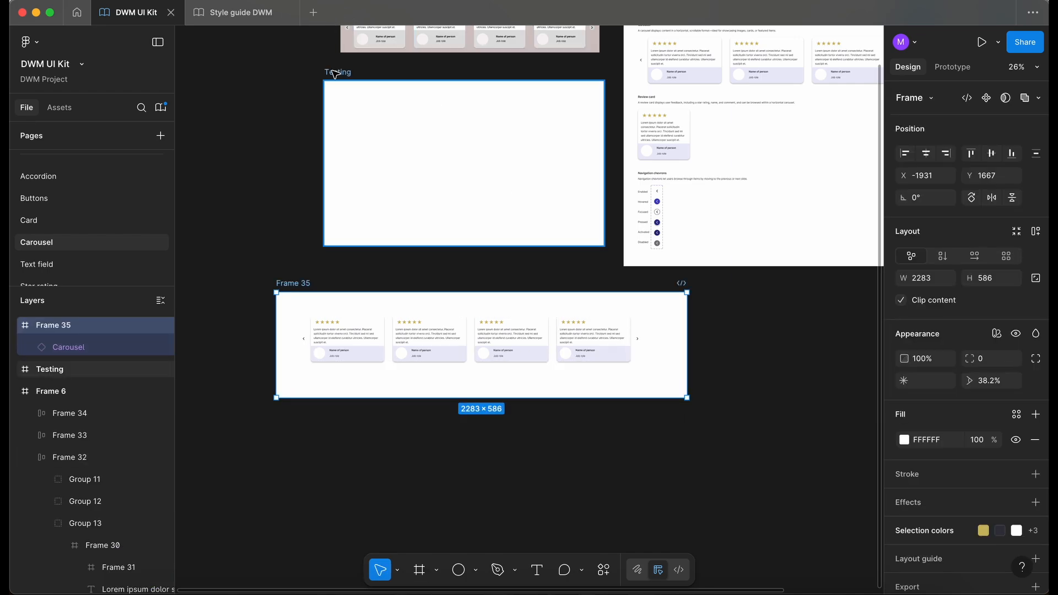
pyautogui.press('Delete')
pyautogui.scroll(5, 318, 343)
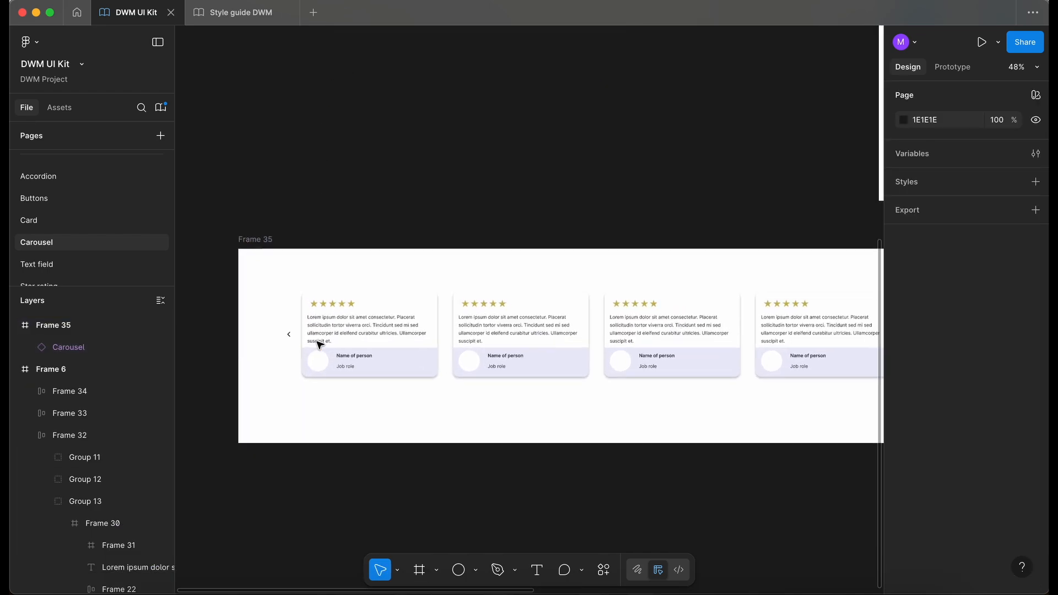
# Add auto layout to Frame 35 and make the carousel instance fill the frame's width.
pyautogui.scroll(-3, 318, 342)
pyautogui.click(258, 252)
pyautogui.hotkey('shift', 'a')
pyautogui.click(496, 319)
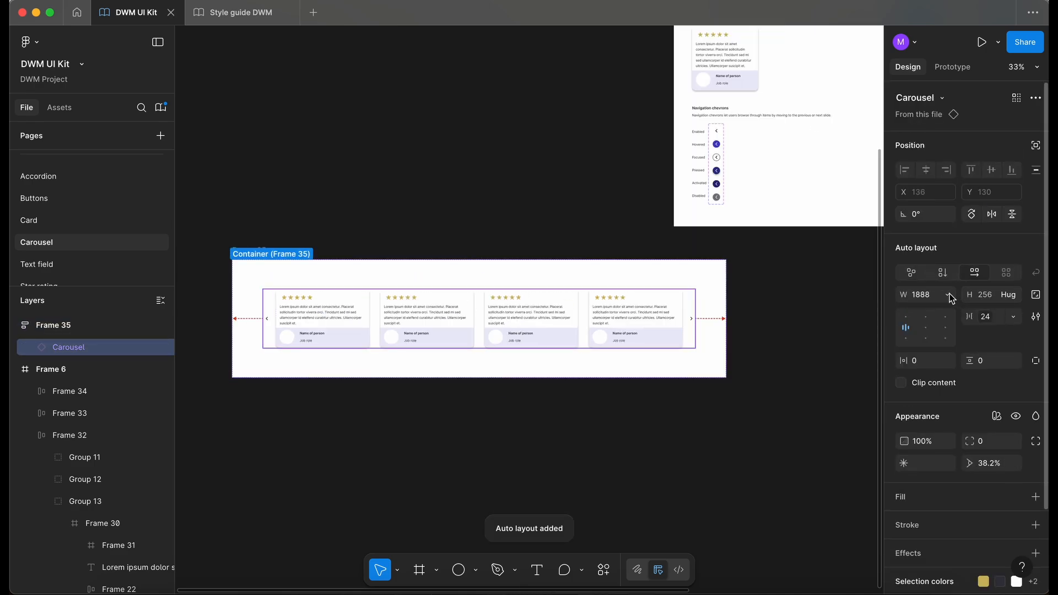
# Hide the first review card in the carousel instance to test how the others resize, and show it again.
pyautogui.doubleClick(350, 318)
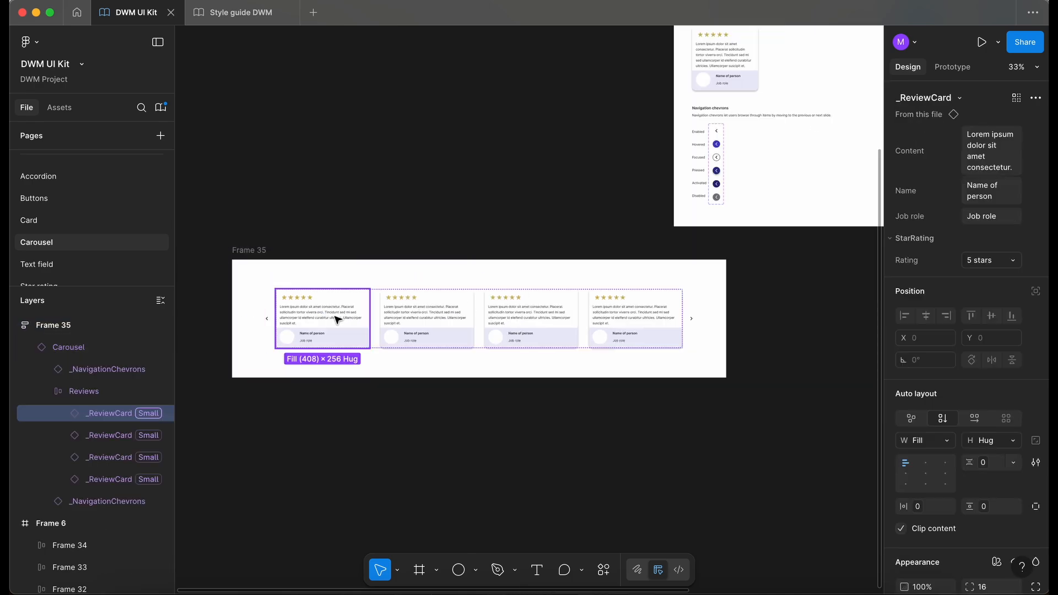
pyautogui.scroll(2, 341, 317)
pyautogui.press('super+shift+h')
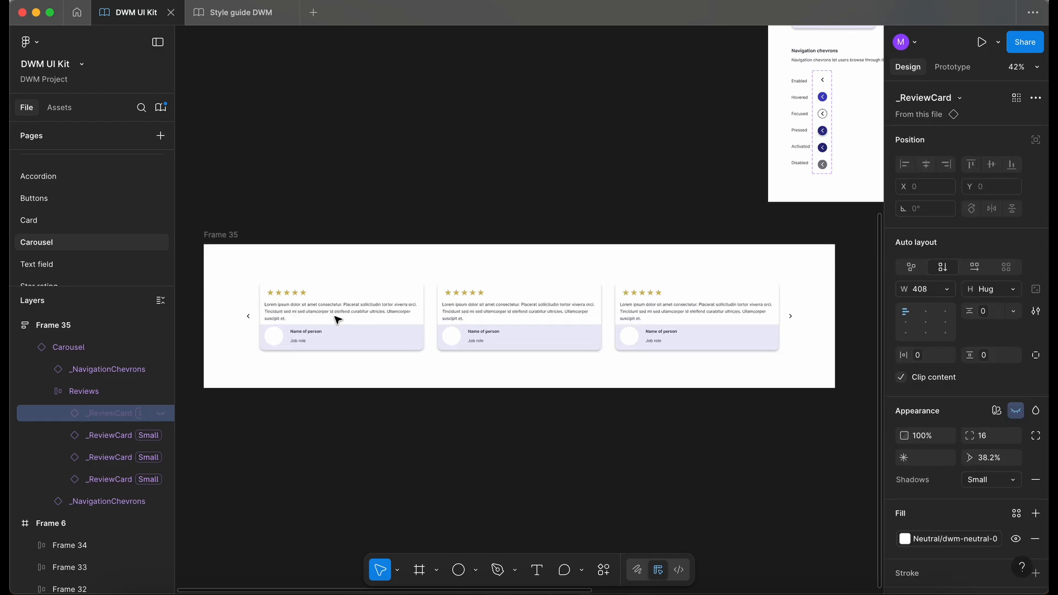
pyautogui.press('super+shift+h')
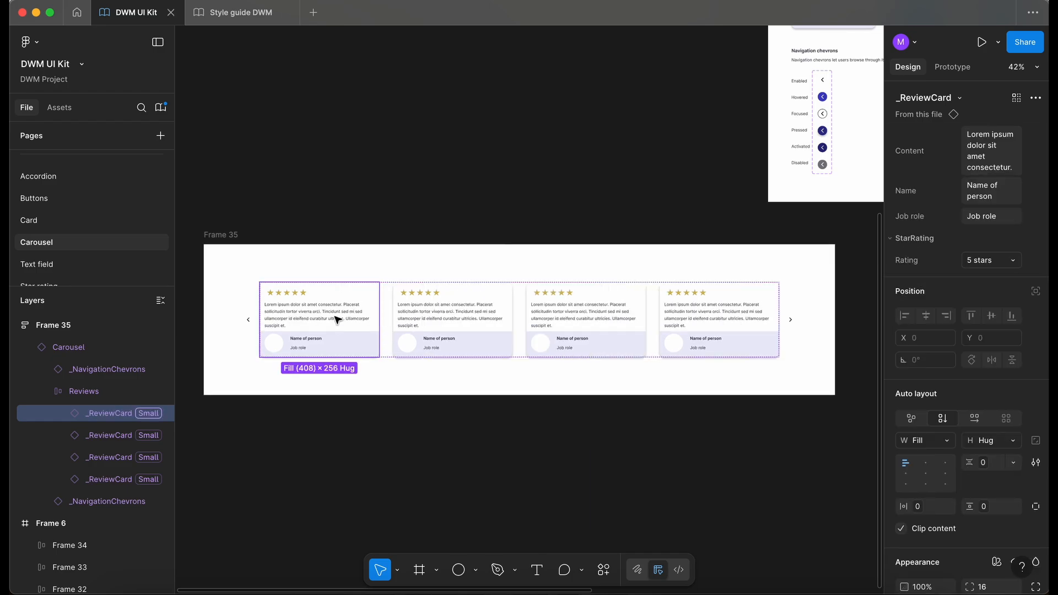
# Hide the first two review cards together to test the carousel's resizing, and make both visible again.
pyautogui.keyDown('shift'); pyautogui.click(491, 345); pyautogui.keyUp('shift')
pyautogui.press('super+shift+h')
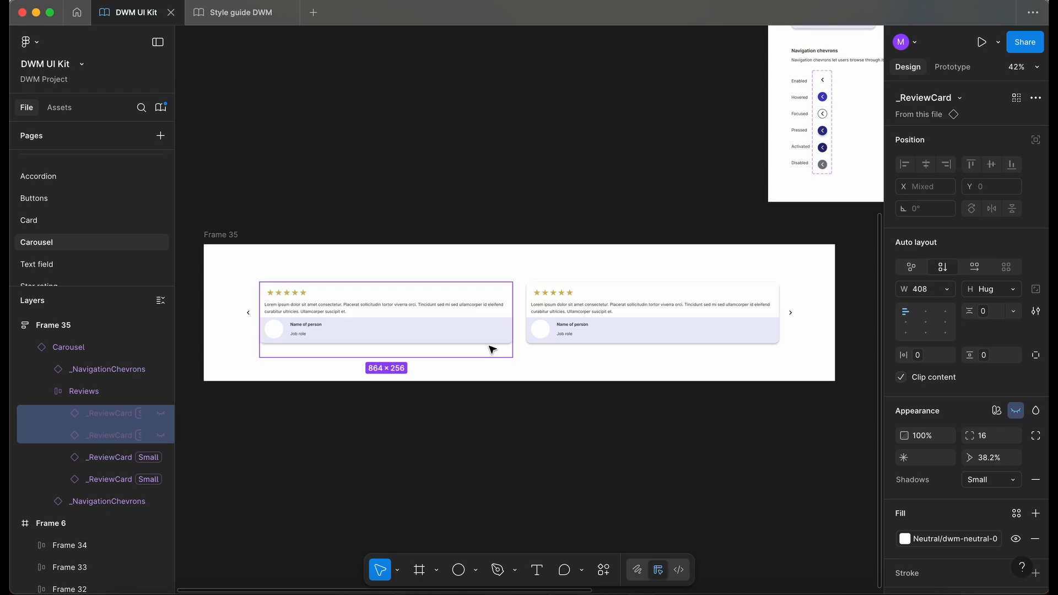
pyautogui.press('super+shift+h')
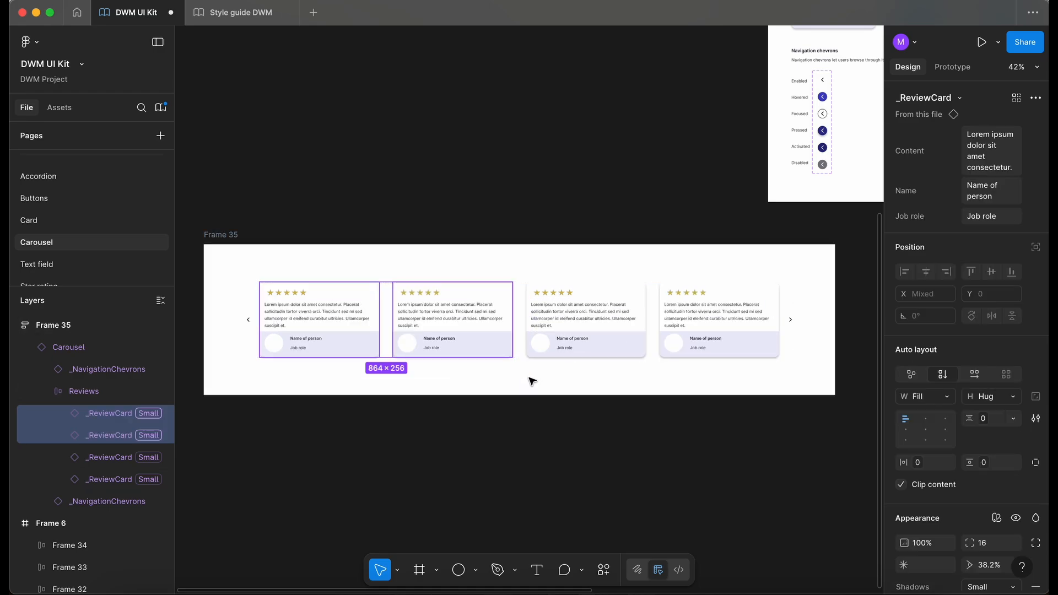
pyautogui.click(484, 449)
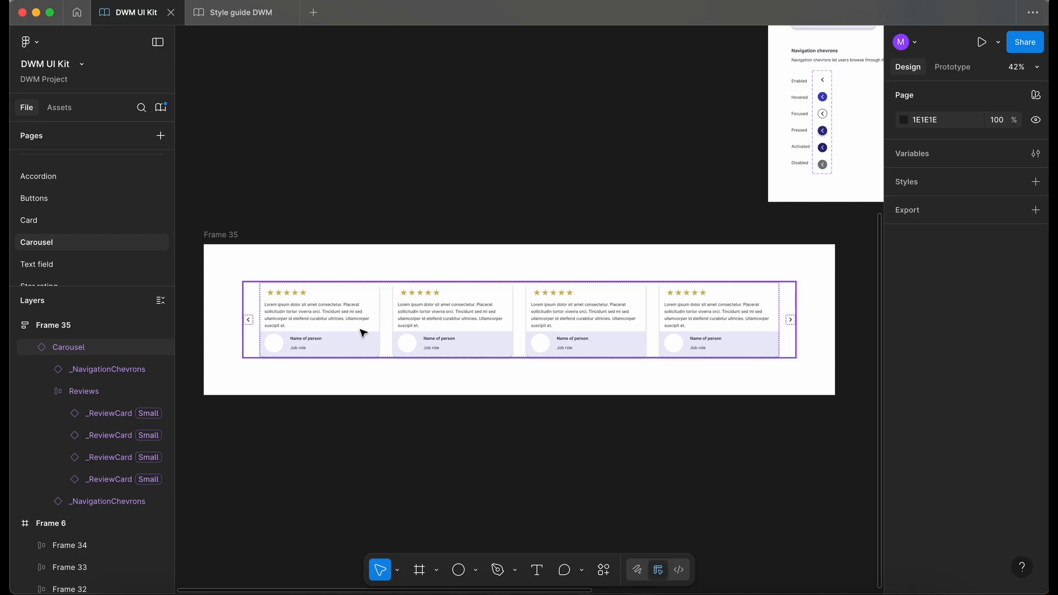
# Examine the carousel instance in Frame 35 and the editable properties of its first review card.
pyautogui.scroll(5, 273, 326)
pyautogui.scroll(-5, 498, 389)
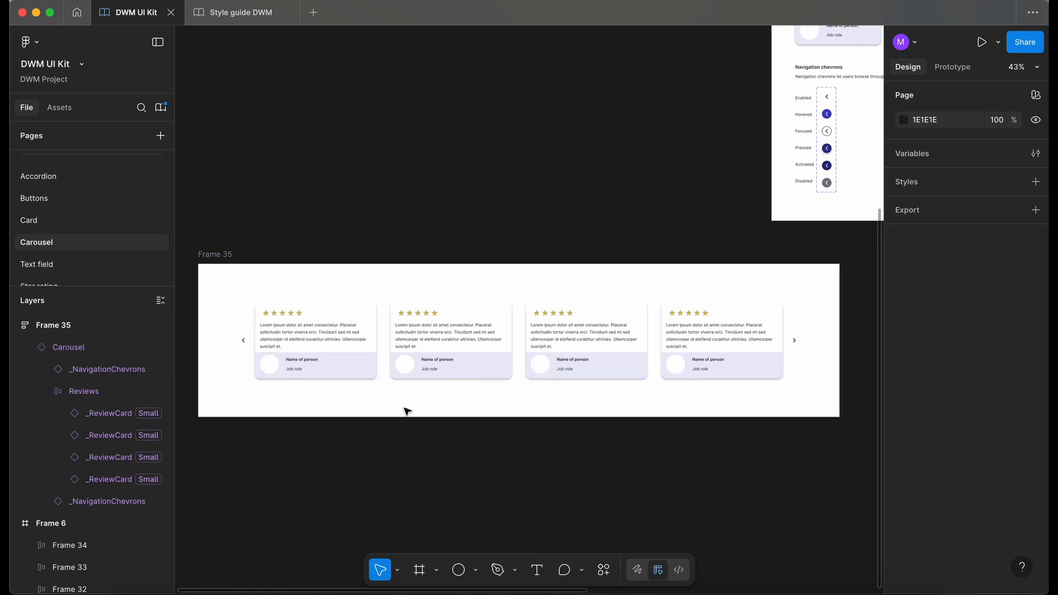
pyautogui.scroll(3, 435, 248)
pyautogui.hscroll(3, 435, 248)
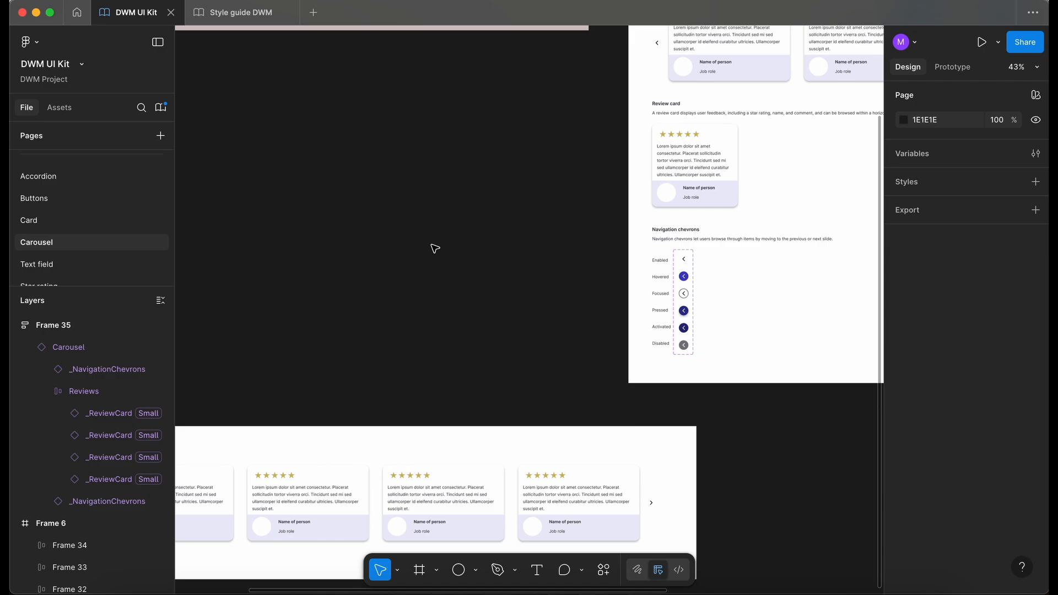
pyautogui.scroll(-5, 435, 248)
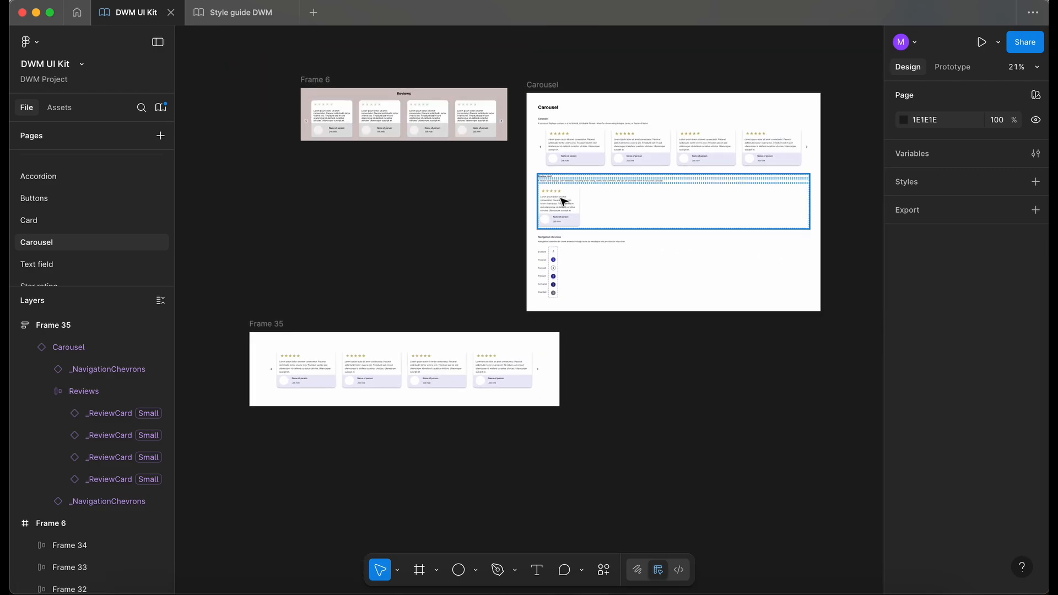
pyautogui.click(361, 385)
pyautogui.scroll(2, 361, 385)
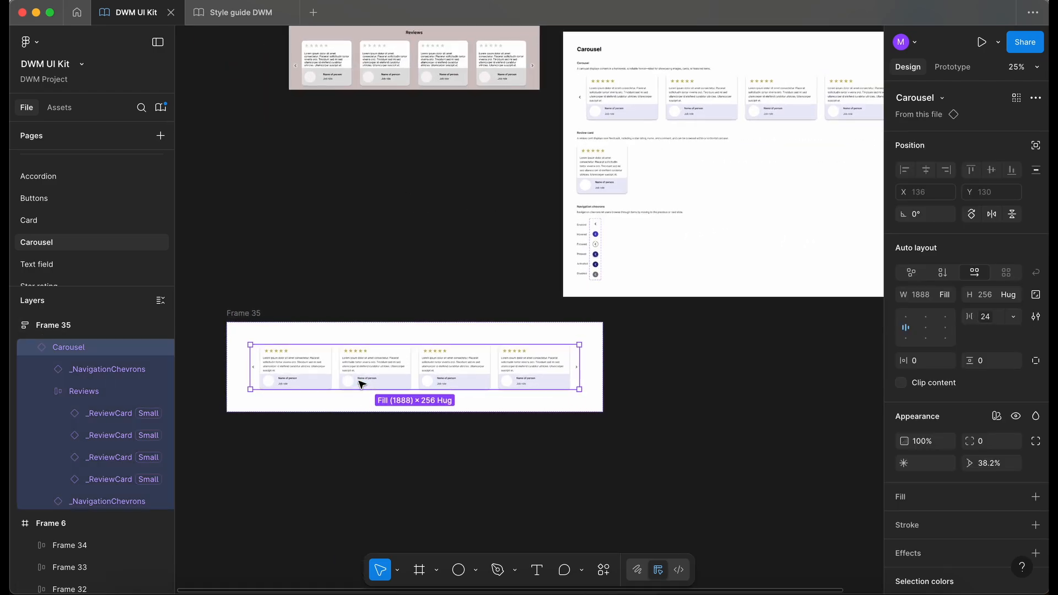
pyautogui.scroll(4, 284, 378)
pyautogui.doubleClick(286, 380)
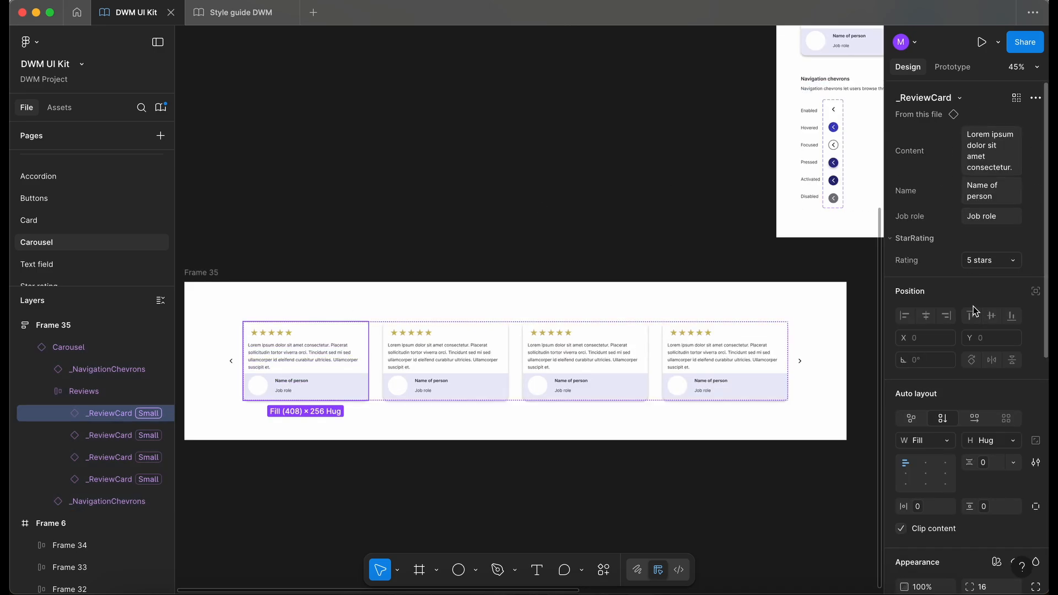
pyautogui.click(414, 196)
pyautogui.scroll(-3, 414, 197)
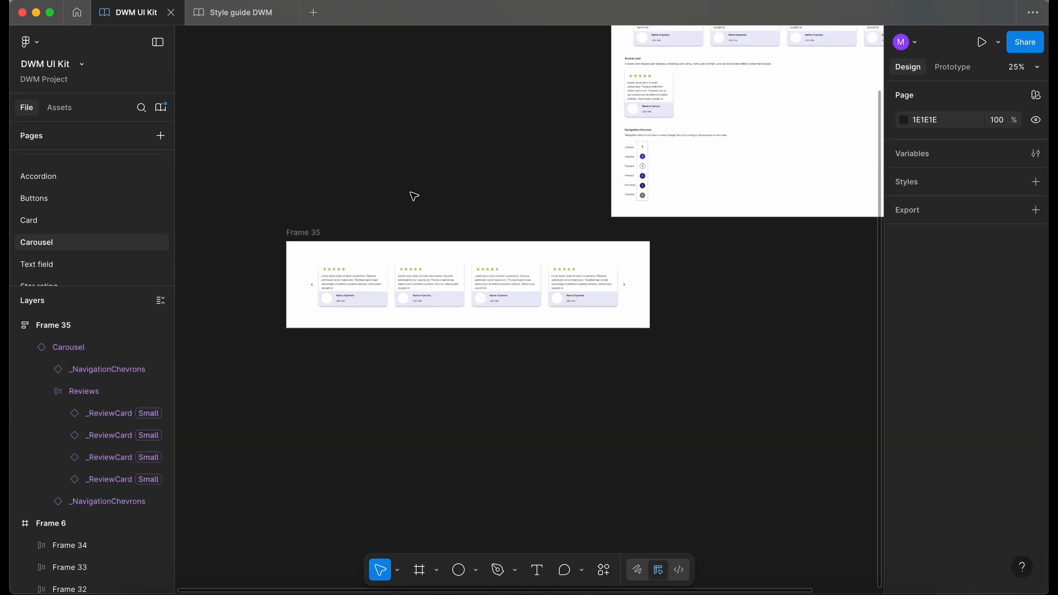
# Delete the Frame 6 reference mockup and the Frame 35 test frame from the canvas.
pyautogui.hscroll(-5, 664, 136)
pyautogui.hscroll(4, 664, 135)
pyautogui.scroll(2, 665, 135)
pyautogui.click(353, 122)
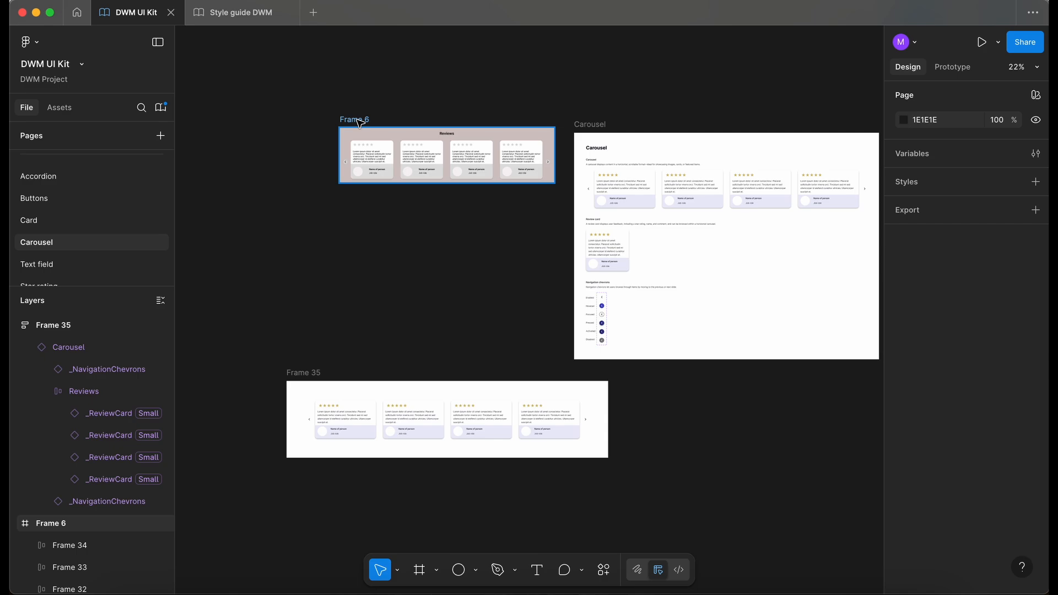
pyautogui.click(359, 122)
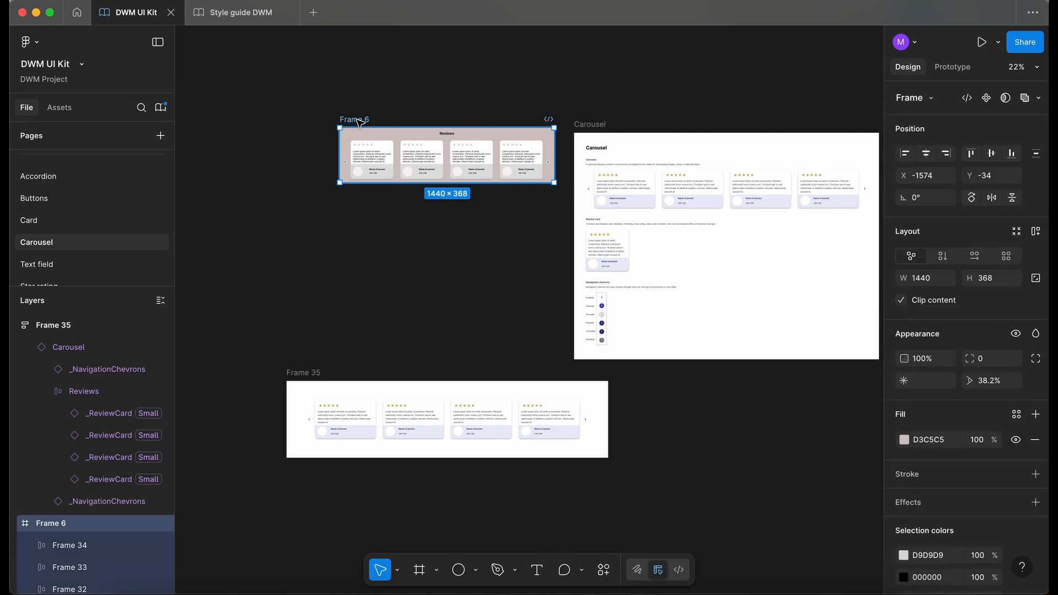
pyautogui.press('Delete')
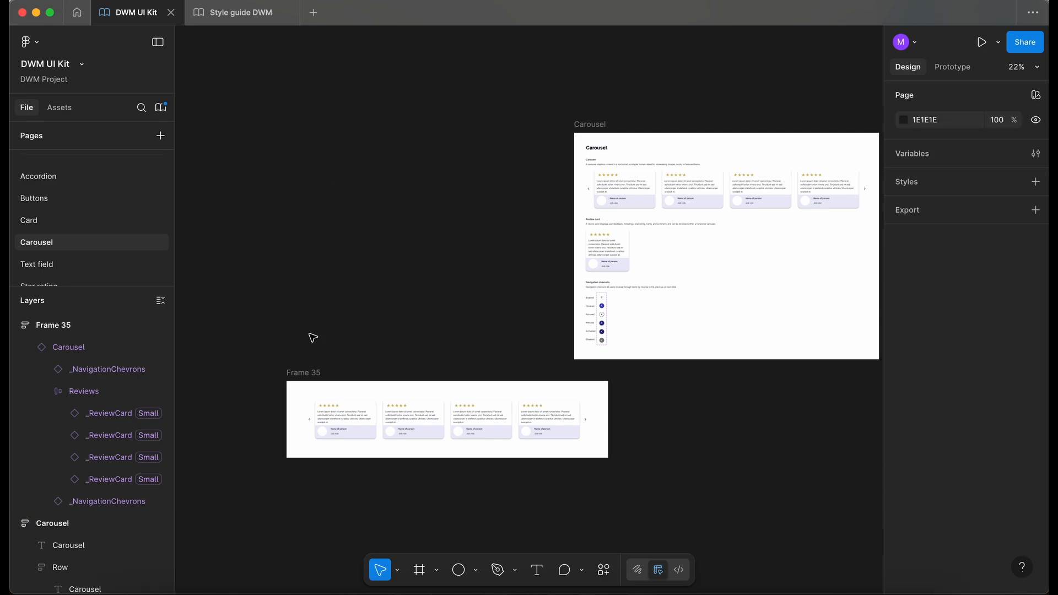
pyautogui.click(299, 375)
pyautogui.press('Delete')
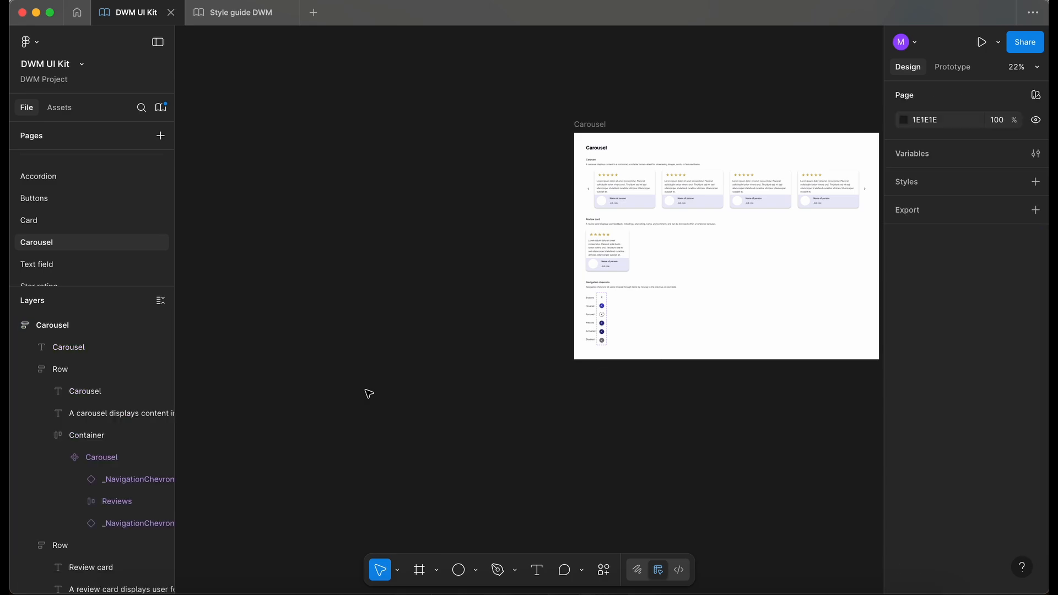
# Examine the finished Carousel documentation frame with the interface hidden, and restore the interface.
pyautogui.hscroll(3, 370, 393)
pyautogui.scroll(5, 620, 187)
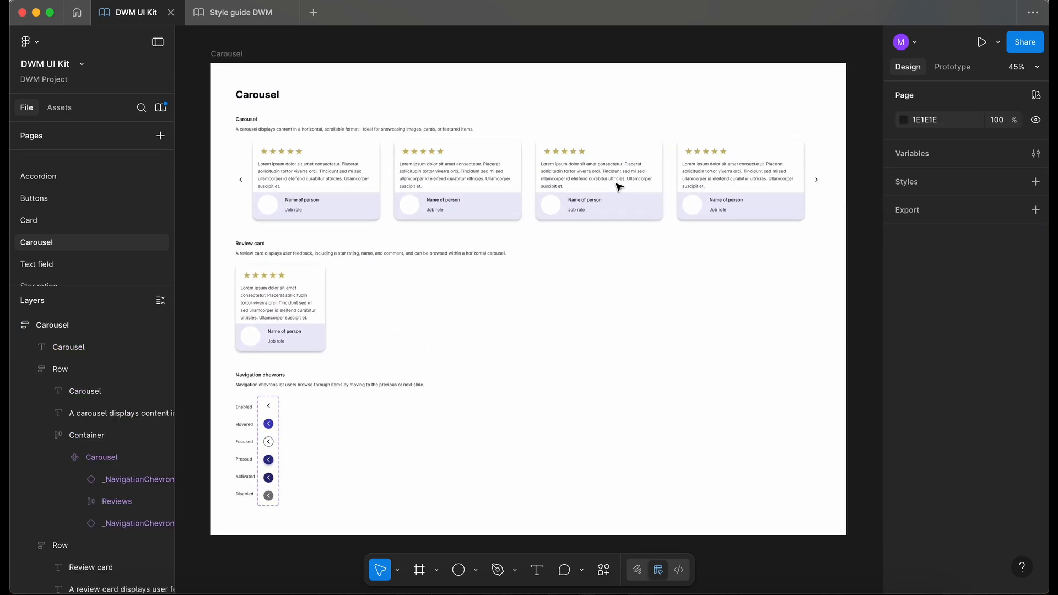
pyautogui.press('super+backslash')
pyautogui.scroll(3, 463, 149)
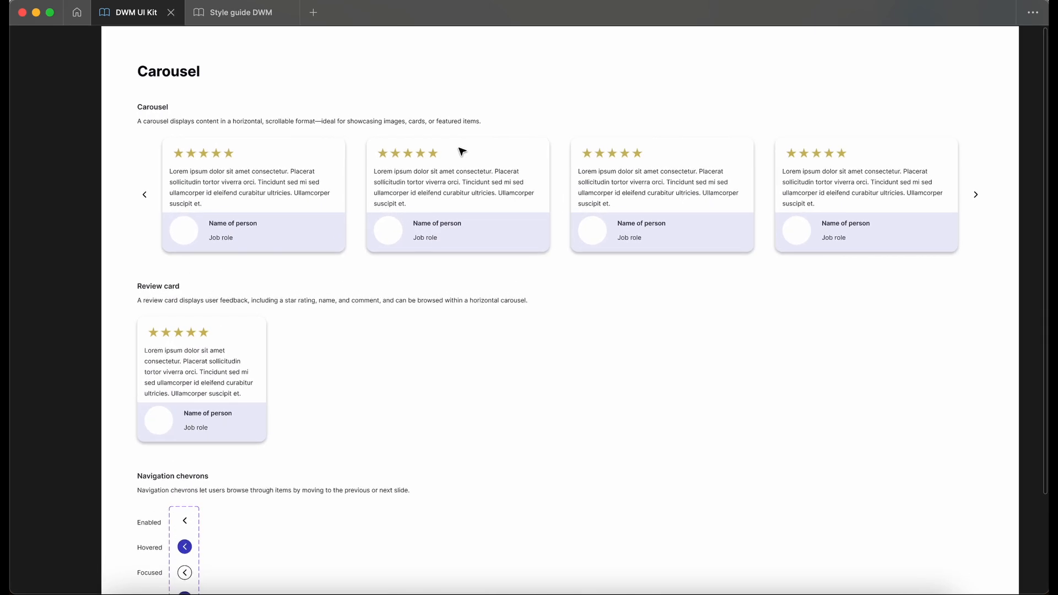
pyautogui.scroll(1, 461, 140)
pyautogui.press('super+backslash')
pyautogui.scroll(-5, 364, 198)
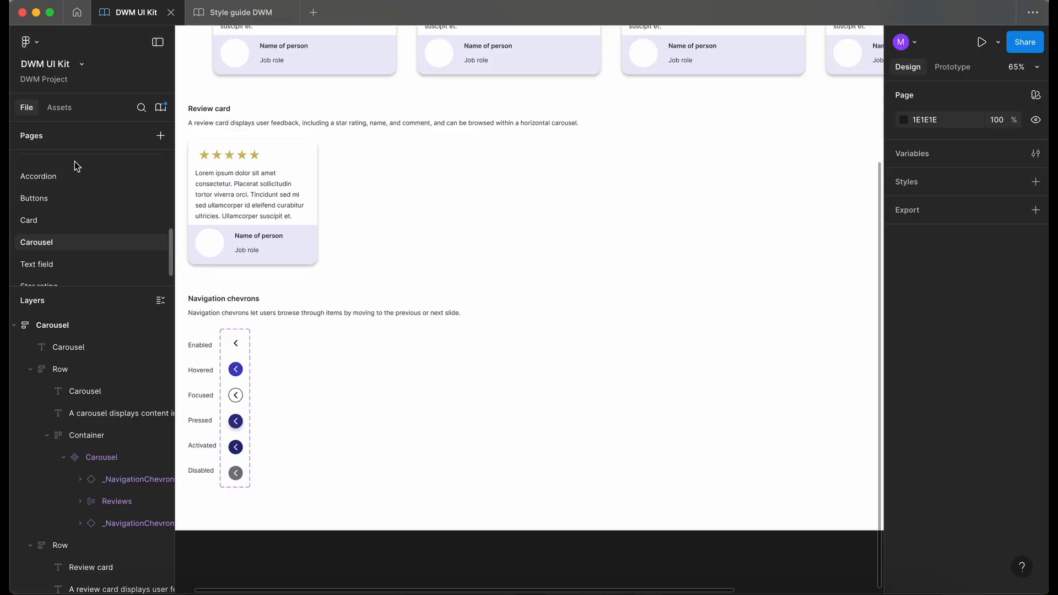
pyautogui.scroll(1, 383, 215)
pyautogui.hscroll(-1, 383, 215)
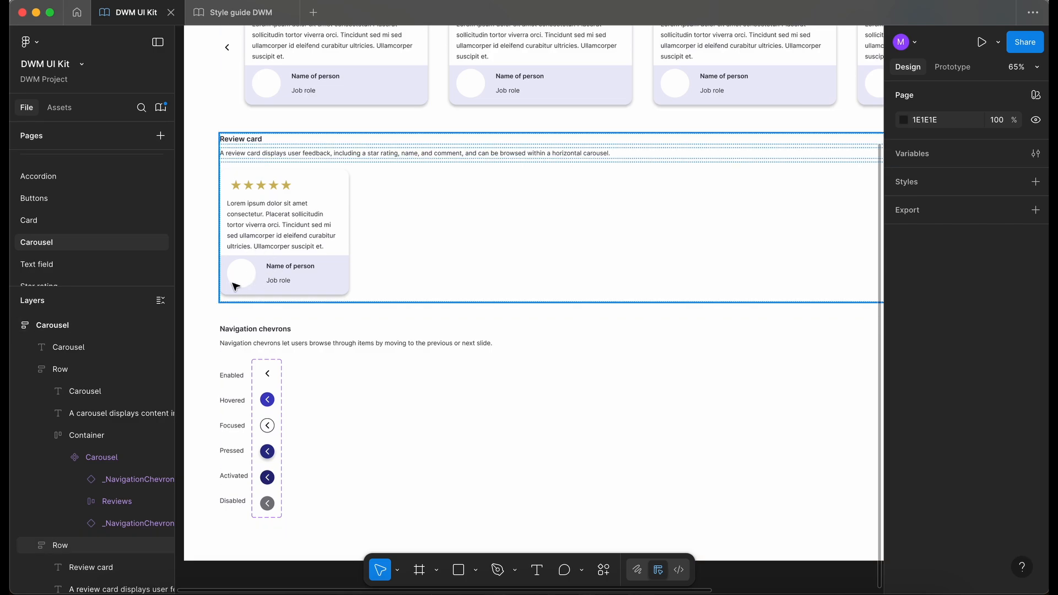
pyautogui.scroll(3, 237, 283)
pyautogui.scroll(-5, 234, 287)
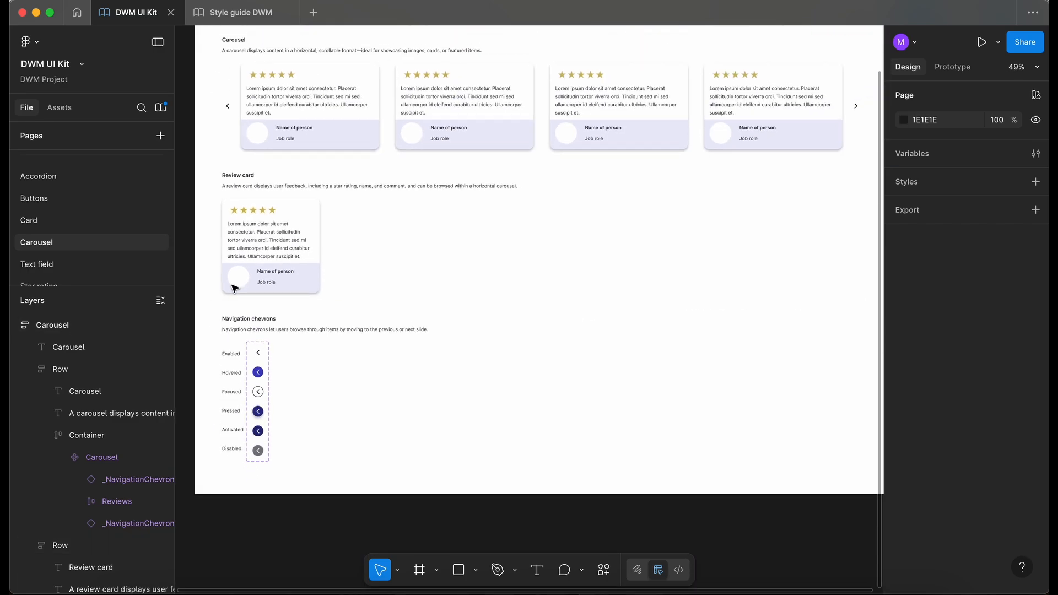
pyautogui.scroll(1, 265, 286)
pyautogui.scroll(-1, 285, 178)
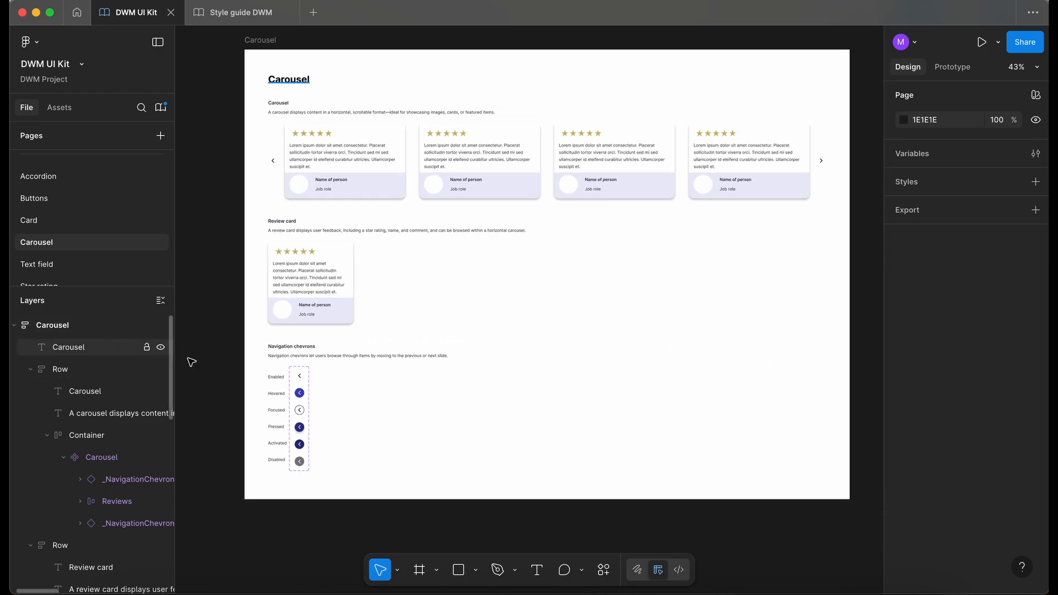
pyautogui.scroll(-4, 193, 361)
pyautogui.scroll(5, 232, 368)
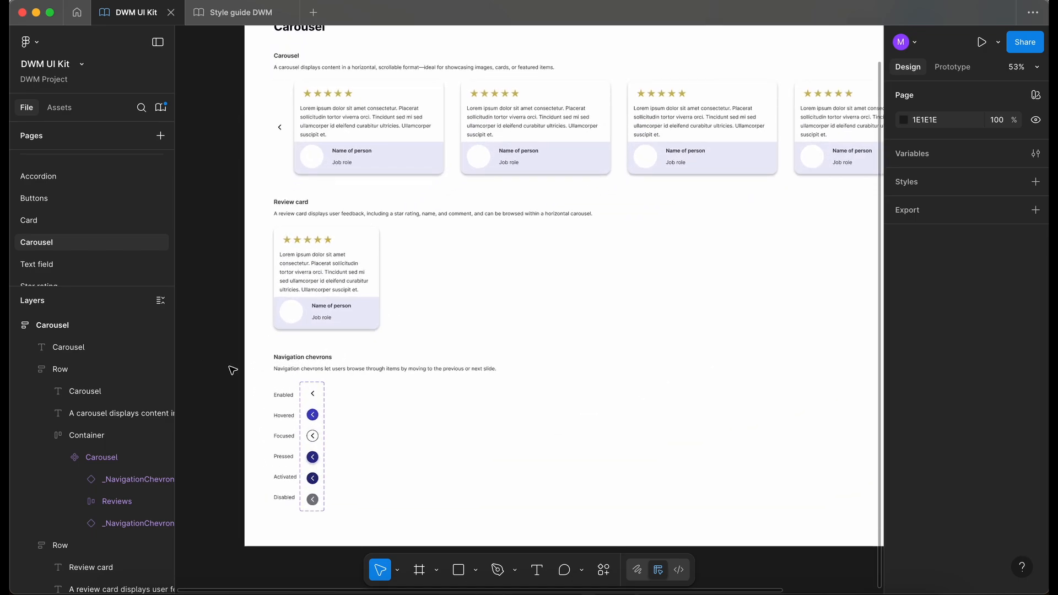
# Collapse all layers and lock the Carousel documentation frame on the canvas.
pyautogui.scroll(-2, 232, 367)
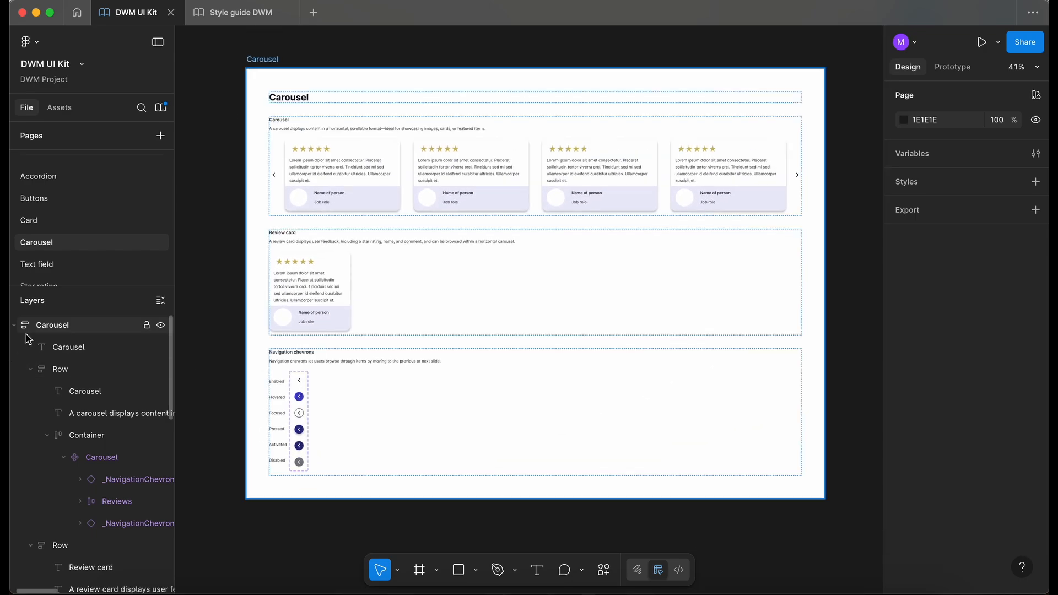
pyautogui.click(49, 325)
pyautogui.click(160, 303)
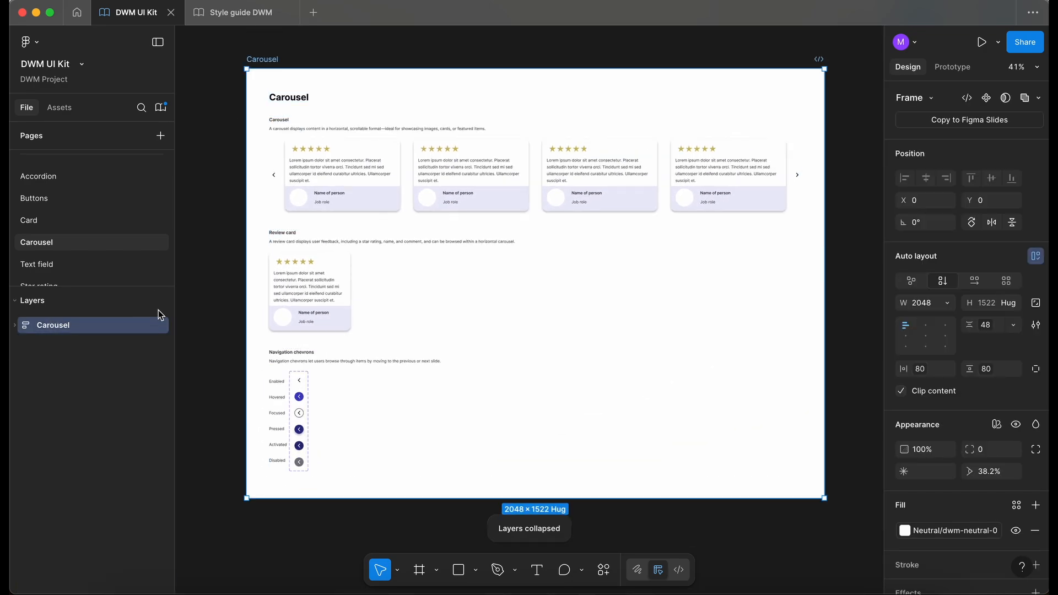
pyautogui.click(148, 326)
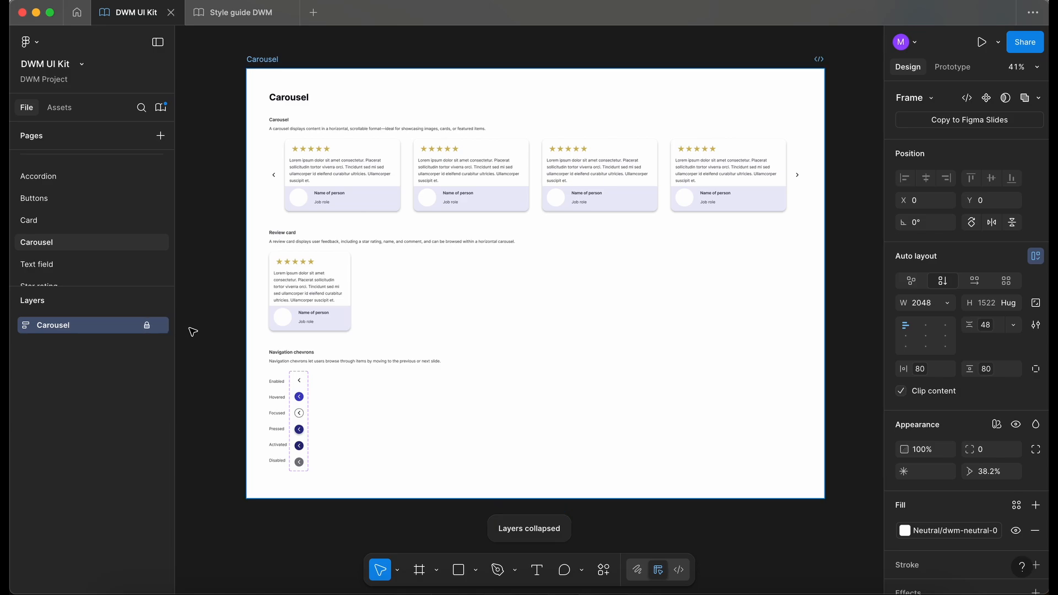
pyautogui.click(313, 207)
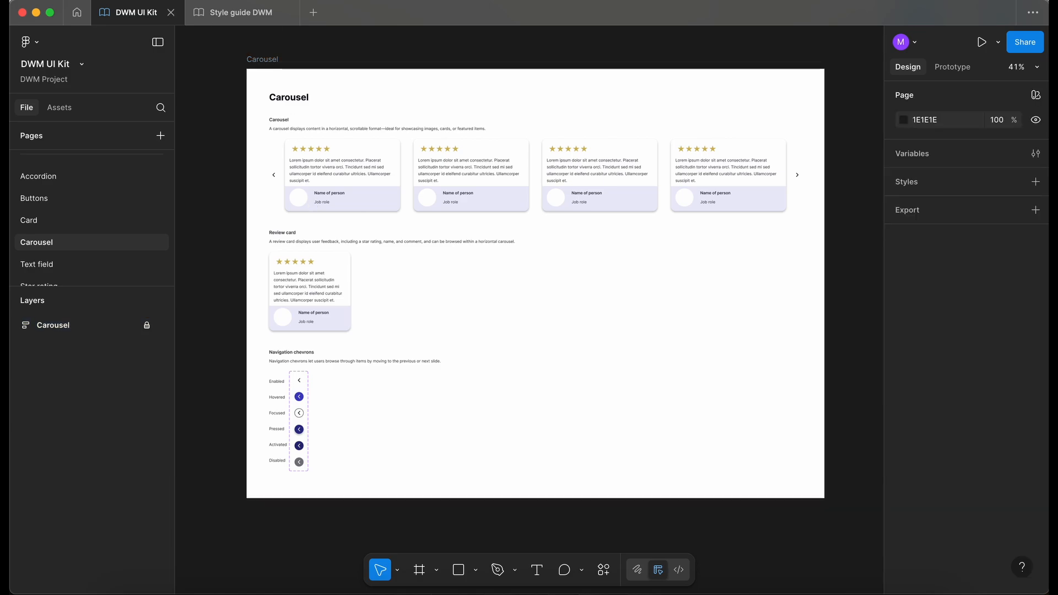
# Publish the Carousel and StarRating library changes with the description "Added new carousel component and moved star rating to its own page.".
pyautogui.click(68, 111)
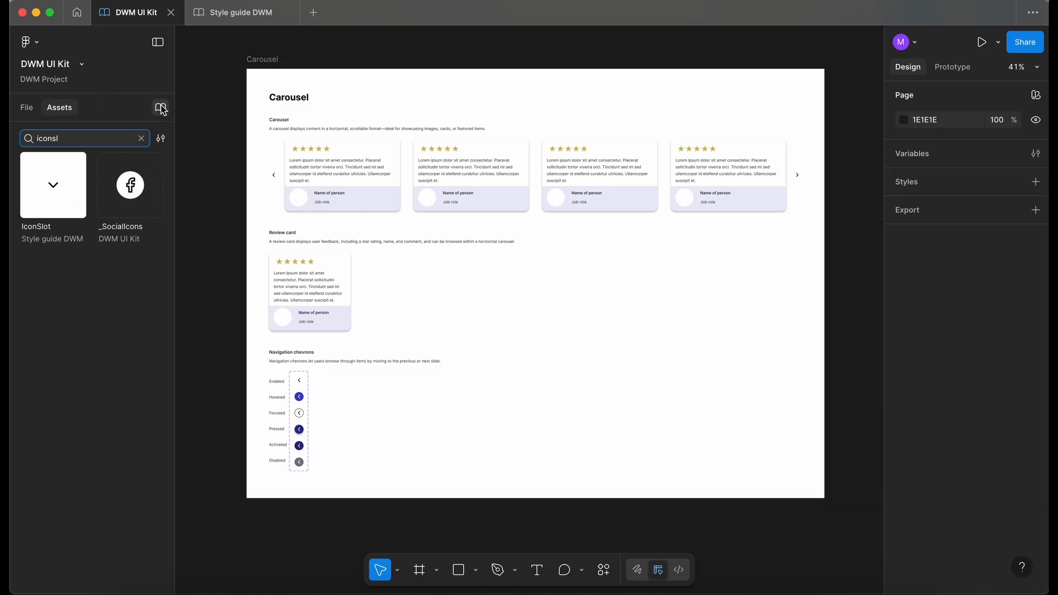
pyautogui.click(161, 108)
pyautogui.click(744, 150)
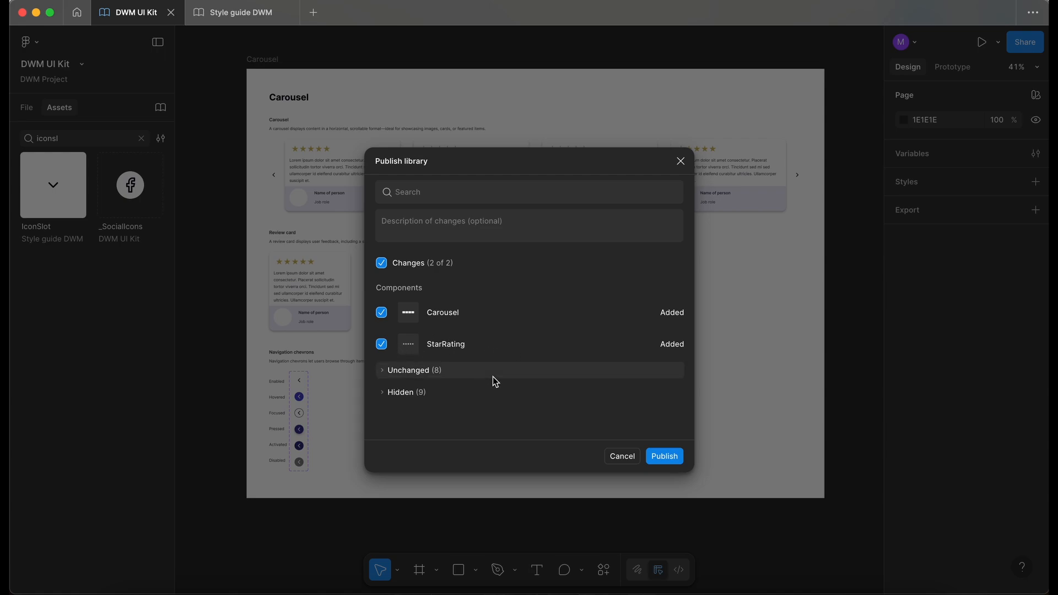
pyautogui.click(426, 232)
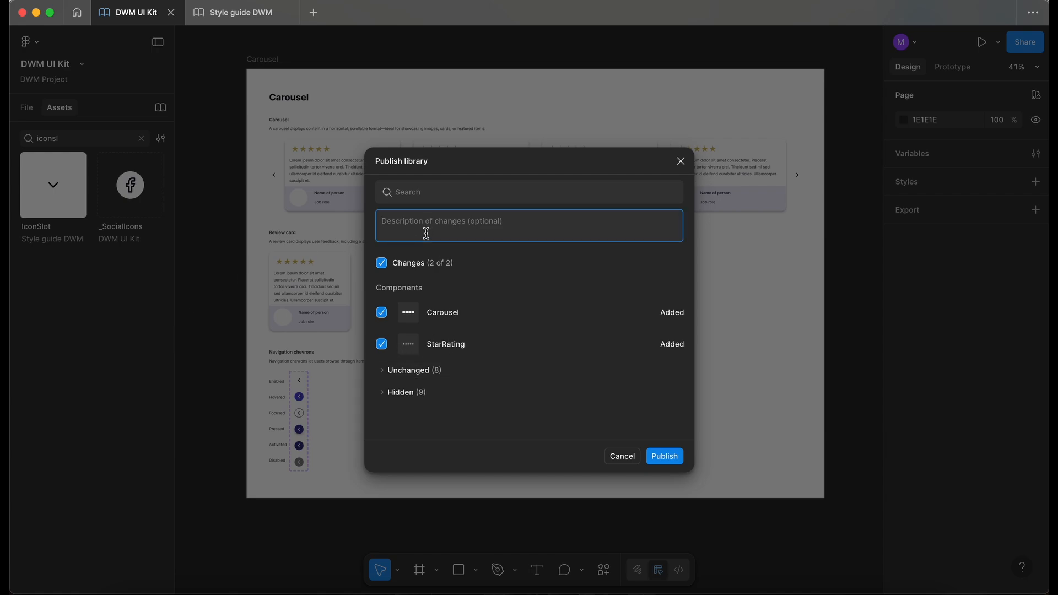
pyautogui.write('Added new carousel component and moved star rating to its own page.')
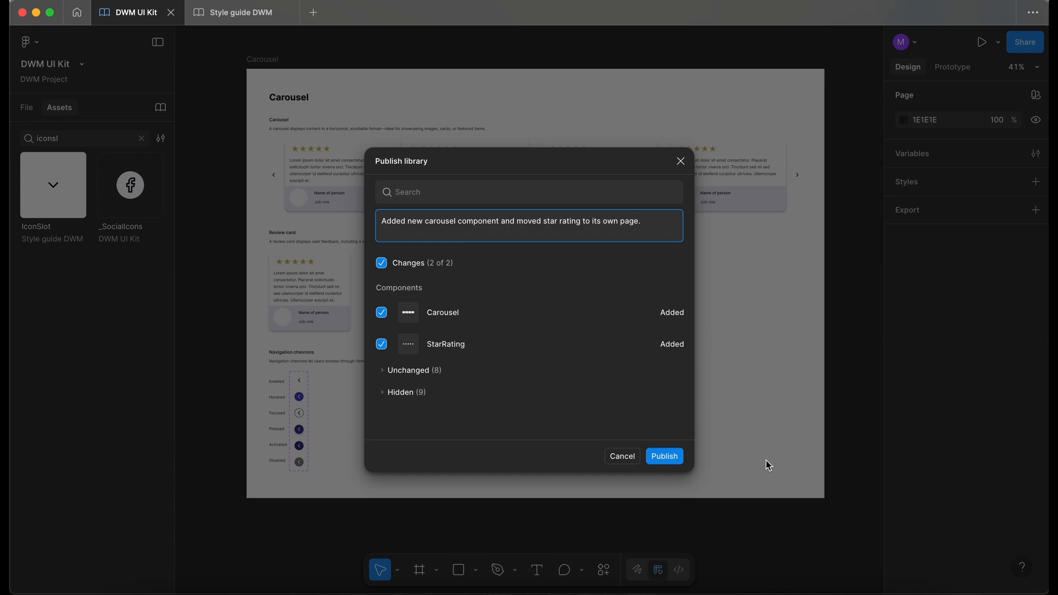
pyautogui.click(670, 457)
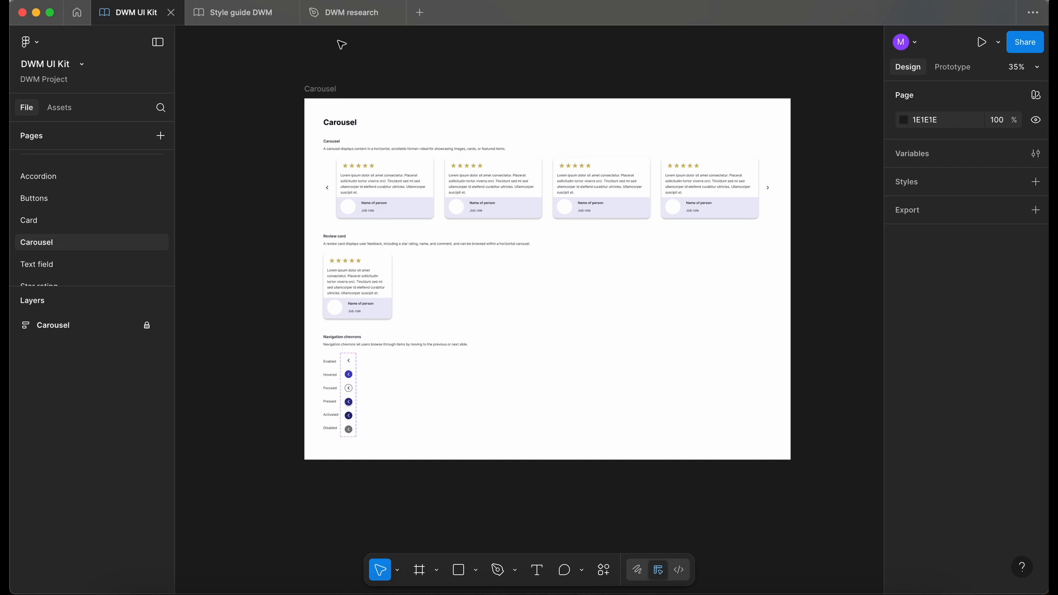
# Switch to the DWM research file and examine the Wireframe - 2 home page from its header through to the footer.
pyautogui.click(355, 21)
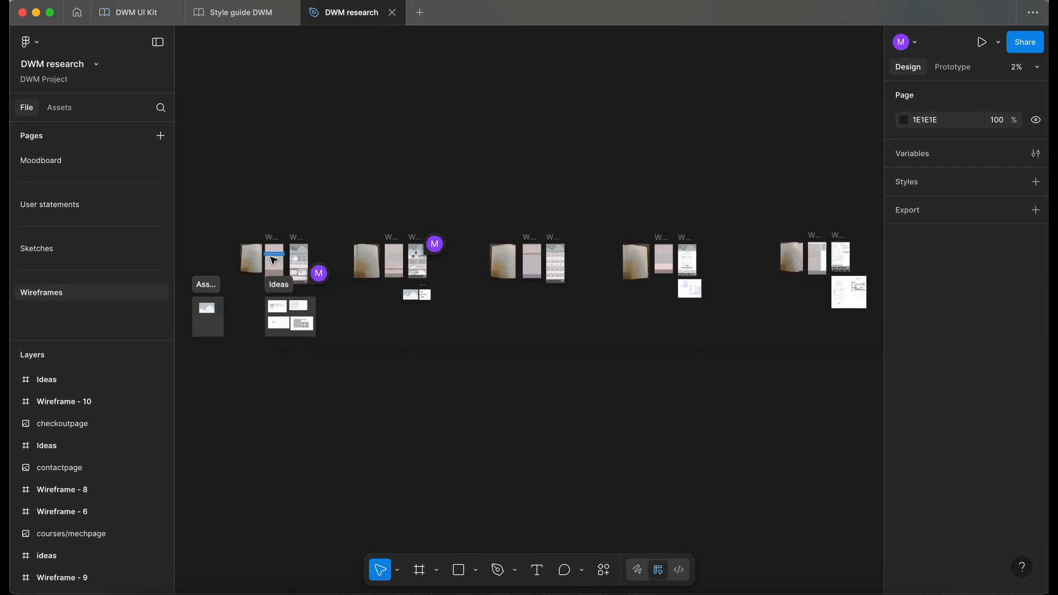
pyautogui.scroll(10, 274, 260)
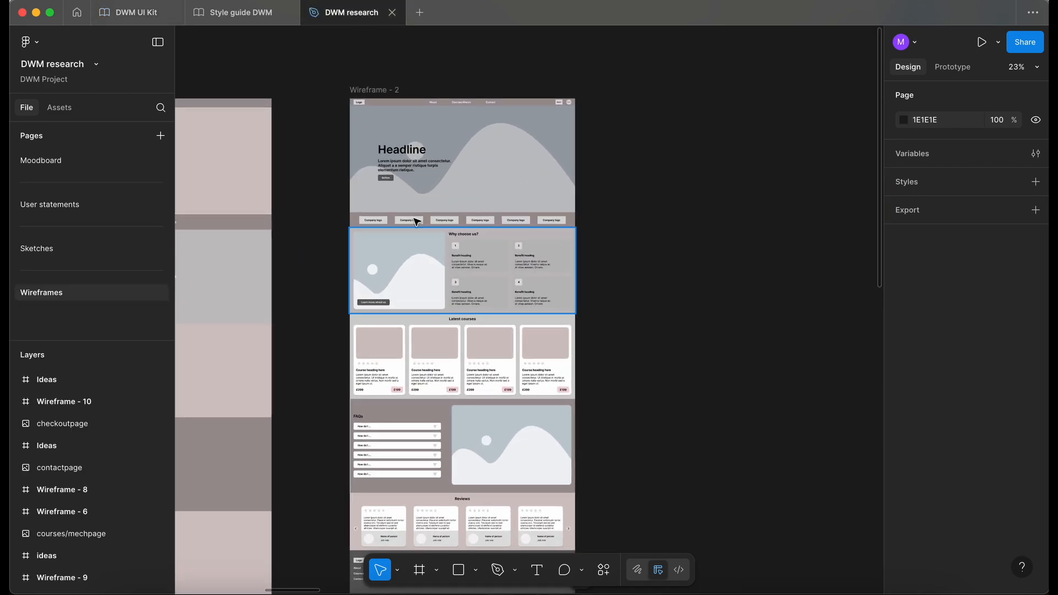
pyautogui.scroll(3, 435, 213)
pyautogui.scroll(2, 643, 93)
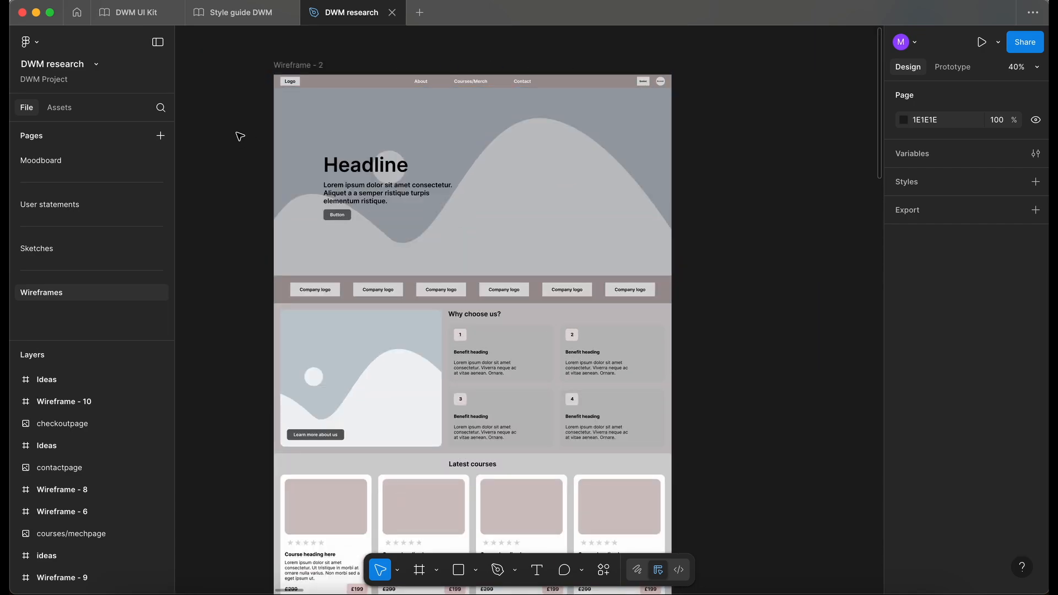
pyautogui.scroll(-1, 240, 136)
pyautogui.scroll(1, 248, 137)
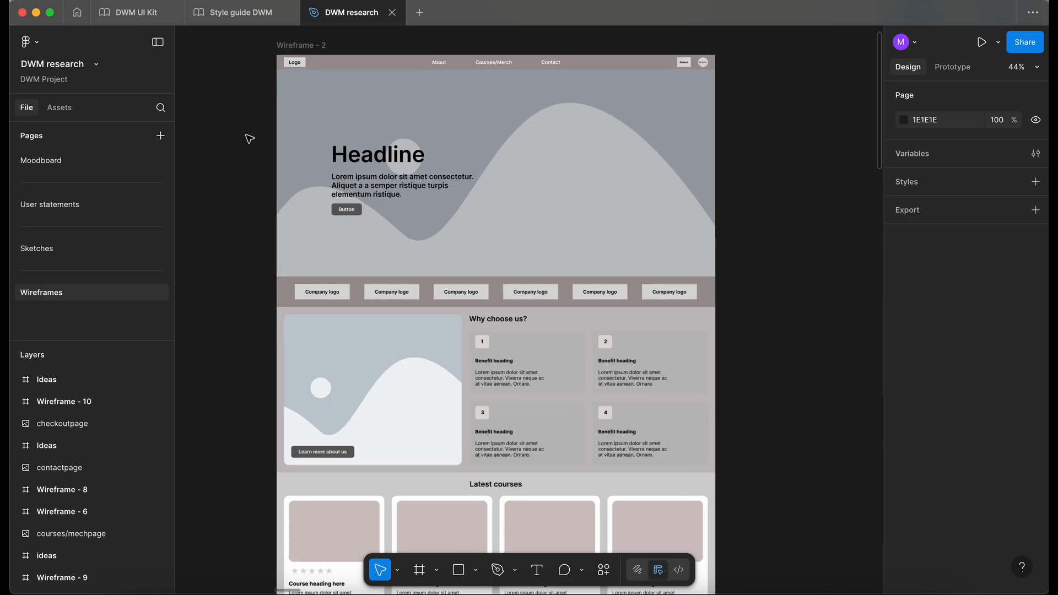
pyautogui.scroll(-10, 441, 136)
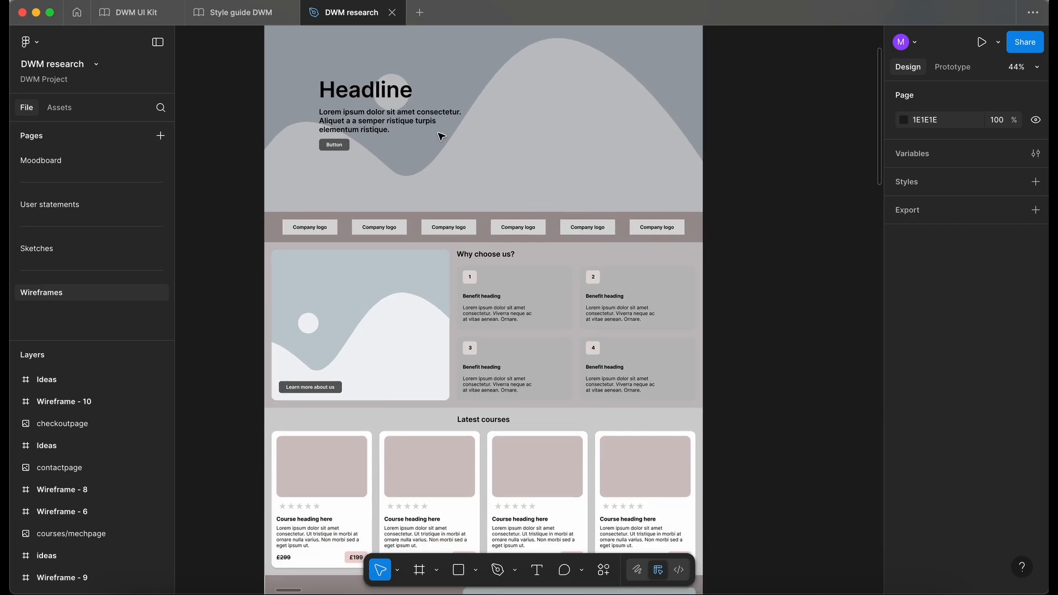
pyautogui.scroll(-3, 472, 248)
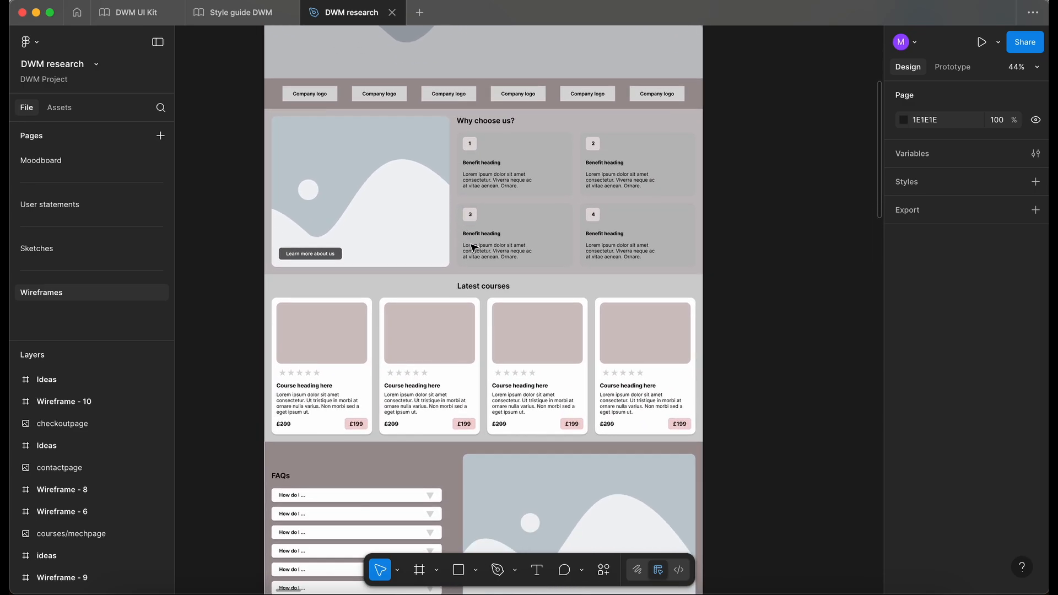
pyautogui.scroll(1, 525, 151)
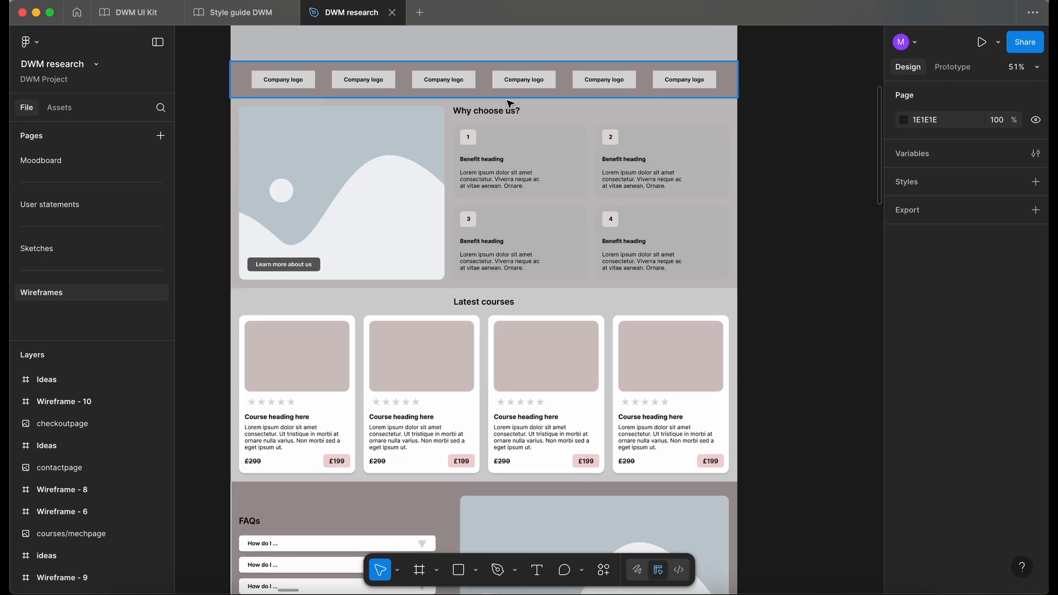
pyautogui.scroll(-4, 550, 156)
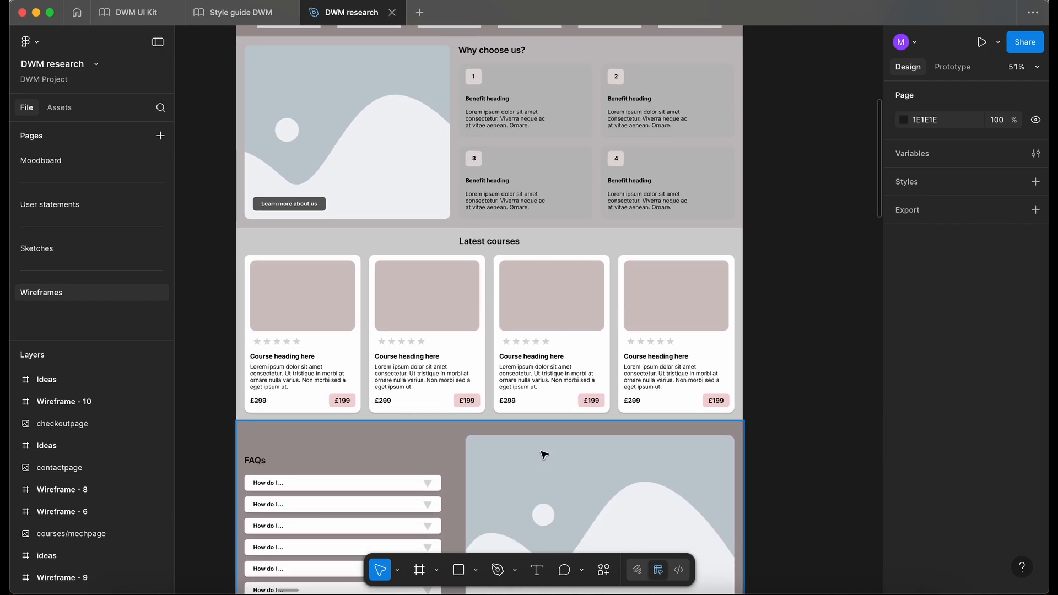
pyautogui.scroll(-2, 394, 308)
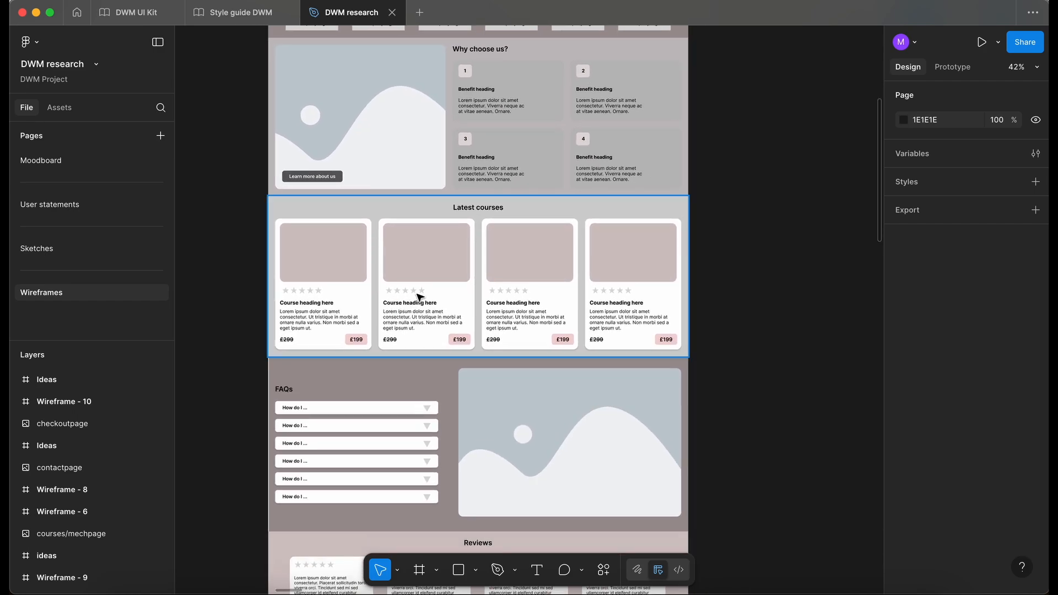
pyautogui.scroll(-2, 551, 242)
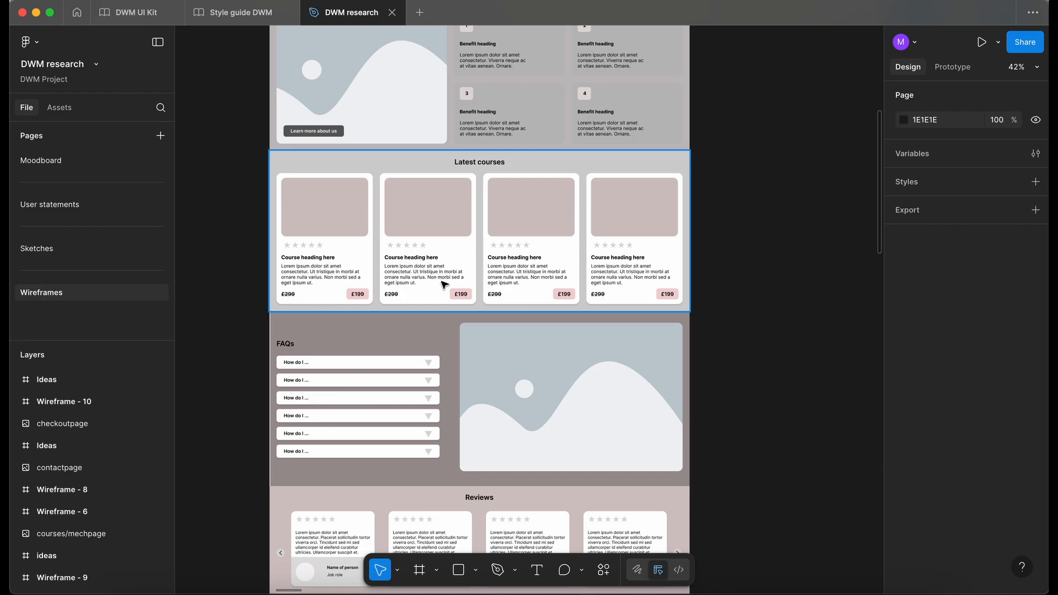
pyautogui.scroll(-4, 357, 475)
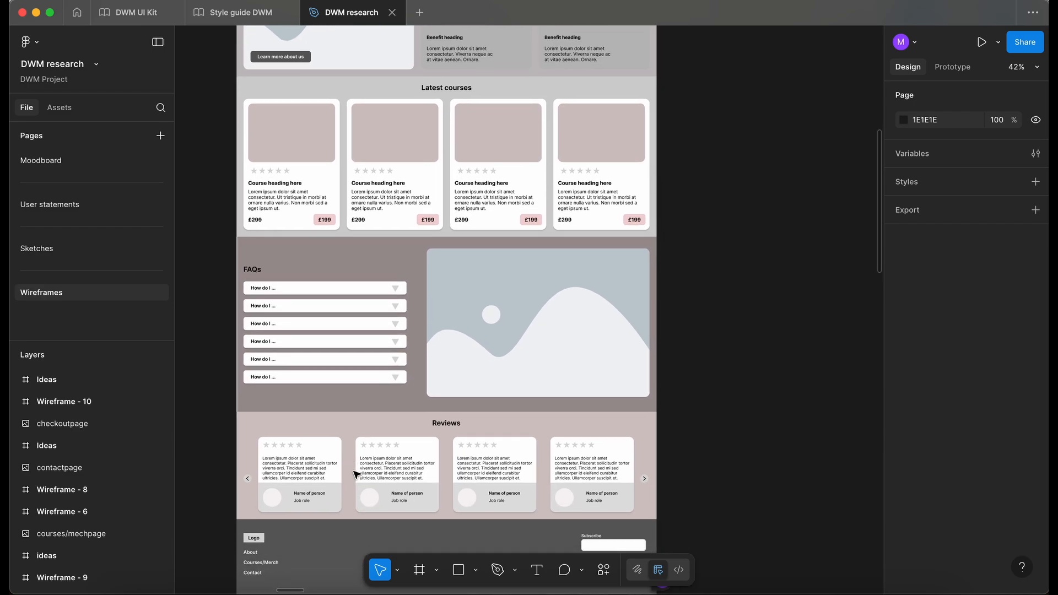
pyautogui.scroll(-4, 442, 492)
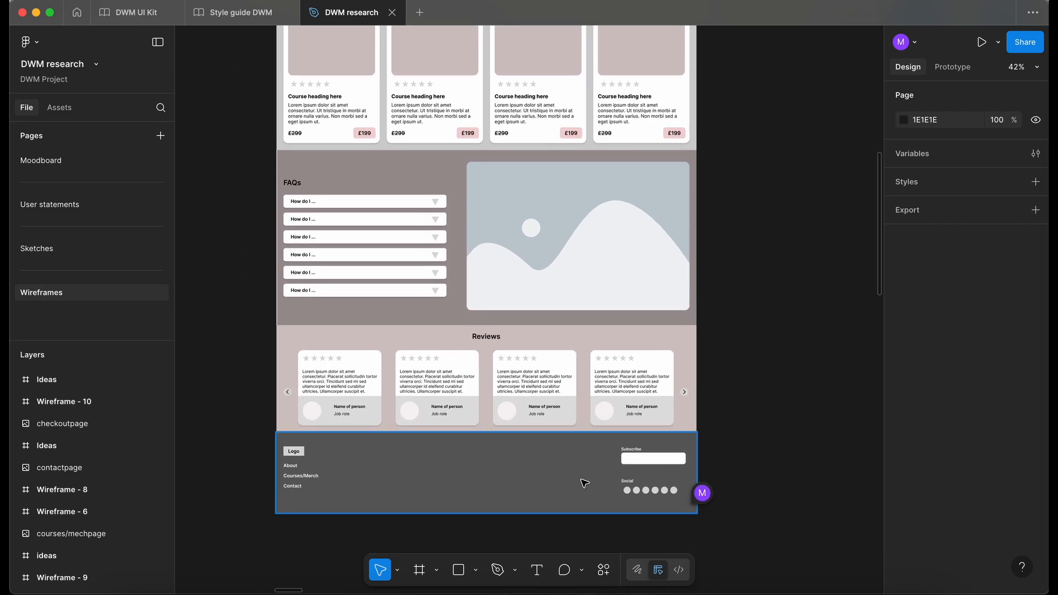
# Compare the benefit cards in Wireframe - 2's "Why choose us?" section with those in Wireframe - 4's Benefits section.
pyautogui.scroll(15, 583, 482)
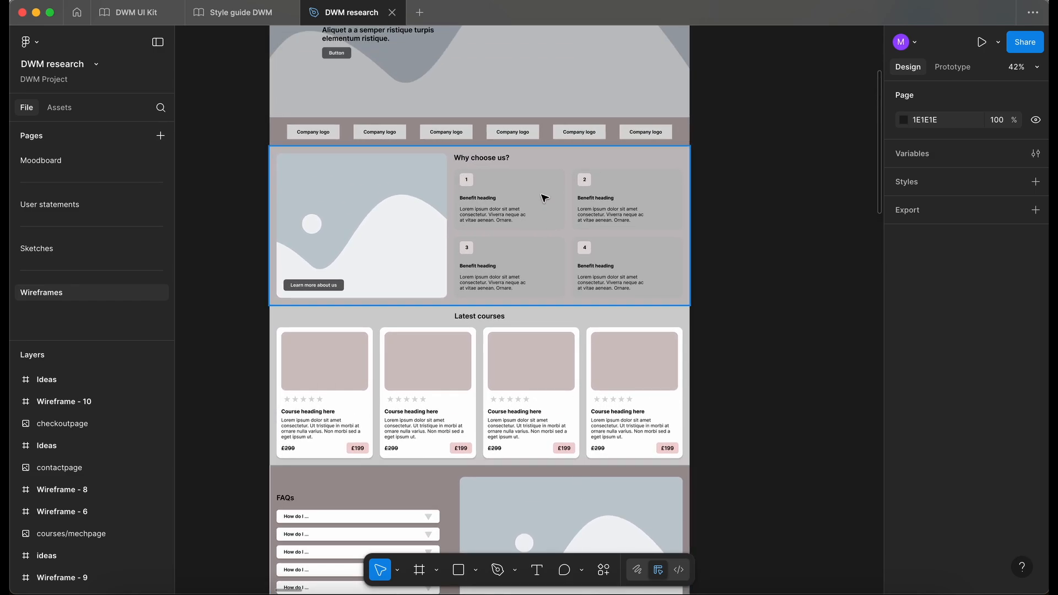
pyautogui.scroll(5, 544, 197)
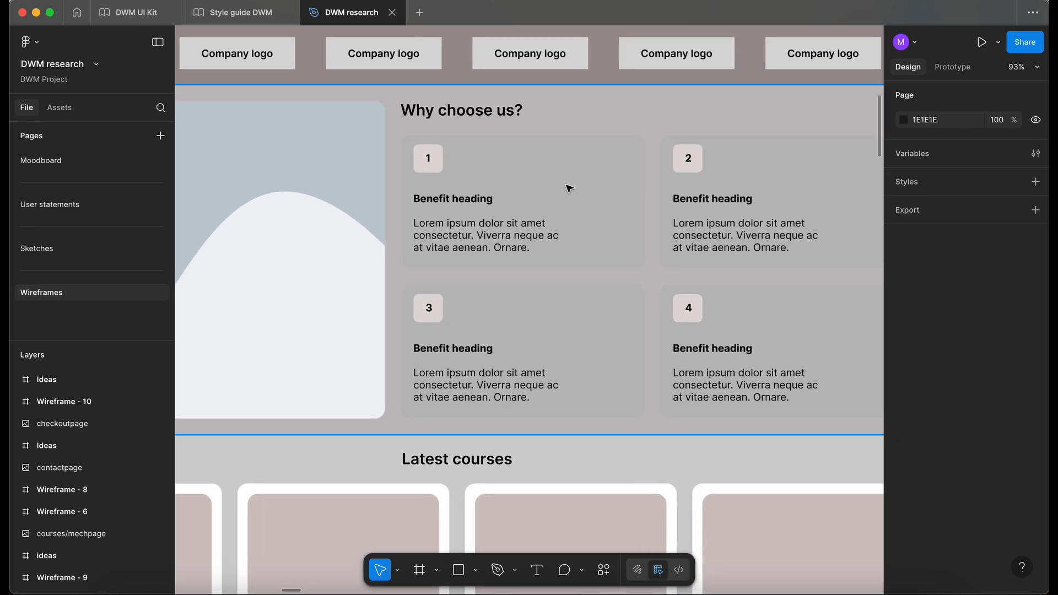
pyautogui.scroll(-3, 438, 186)
pyautogui.scroll(-5, 436, 275)
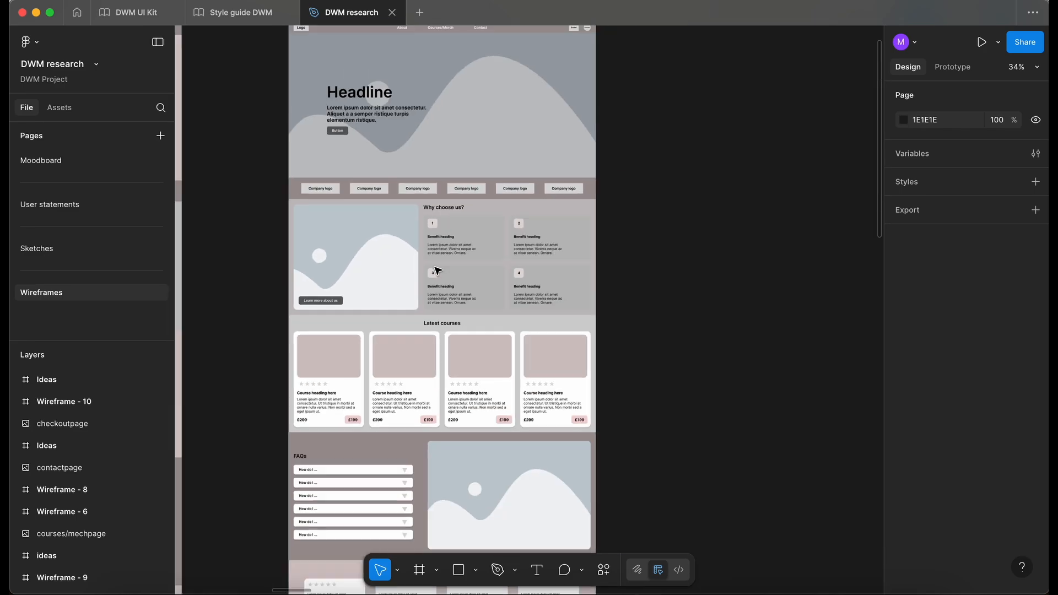
pyautogui.hscroll(15, 438, 270)
pyautogui.hscroll(-2, 437, 269)
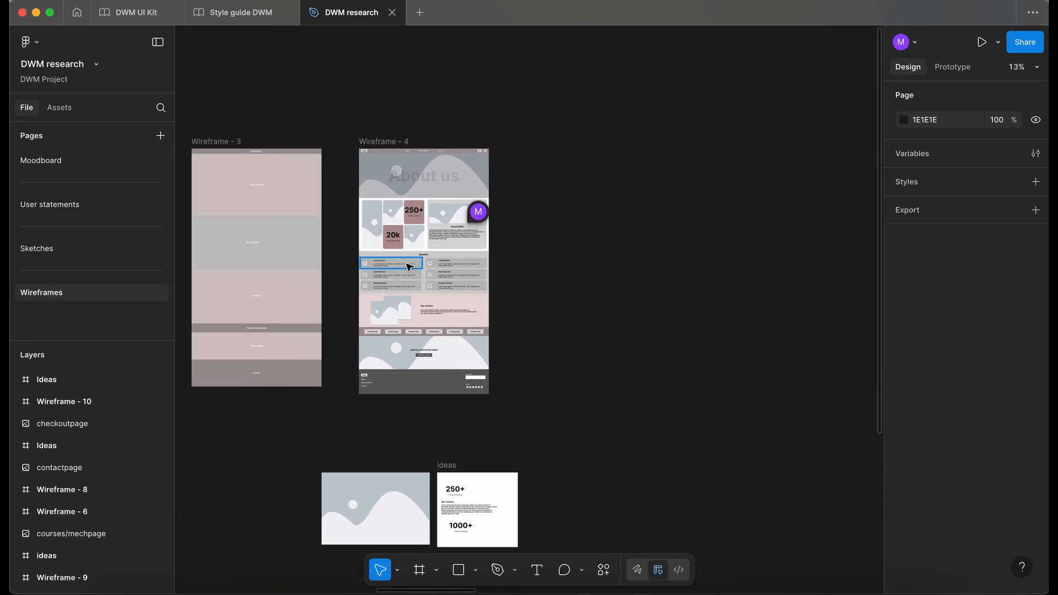
pyautogui.scroll(4, 410, 267)
pyautogui.scroll(3, 410, 267)
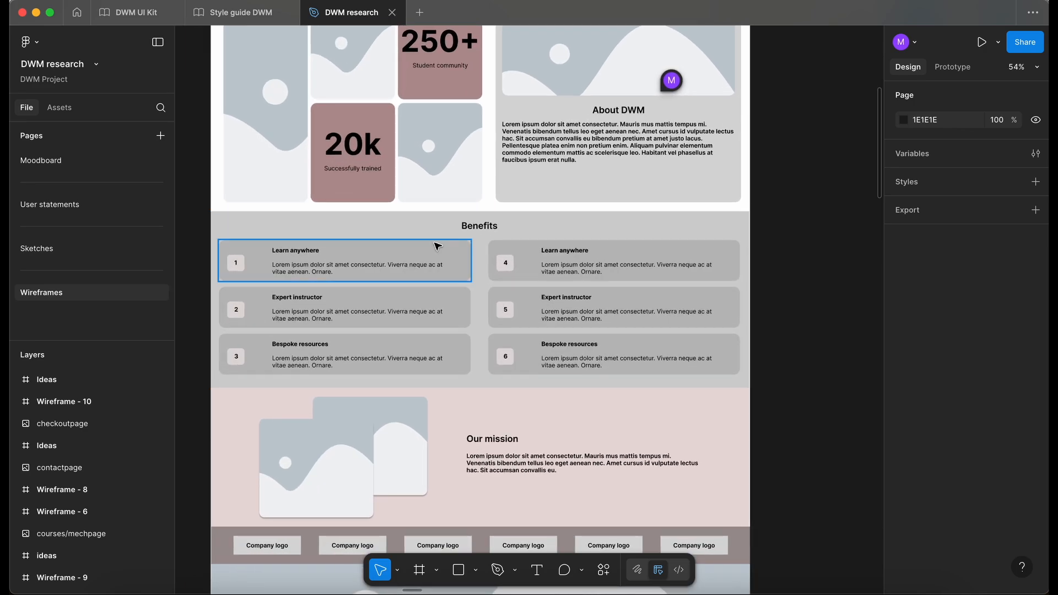
pyautogui.scroll(-1, 437, 247)
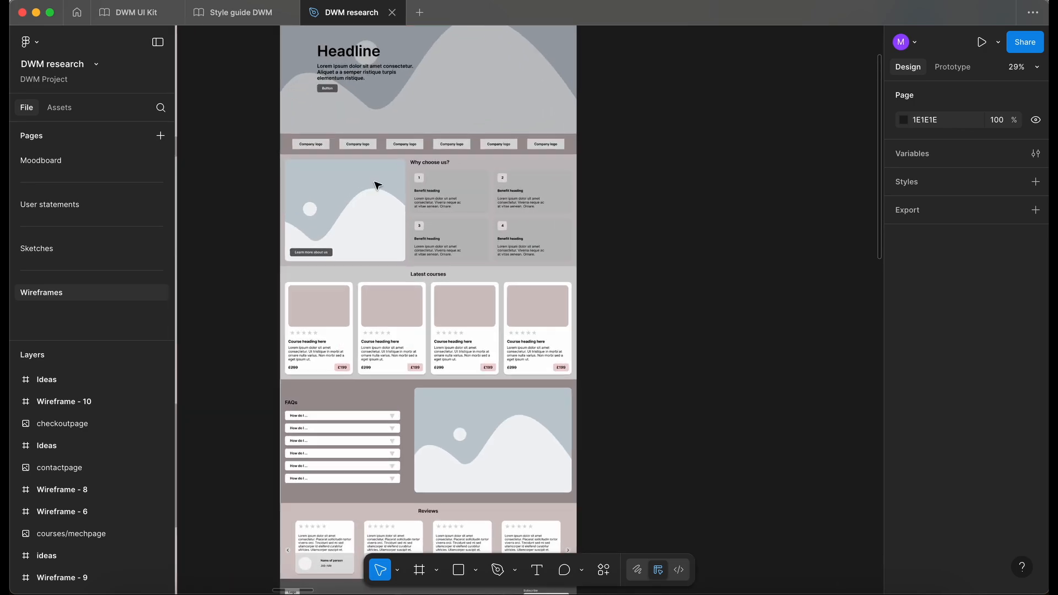
pyautogui.scroll(2, 375, 184)
pyautogui.scroll(4, 524, 171)
pyautogui.scroll(-3, 523, 170)
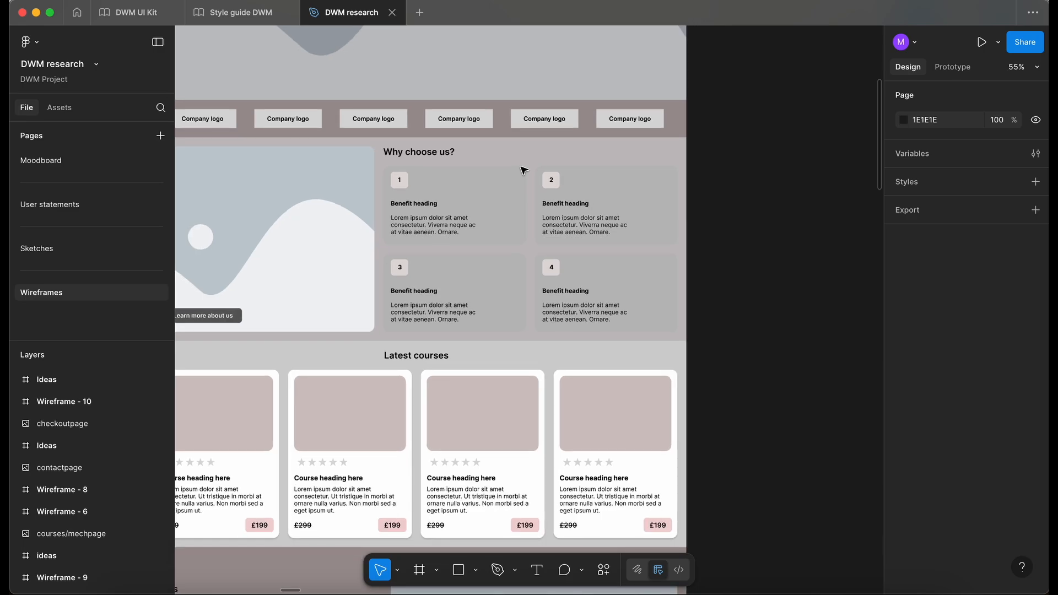
pyautogui.scroll(2, 561, 219)
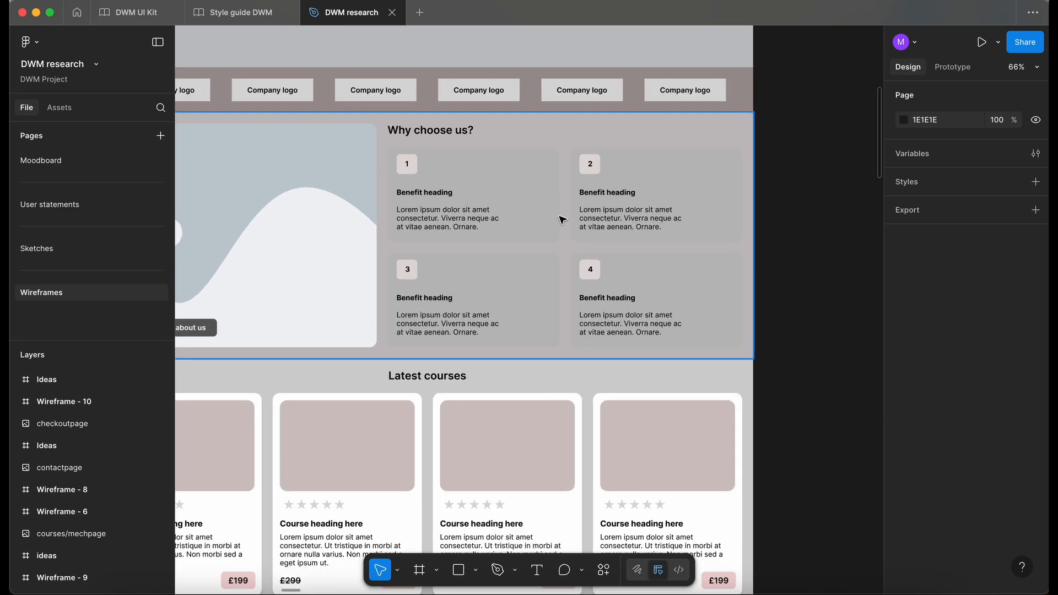